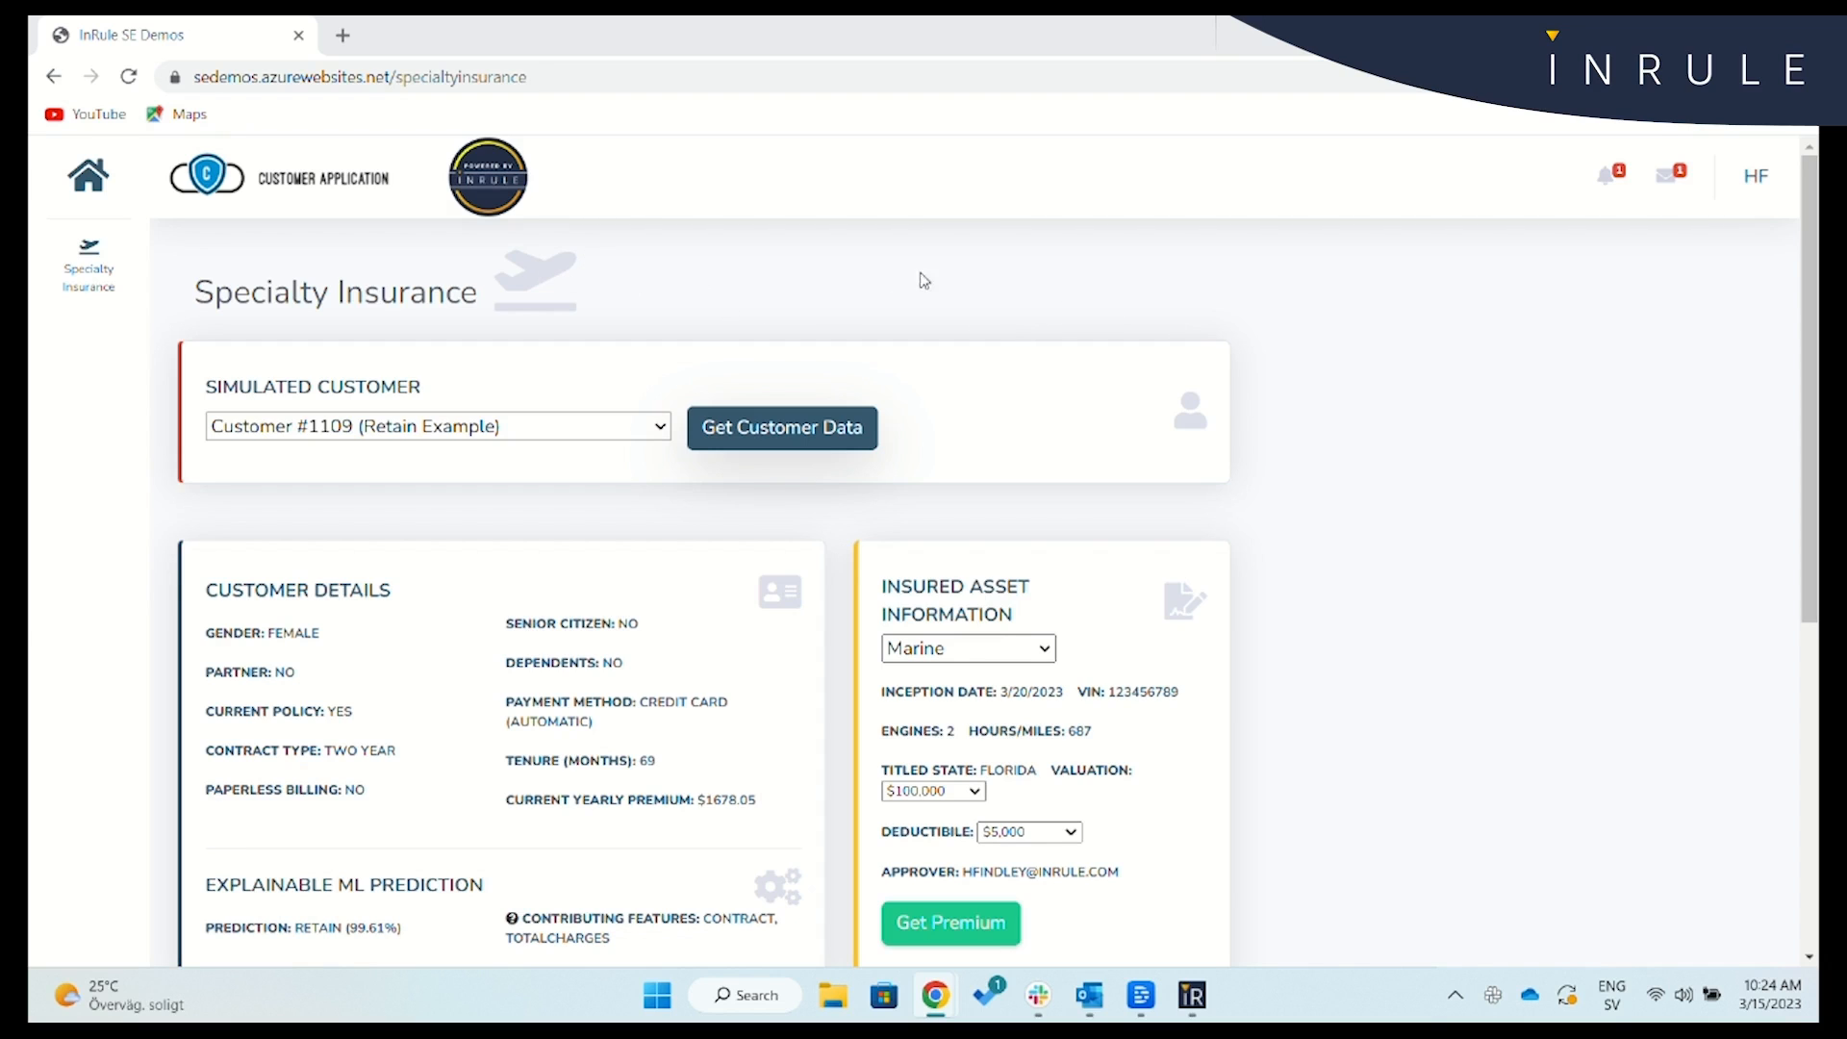
# Get the premium for the Marine asset of Customer #1109 and review the premium information.
pyautogui.scroll(-1, 981, 302)
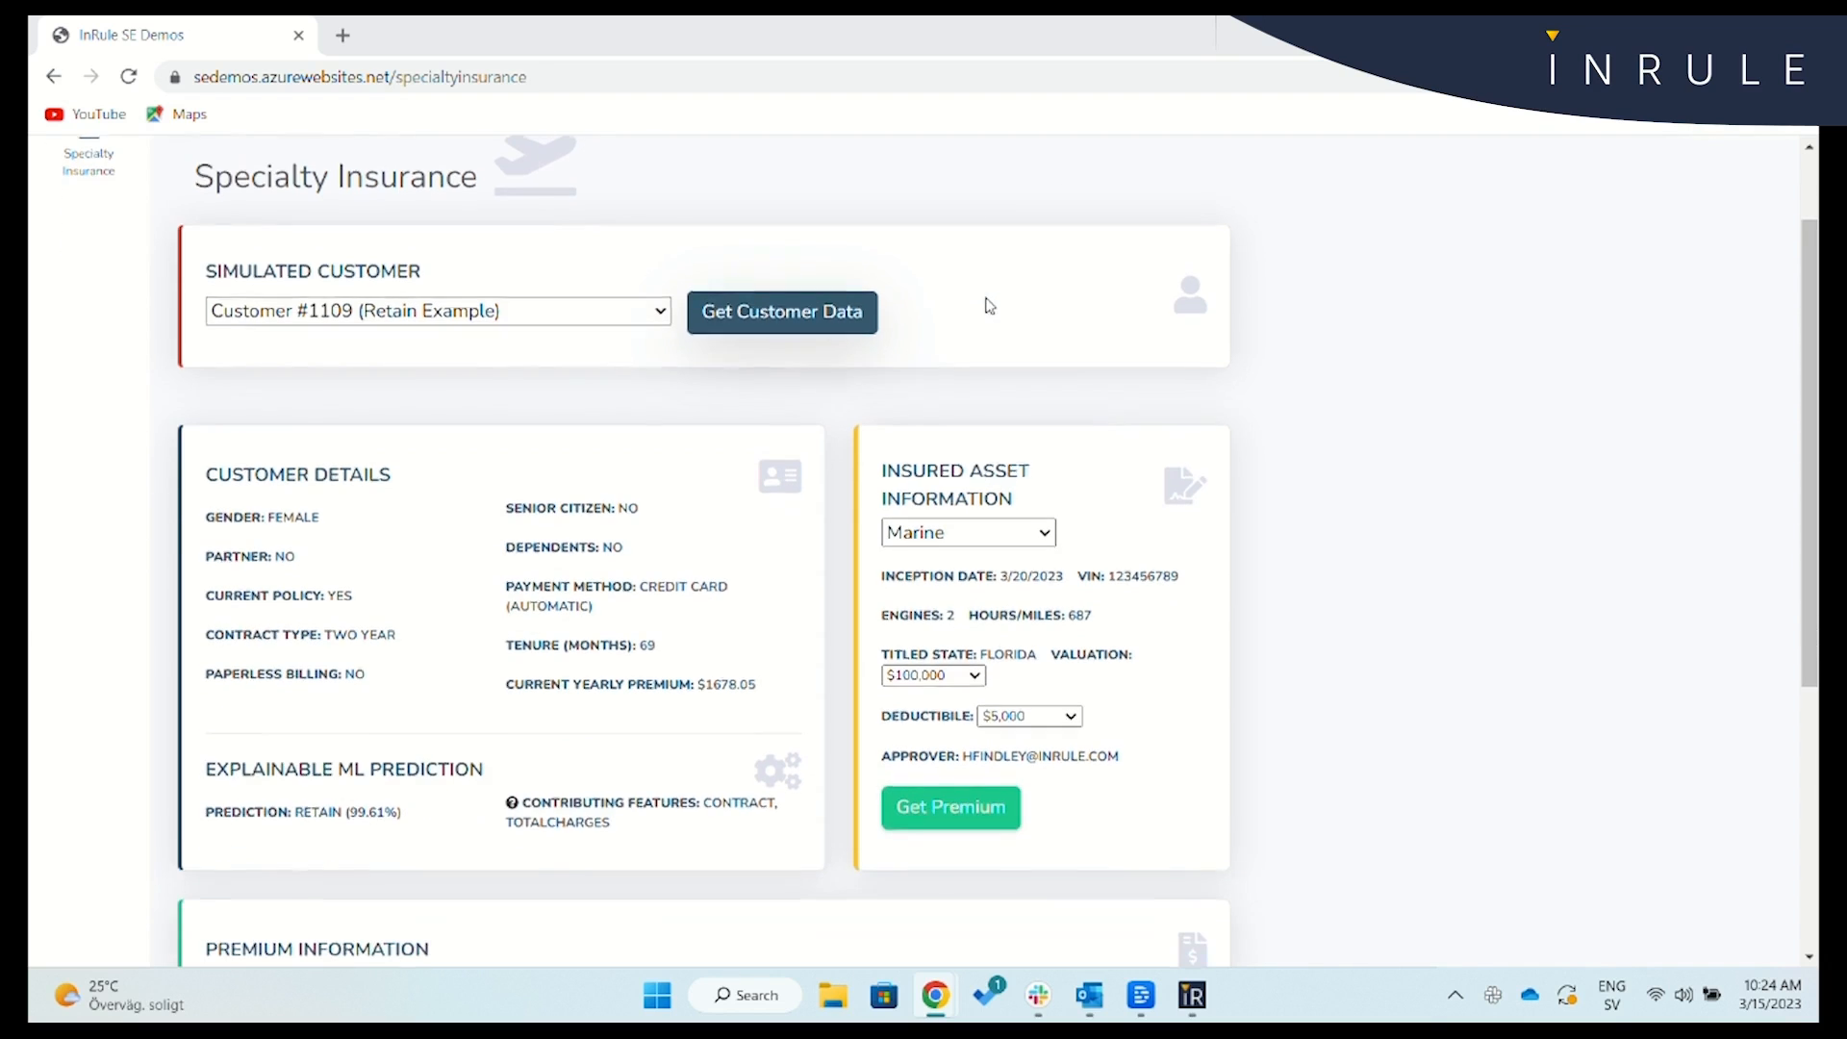
pyautogui.click(952, 815)
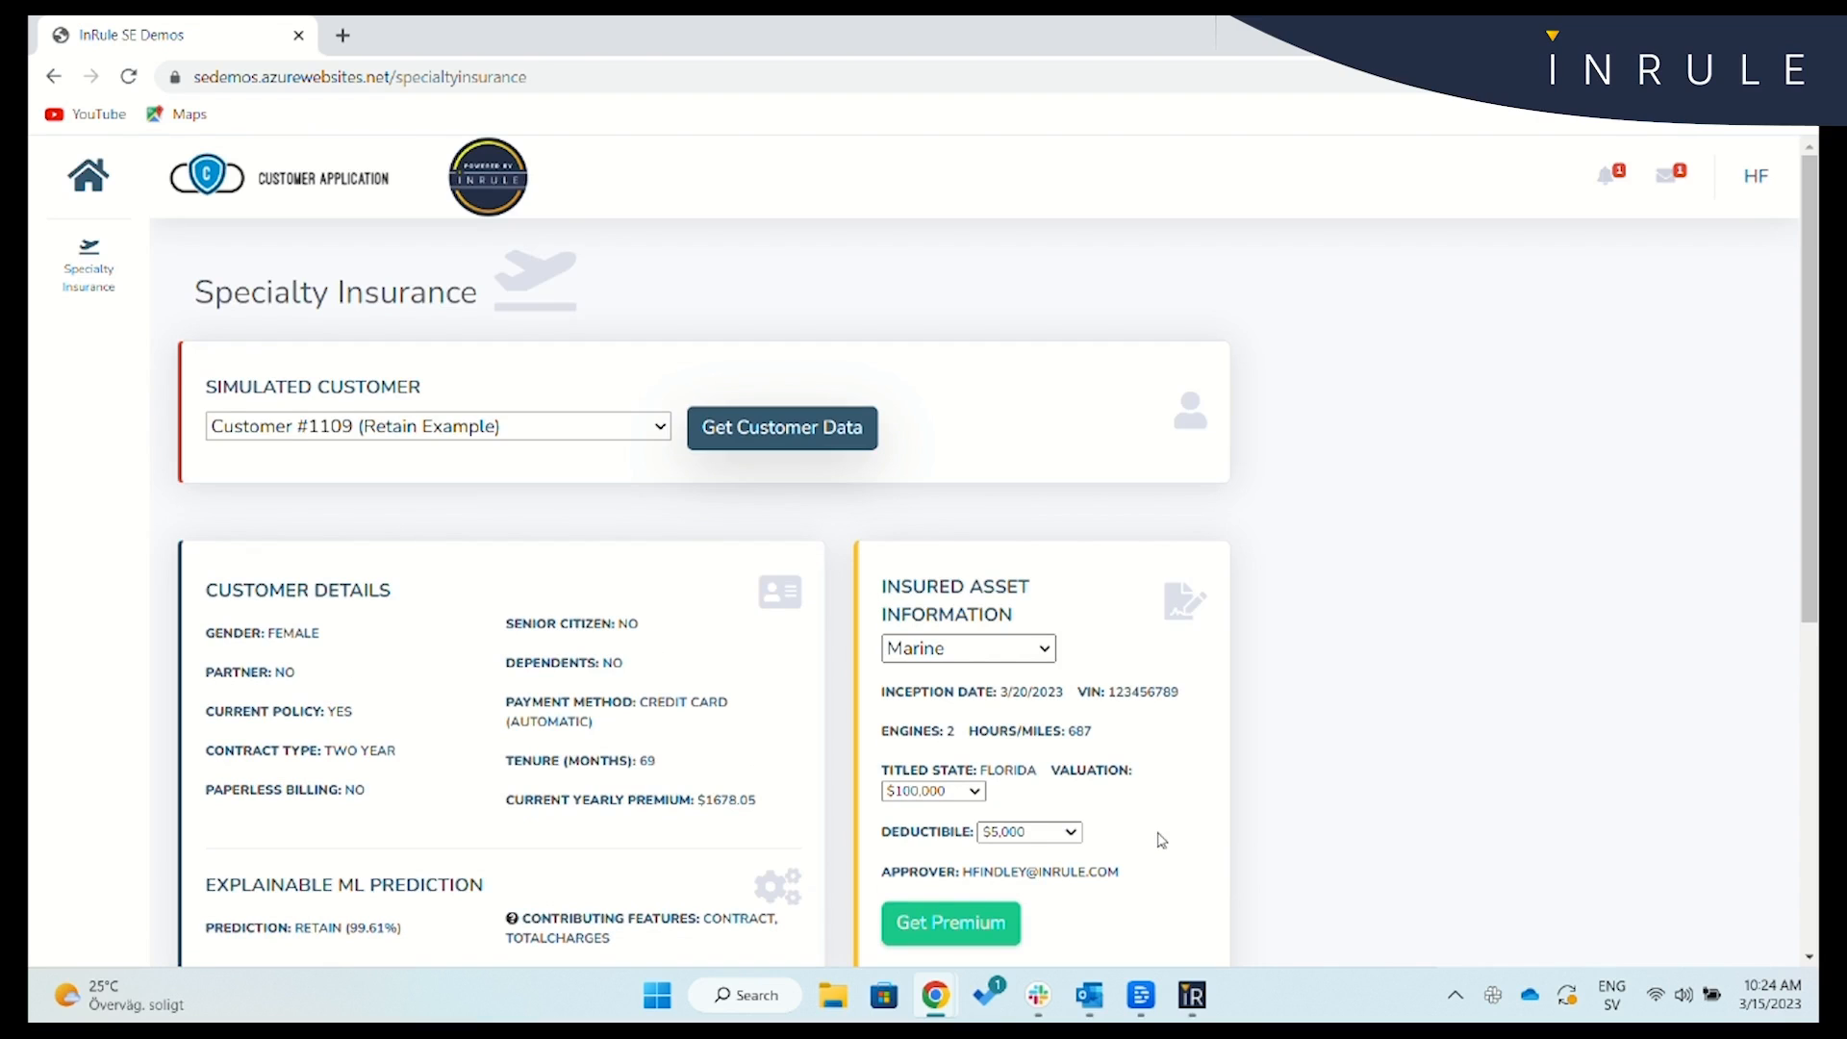
pyautogui.scroll(-3, 1161, 840)
pyautogui.scroll(-1, 1071, 735)
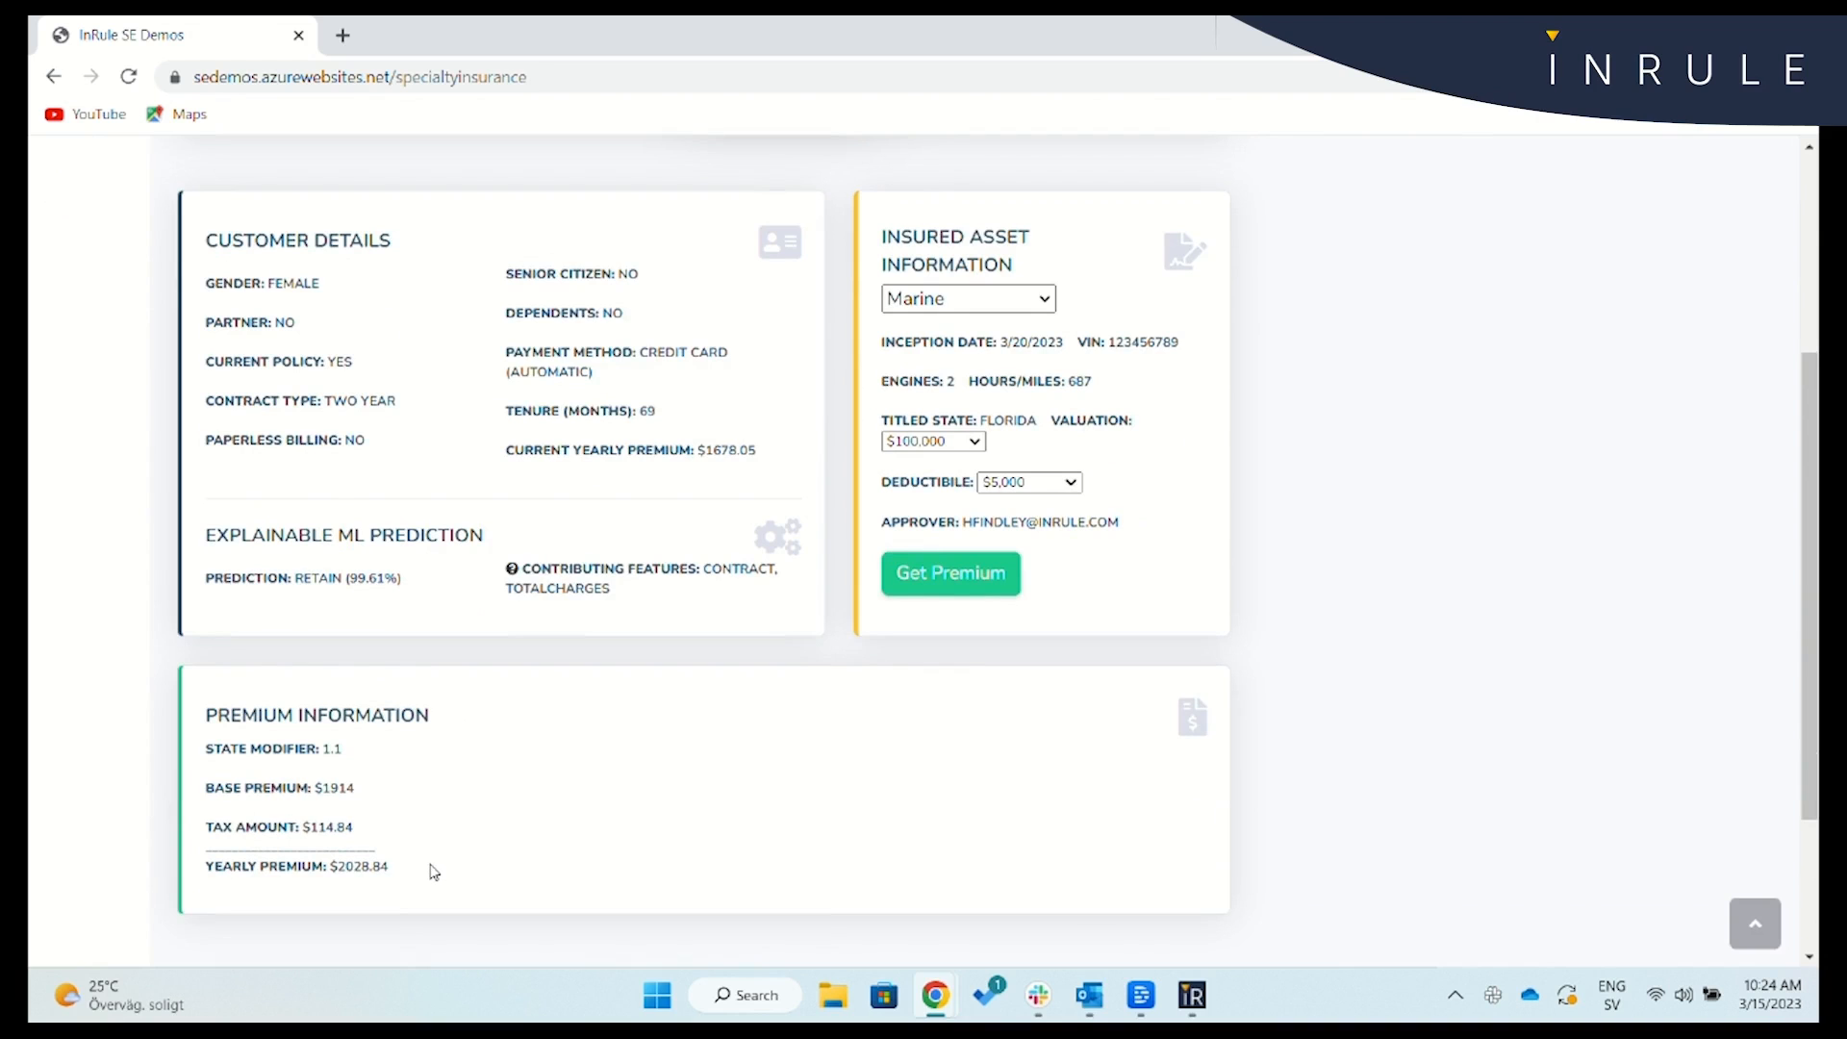
# Switch to the SpecialtyInsuranceHF window in irAuthor and examine the Policy entity's fields and the schema import options.
pyautogui.moveTo(1203, 1011)
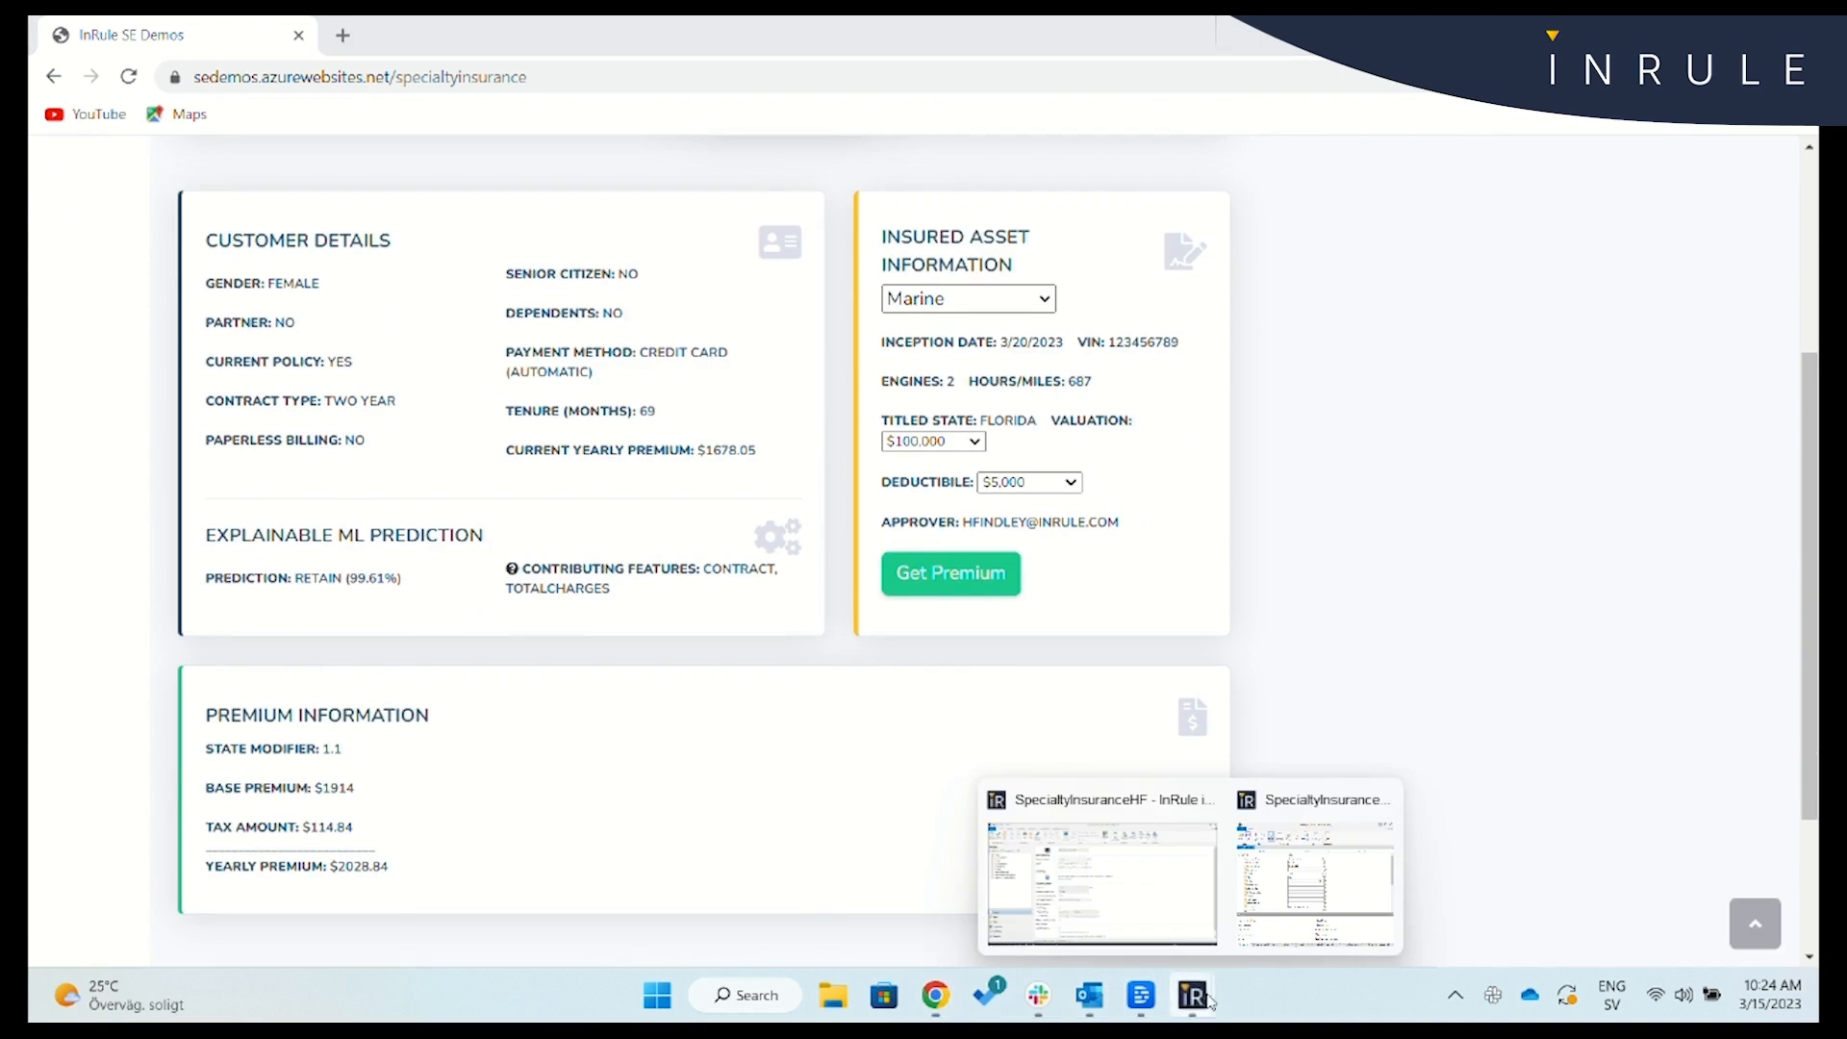
pyautogui.click(1159, 895)
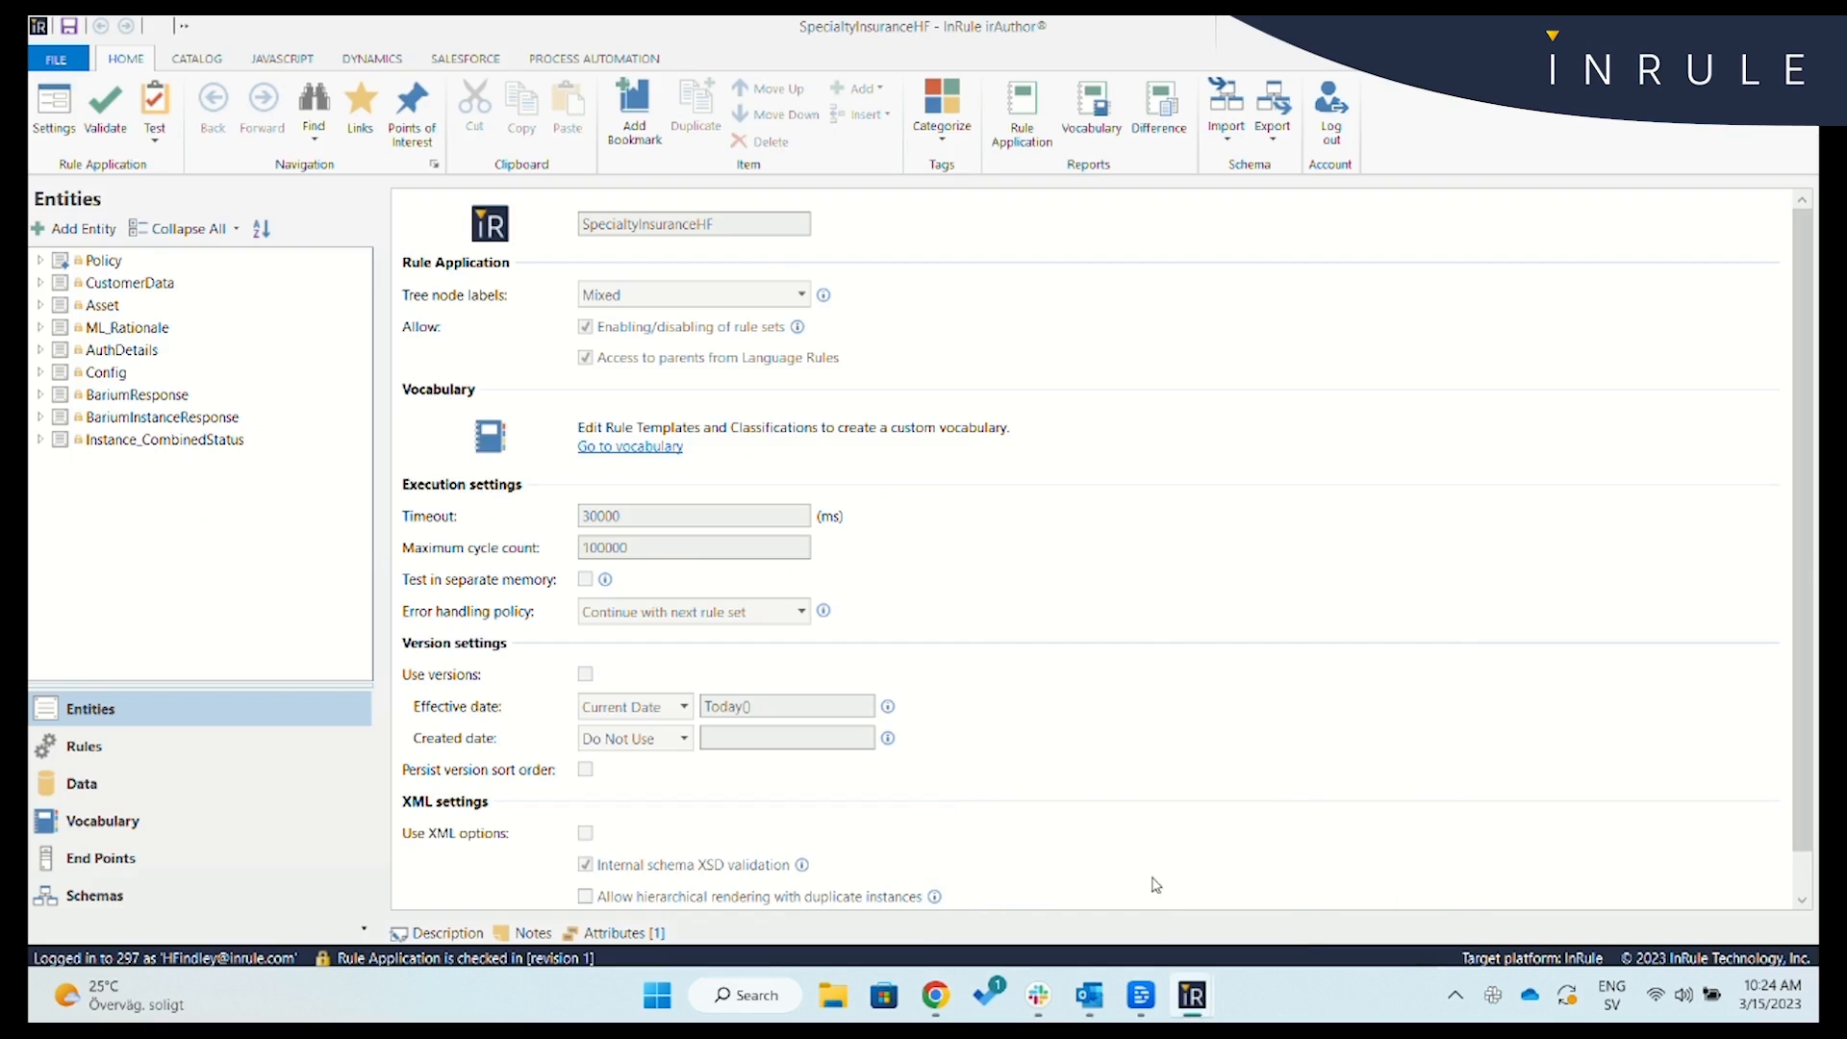
pyautogui.click(41, 262)
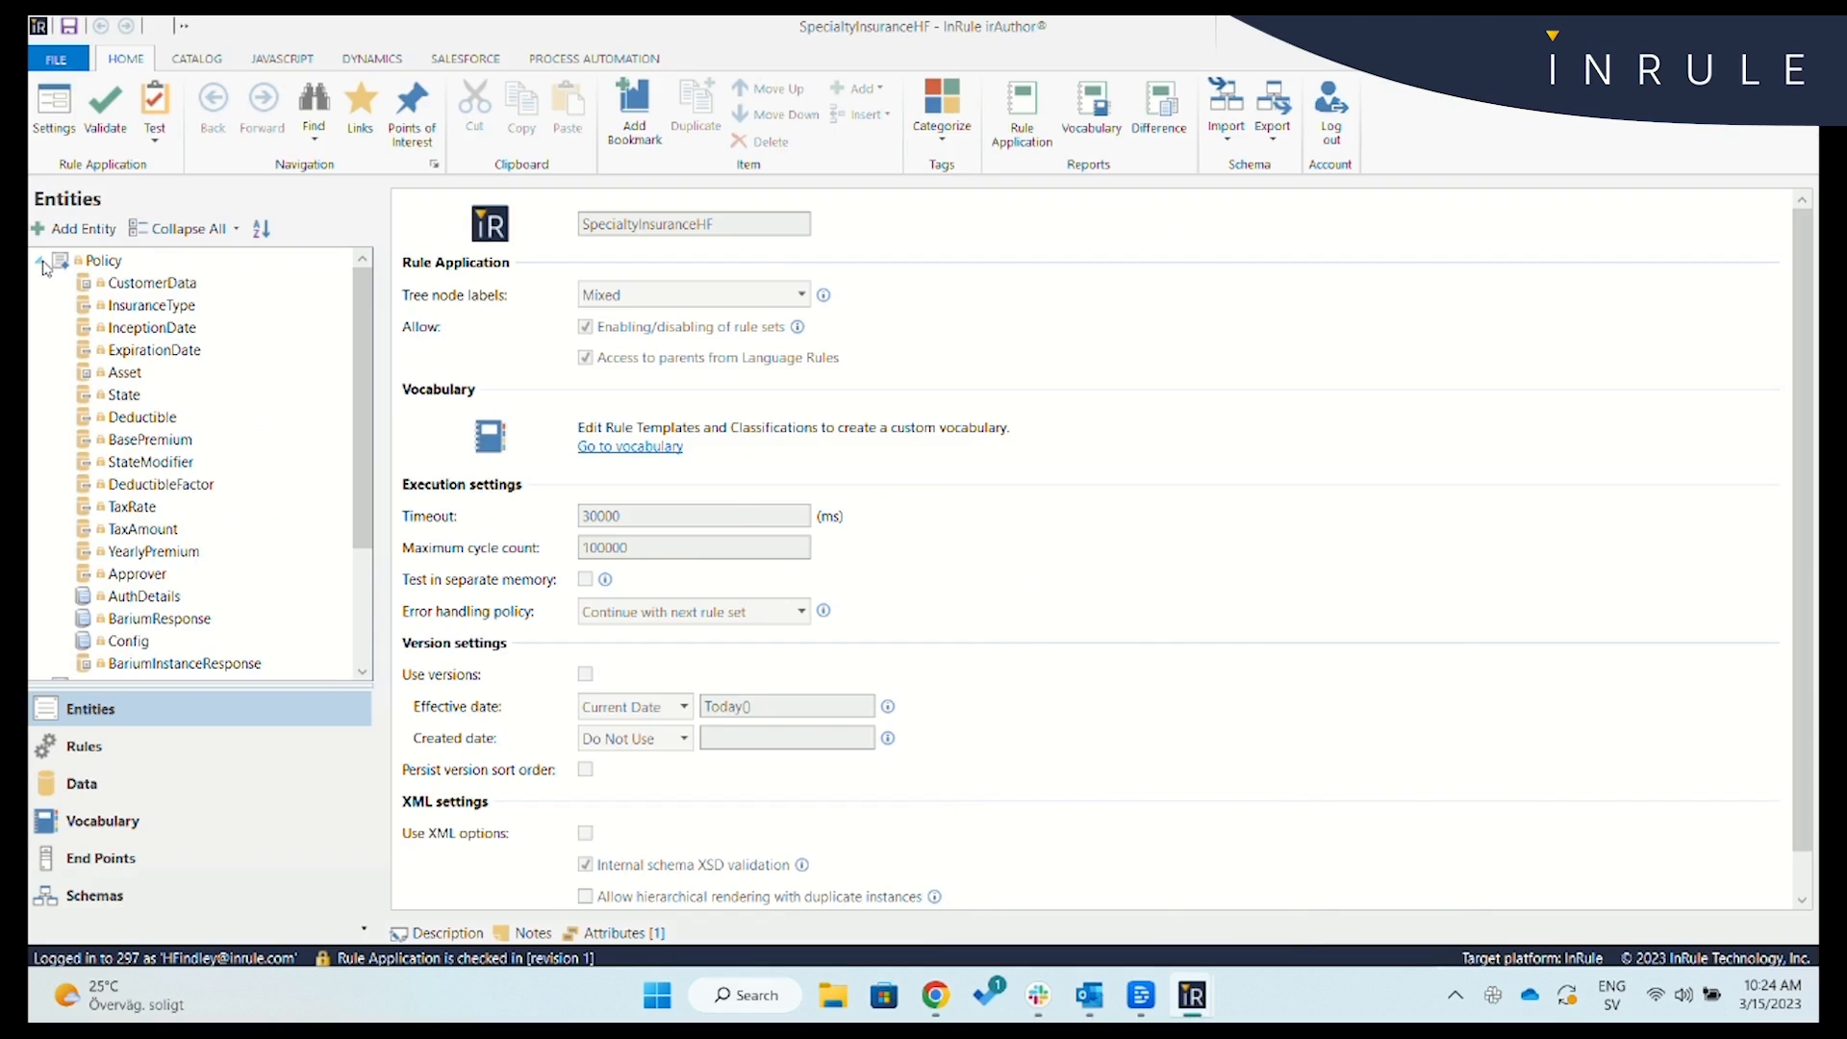
pyautogui.click(41, 262)
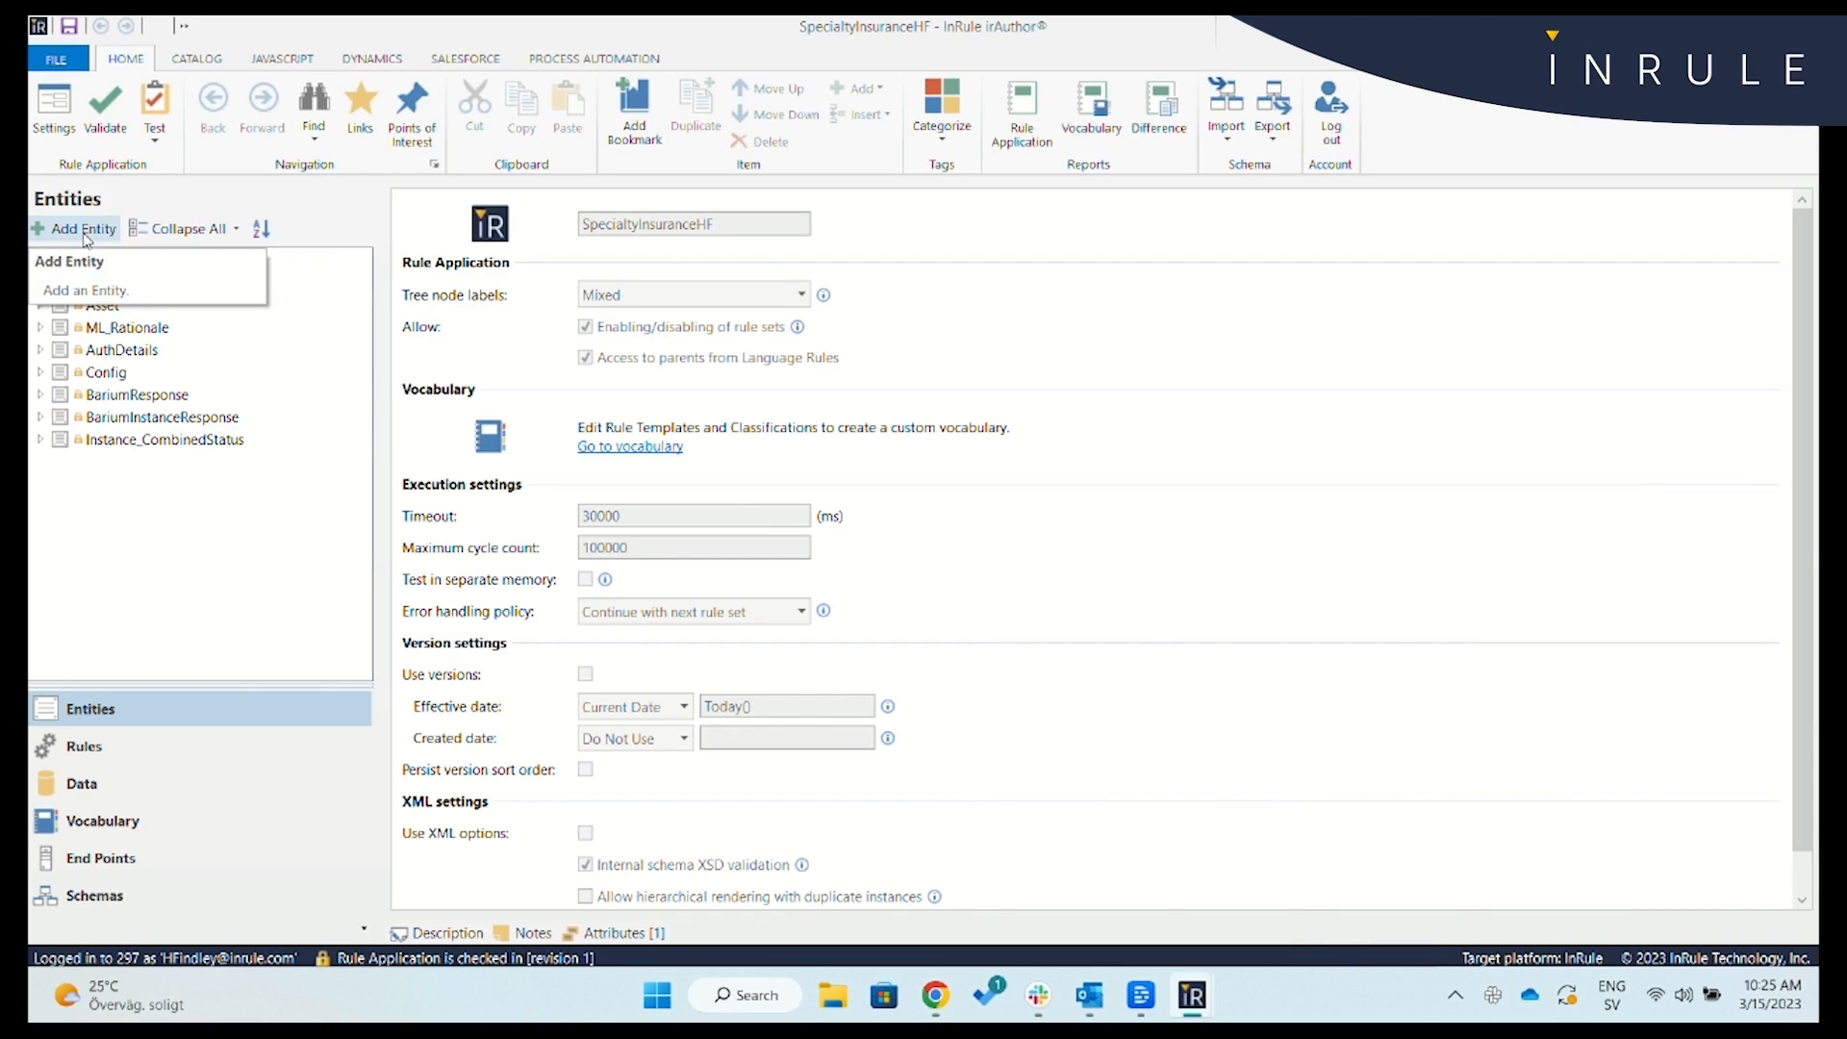
pyautogui.click(1229, 139)
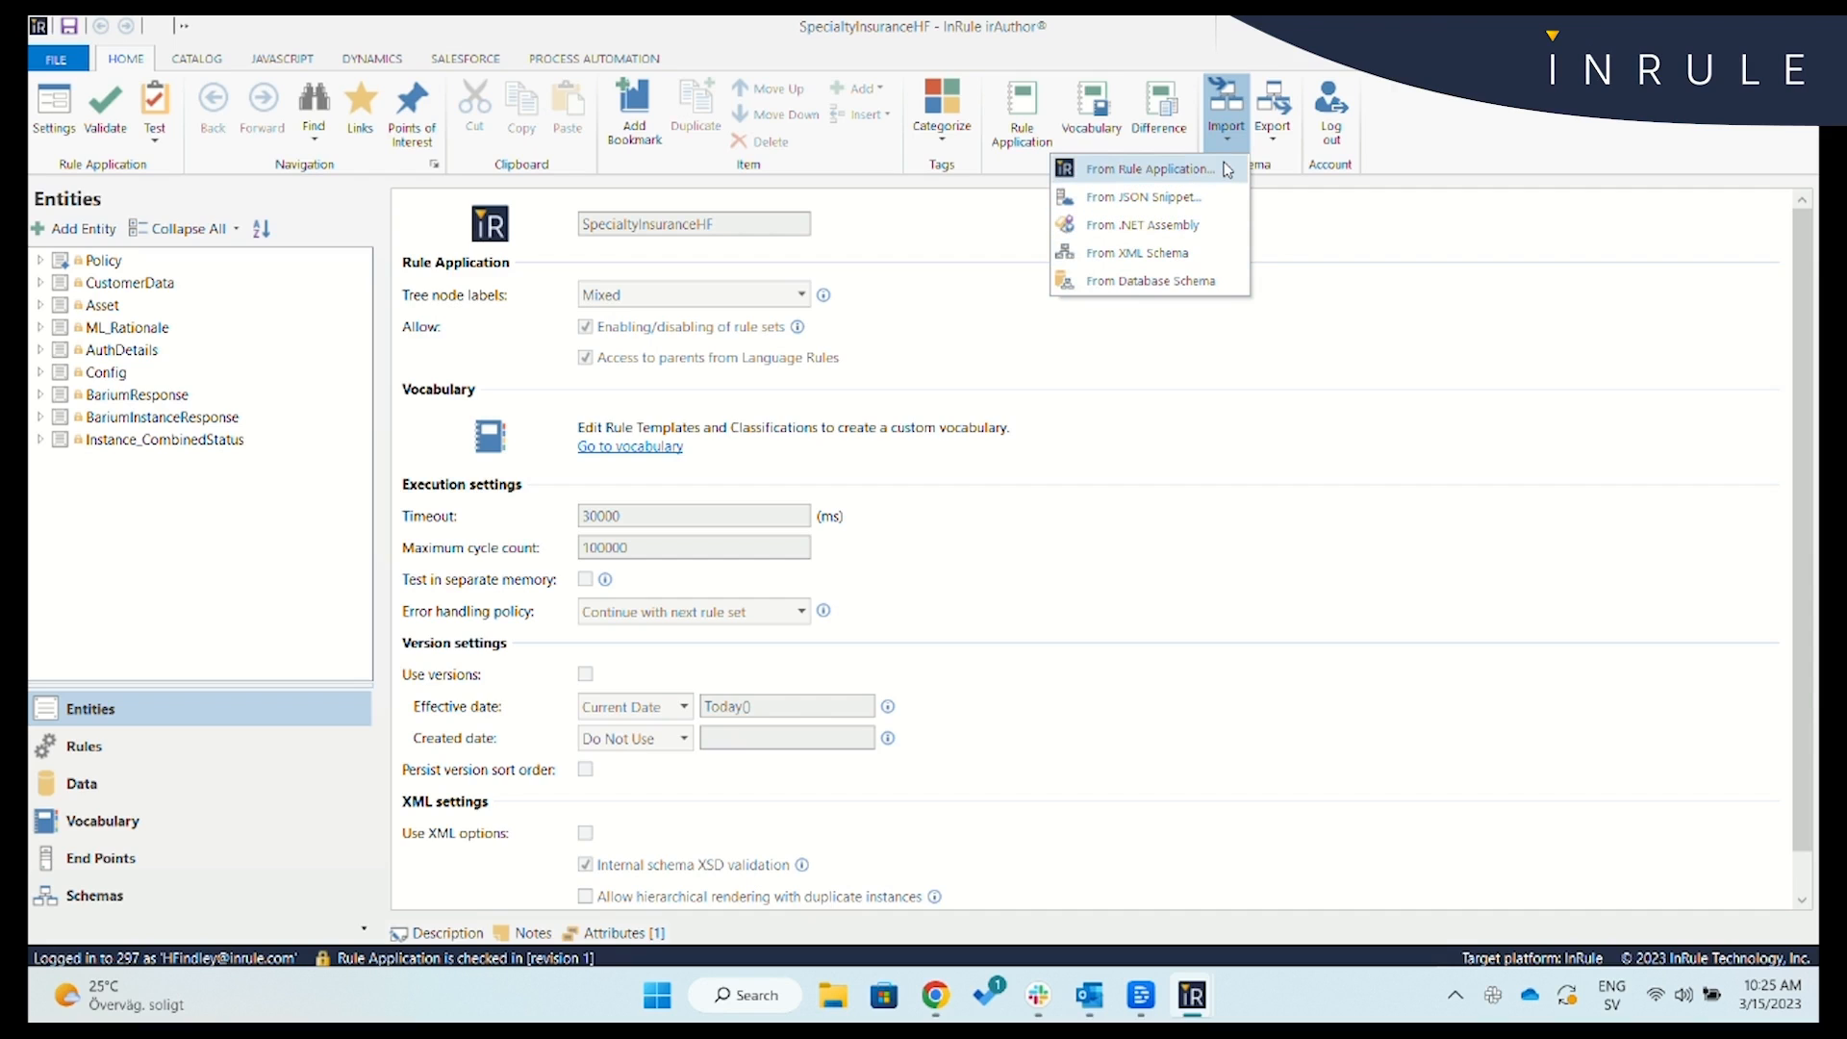
# Examine the Policy rules for LoBMarine, including the contents of StateFactors, DeductibleFactors and CalculatePremium.
pyautogui.click(85, 747)
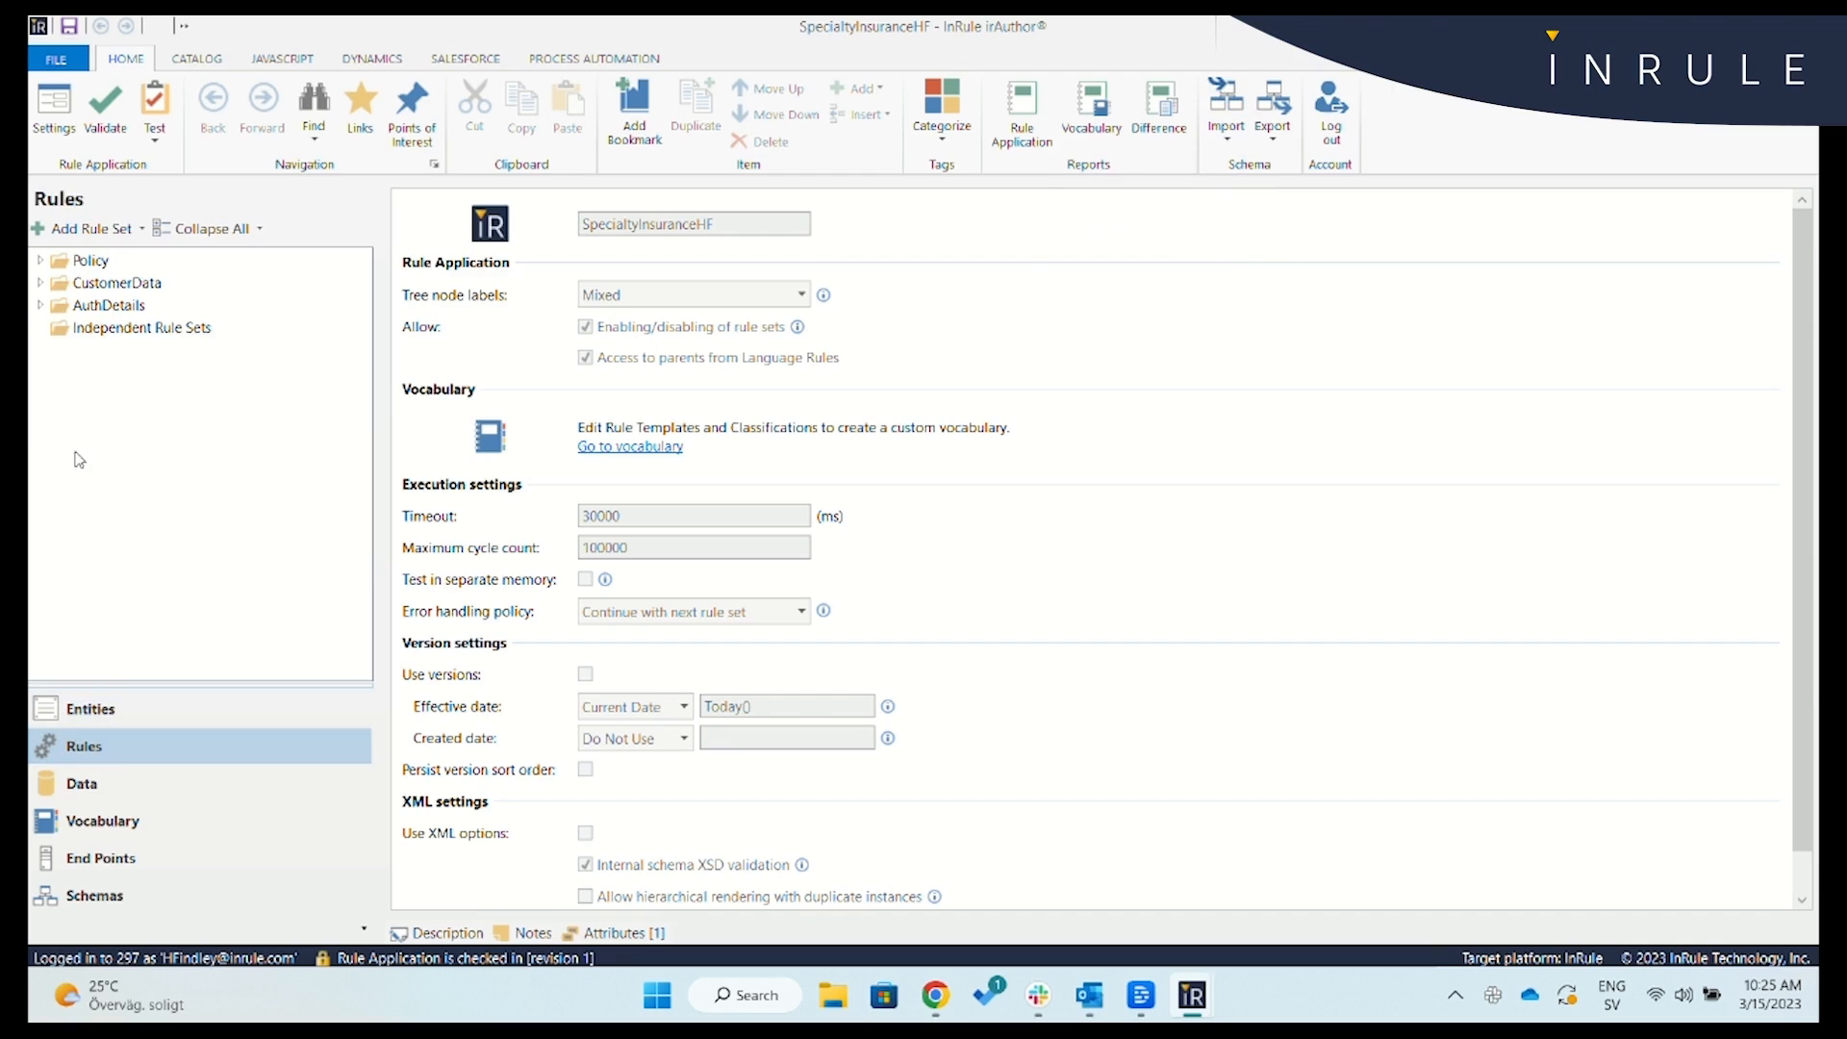
pyautogui.click(41, 262)
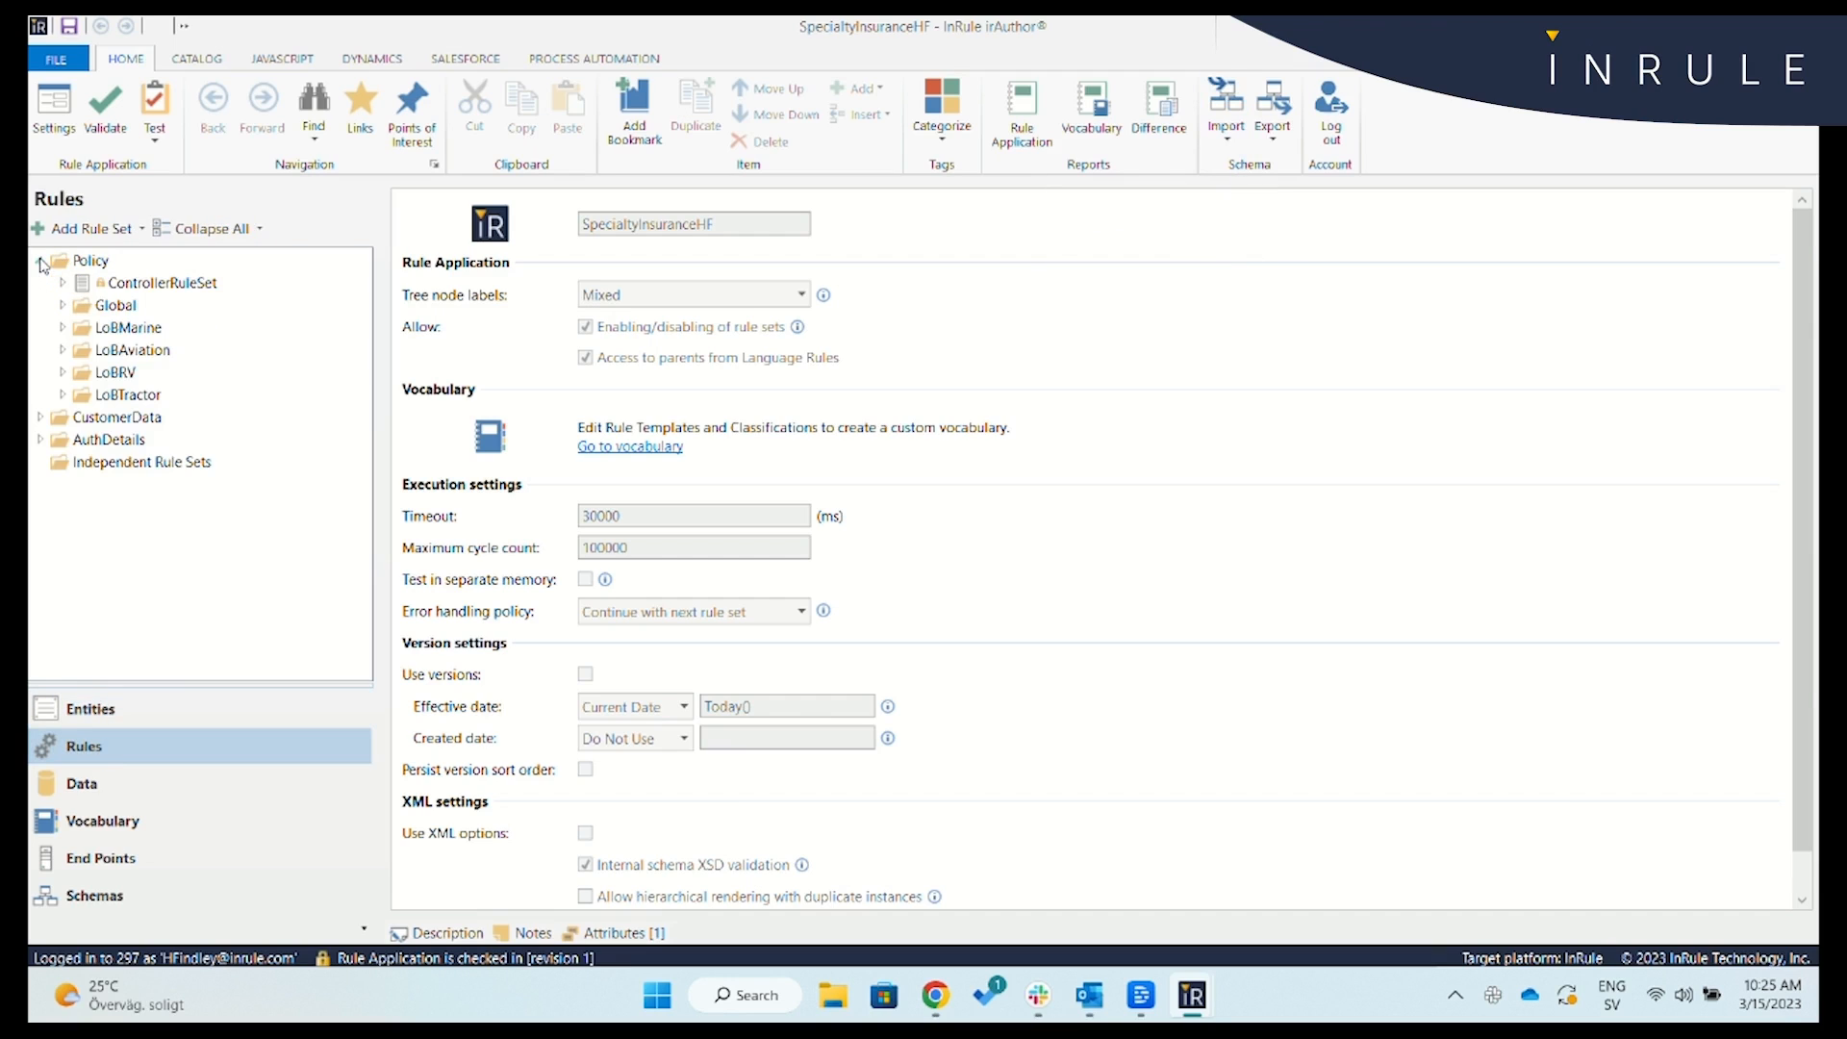
pyautogui.click(63, 329)
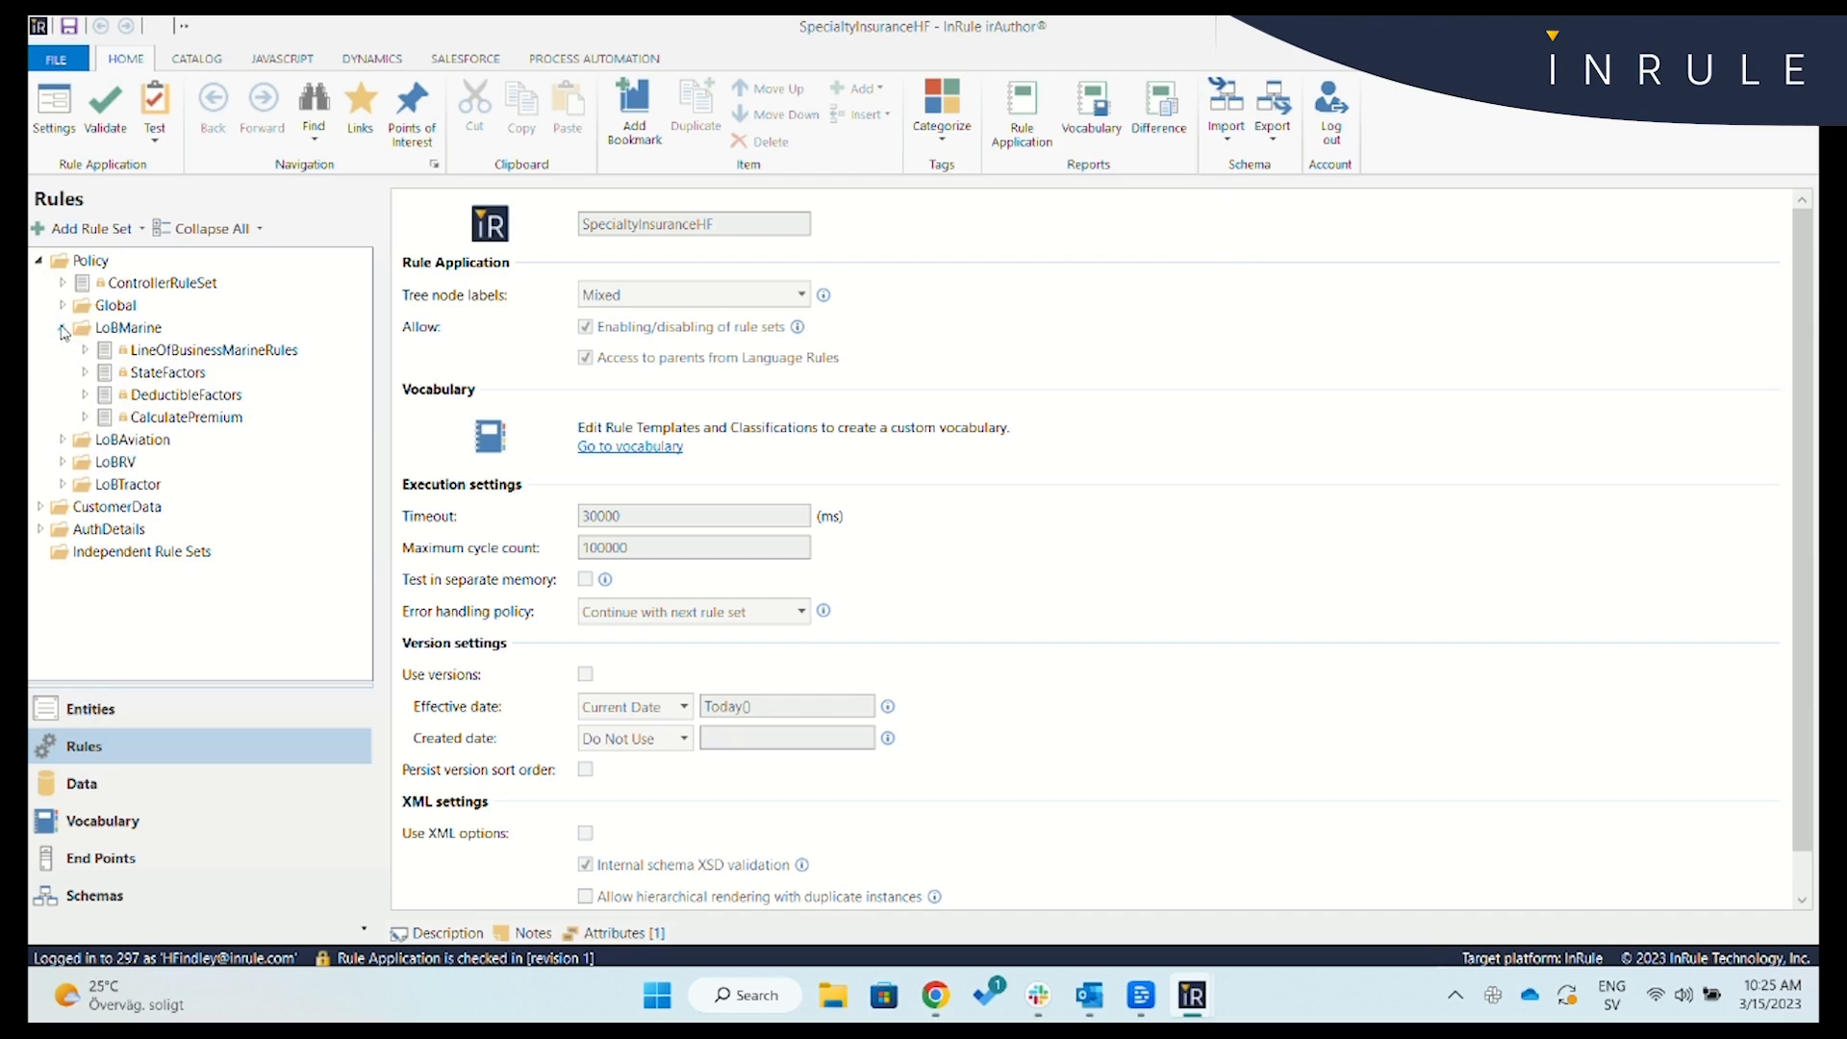
pyautogui.click(84, 372)
pyautogui.click(85, 417)
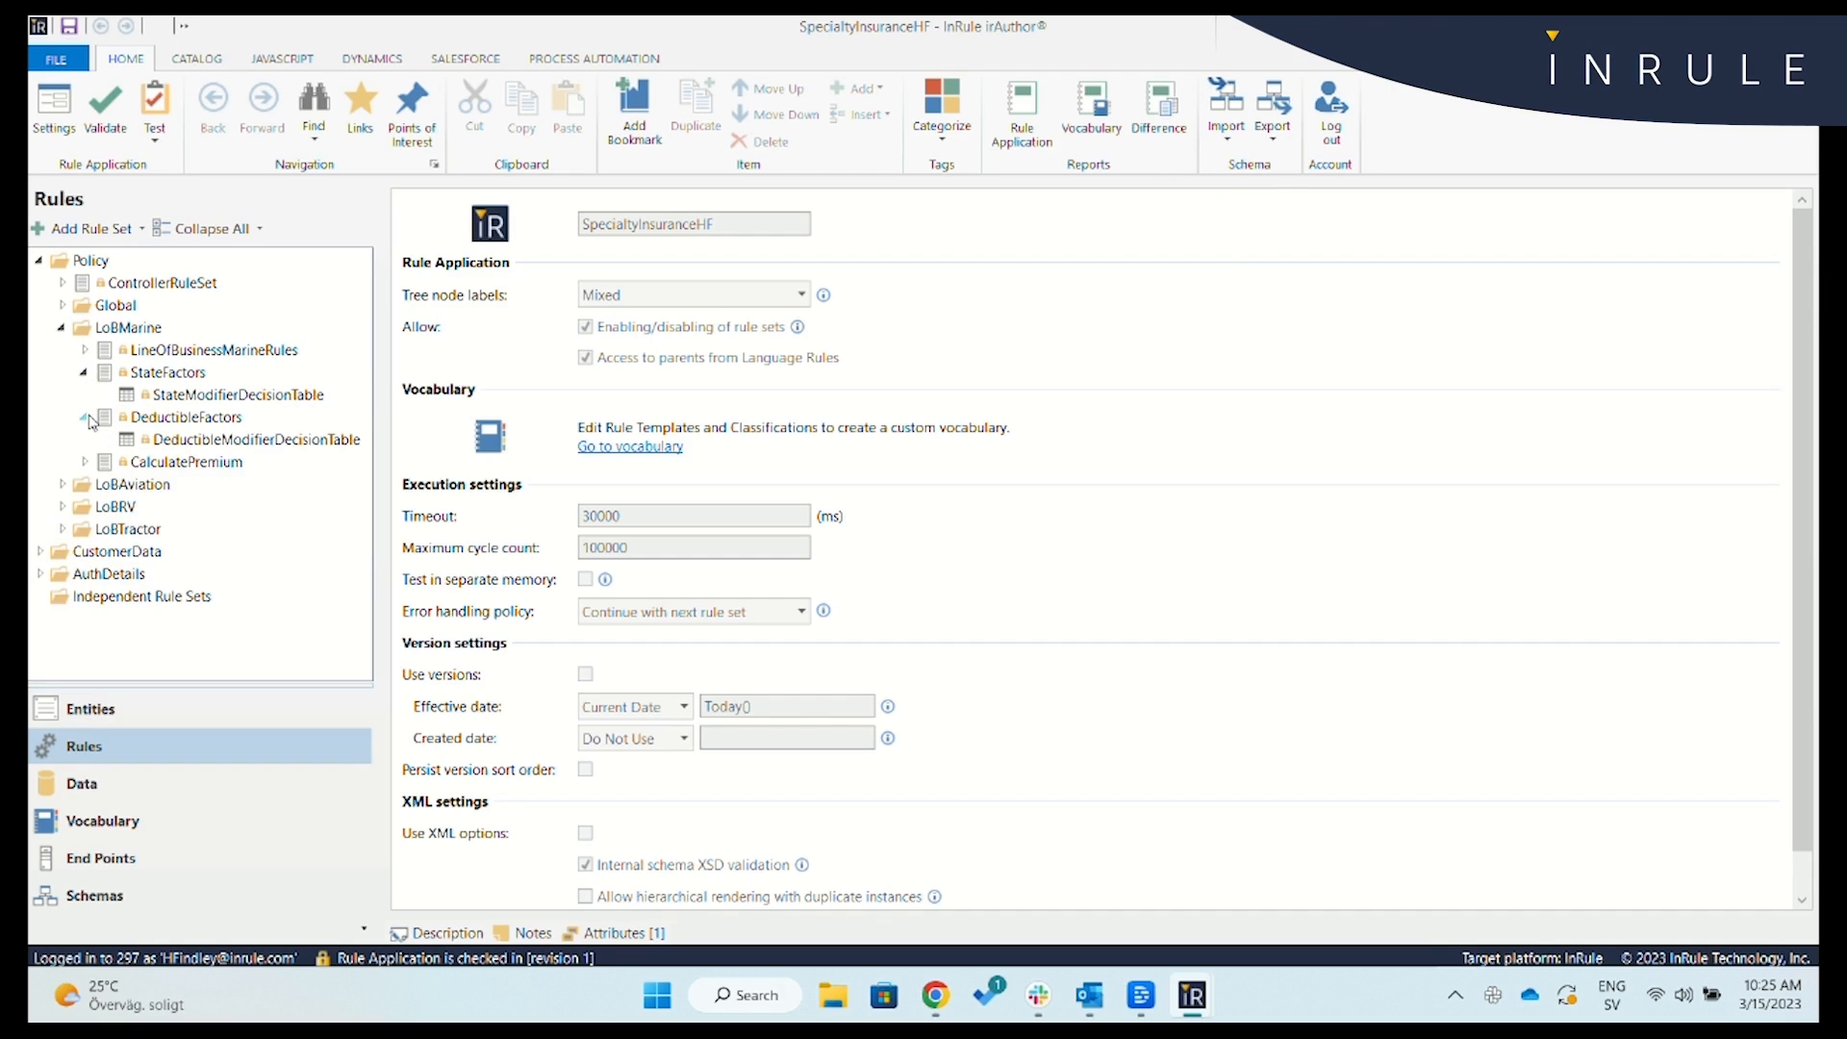
pyautogui.click(86, 462)
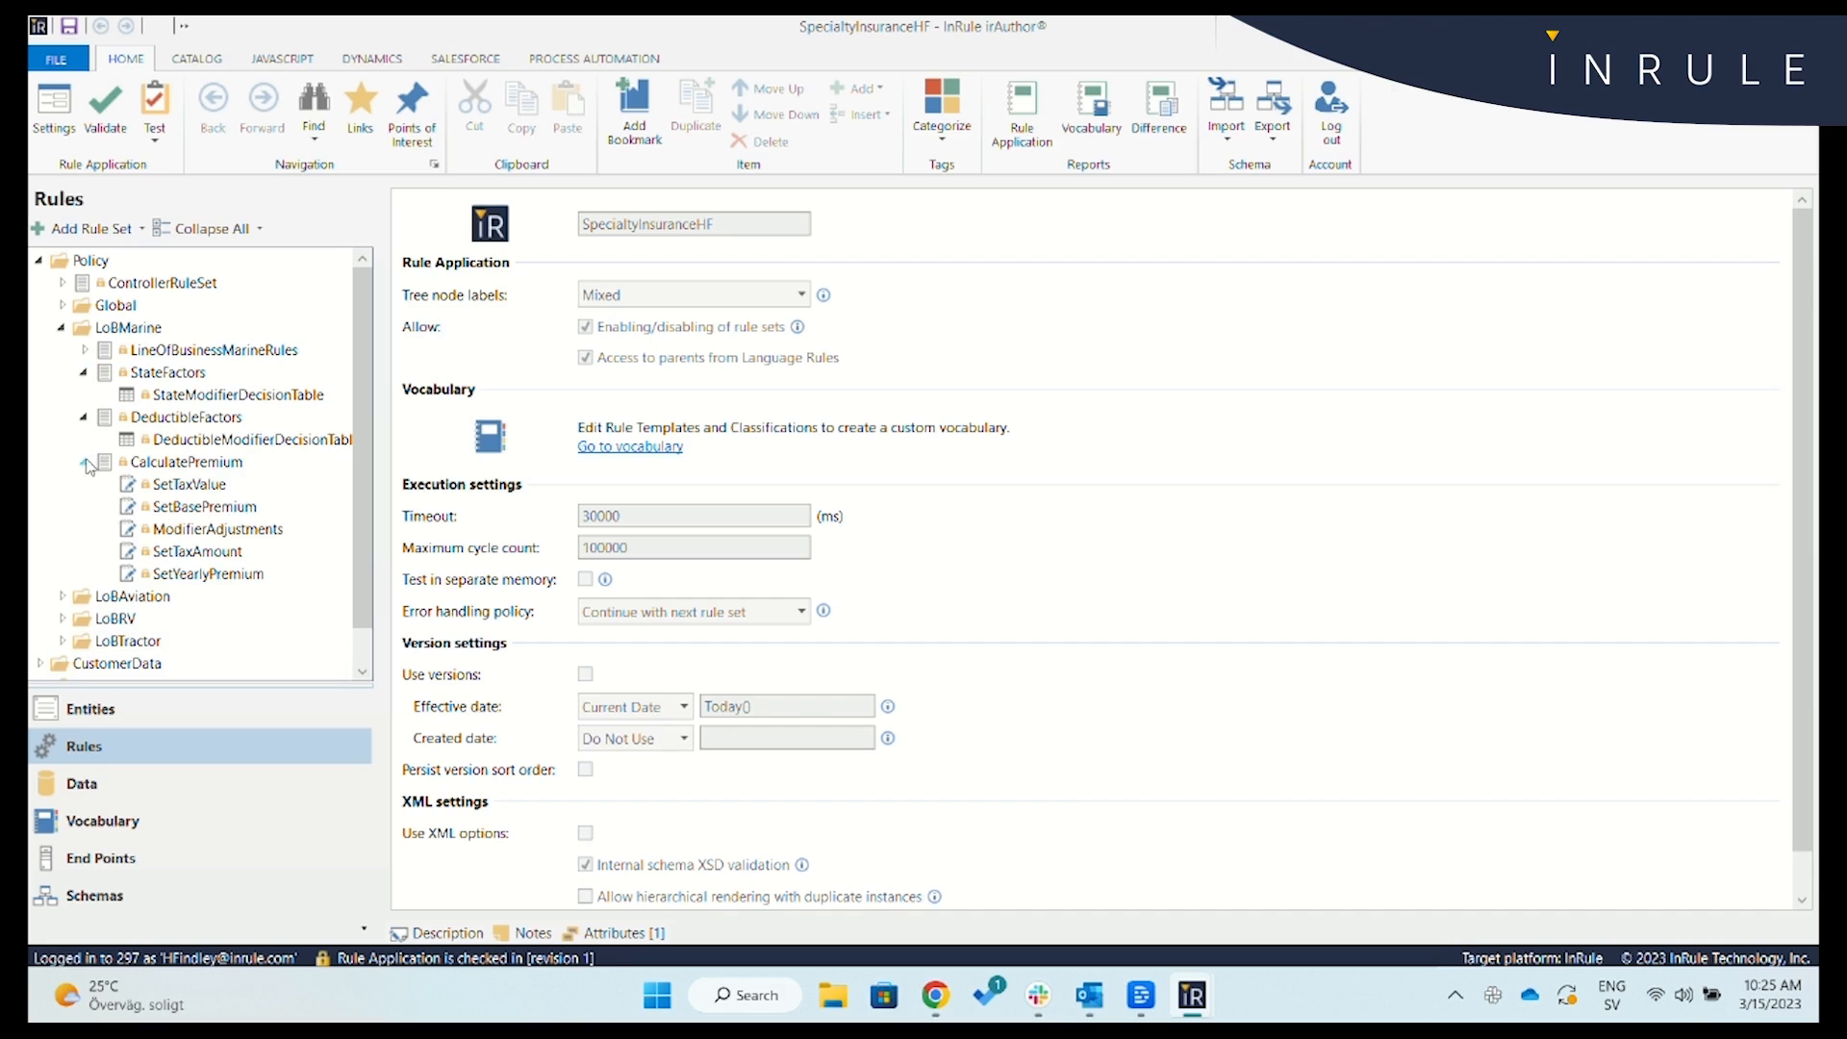
# Check out the SpecialtyInsuranceHF rule application from the catalog, including its schema and rule sets, for editing.
pyautogui.click(197, 59)
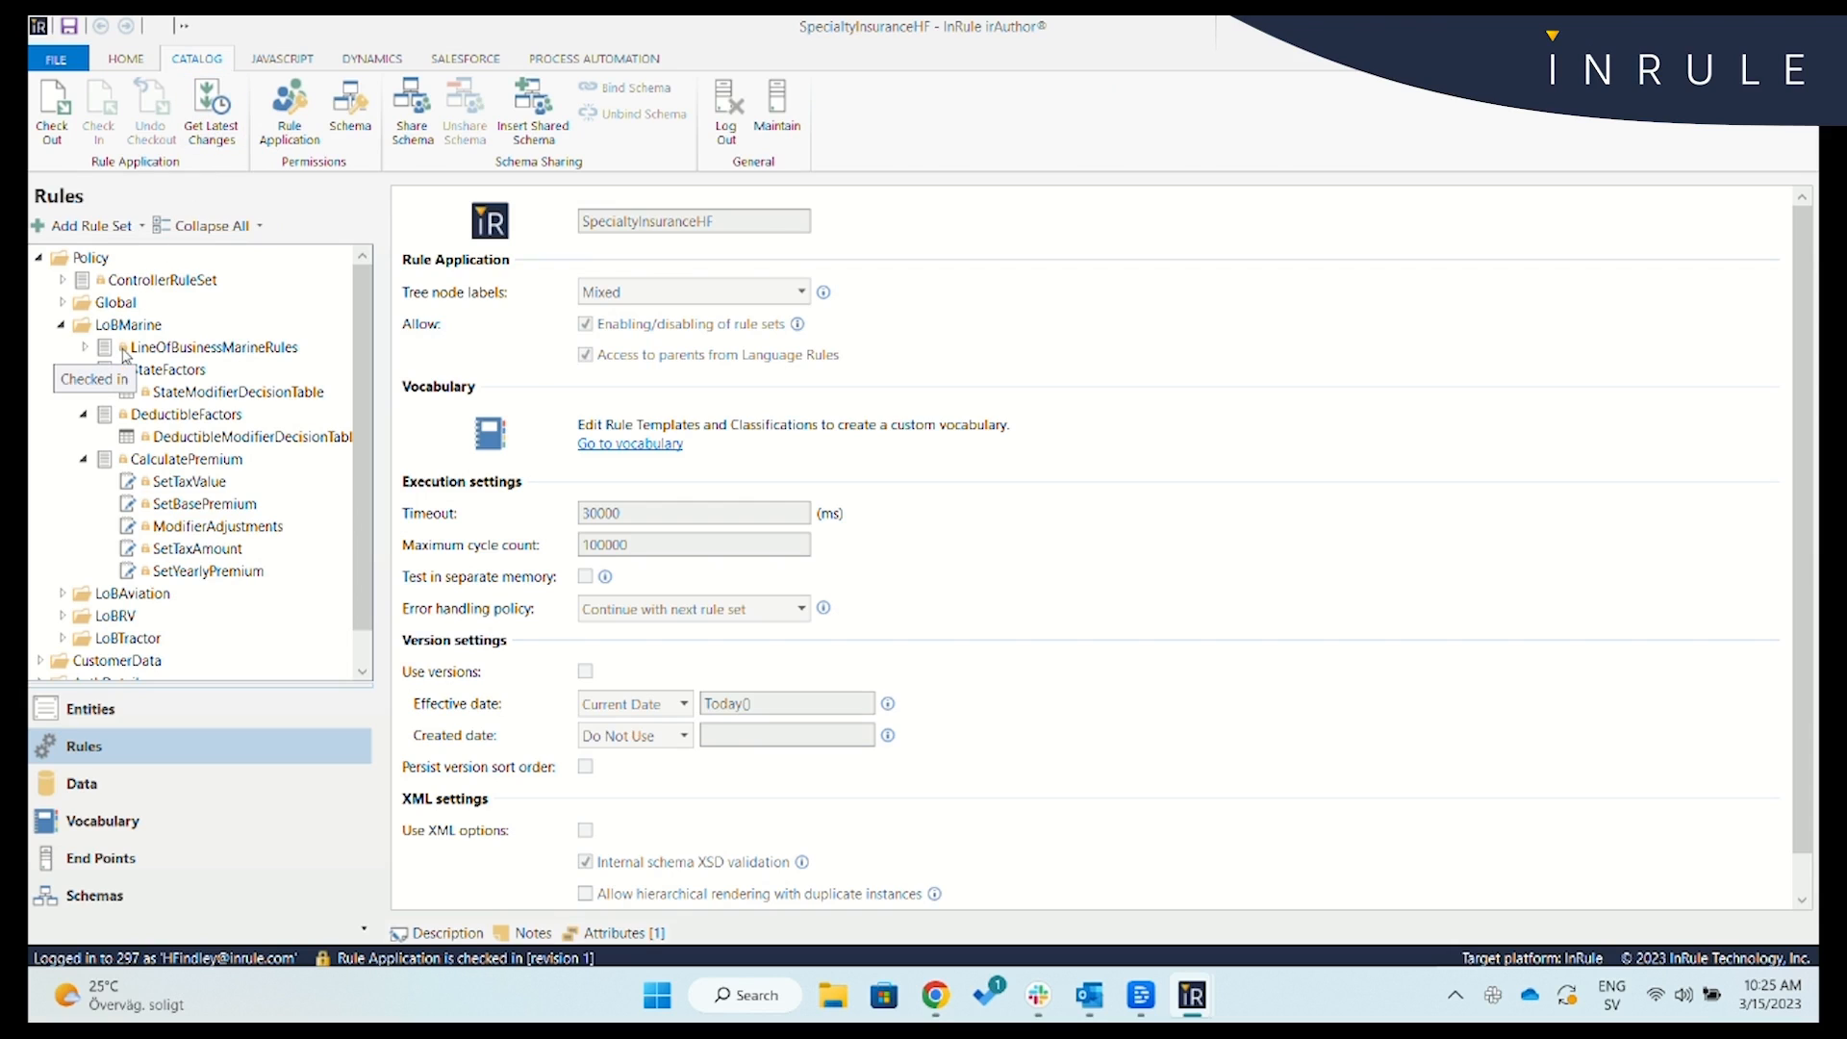
pyautogui.click(211, 114)
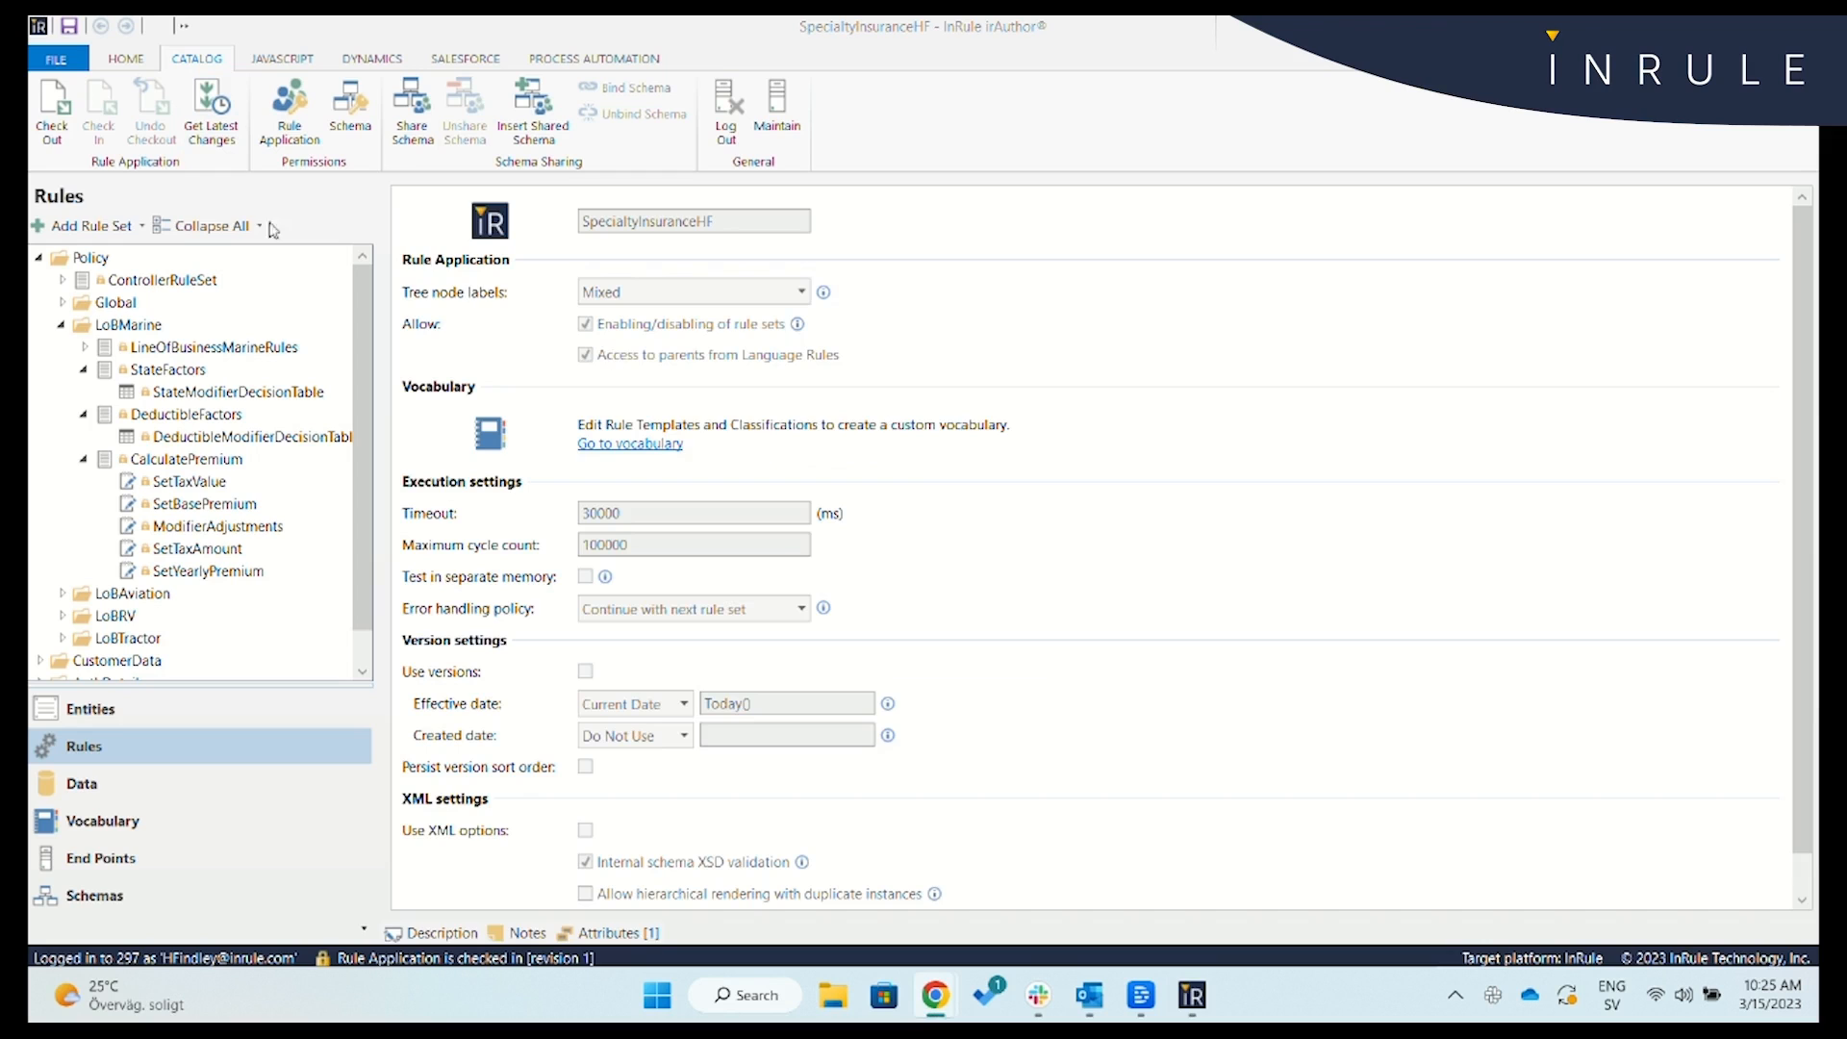
pyautogui.click(52, 109)
pyautogui.click(815, 520)
pyautogui.click(894, 558)
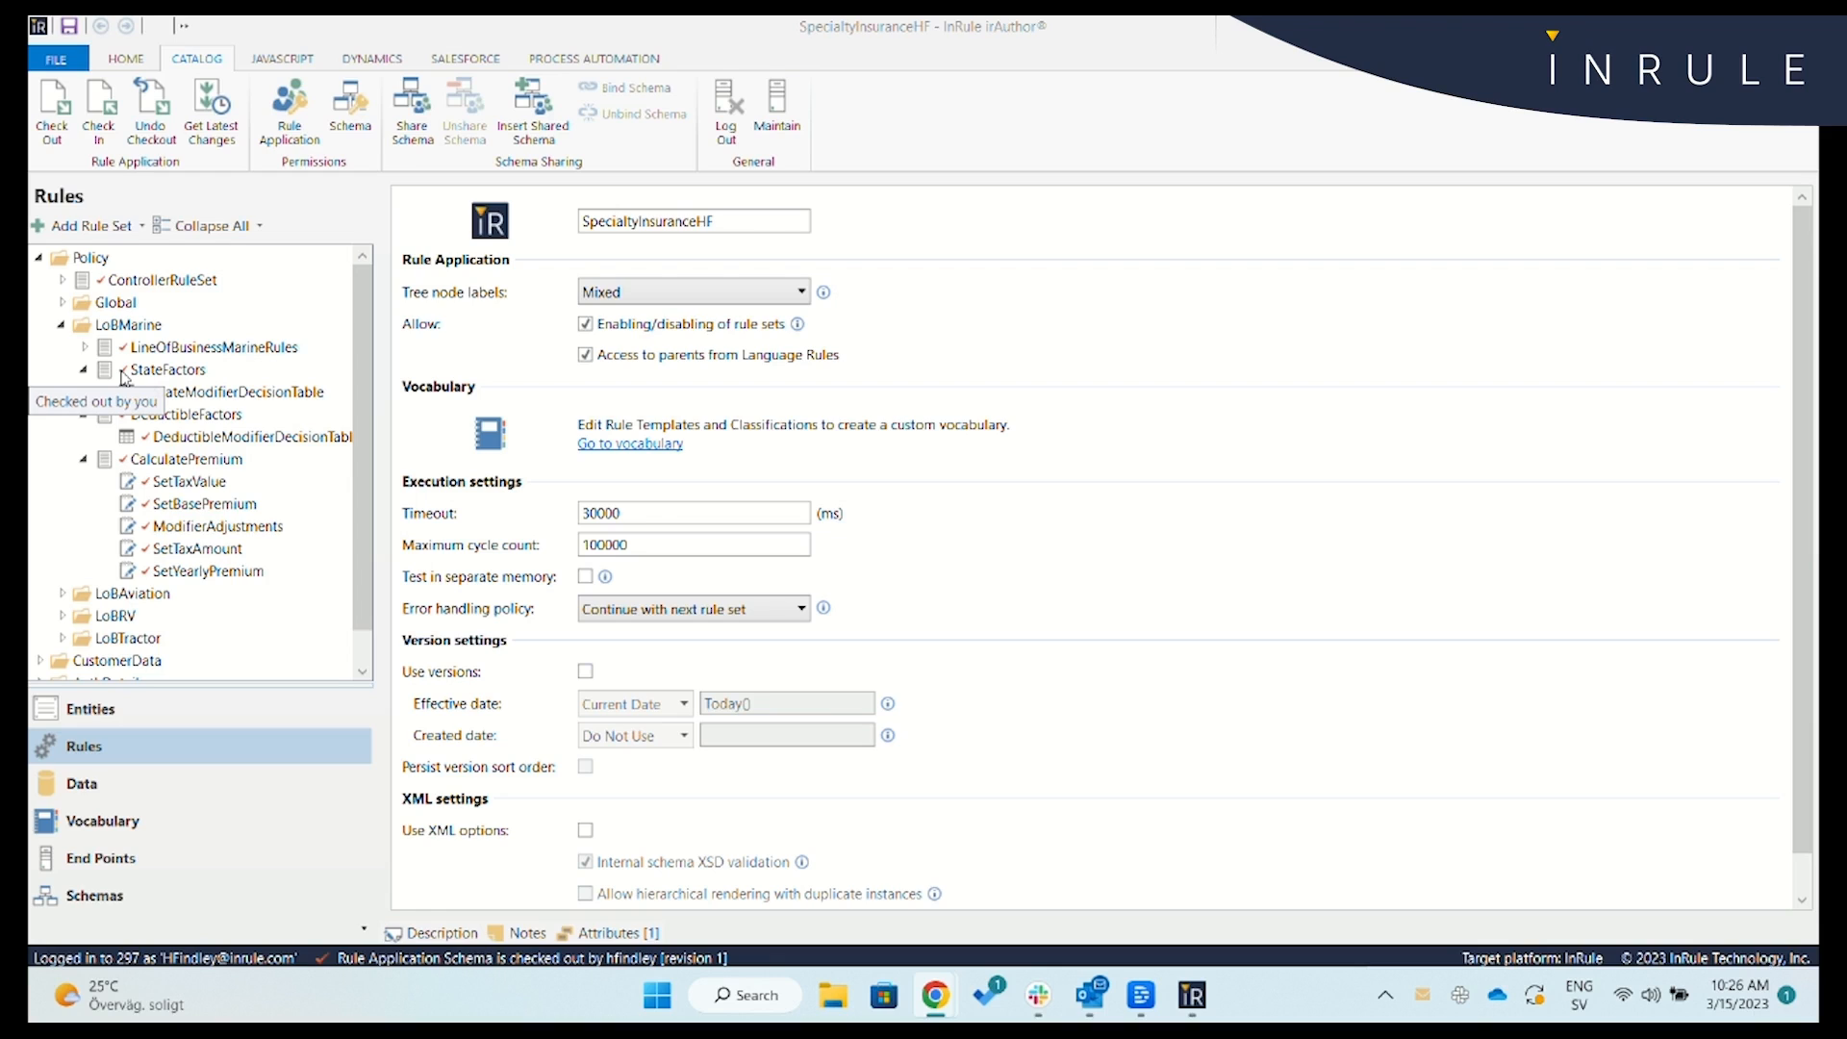
# Examine the DeductibleModifierDecisionTable and its option to generate exhaustive permutations, without adding any rows.
pyautogui.click(278, 440)
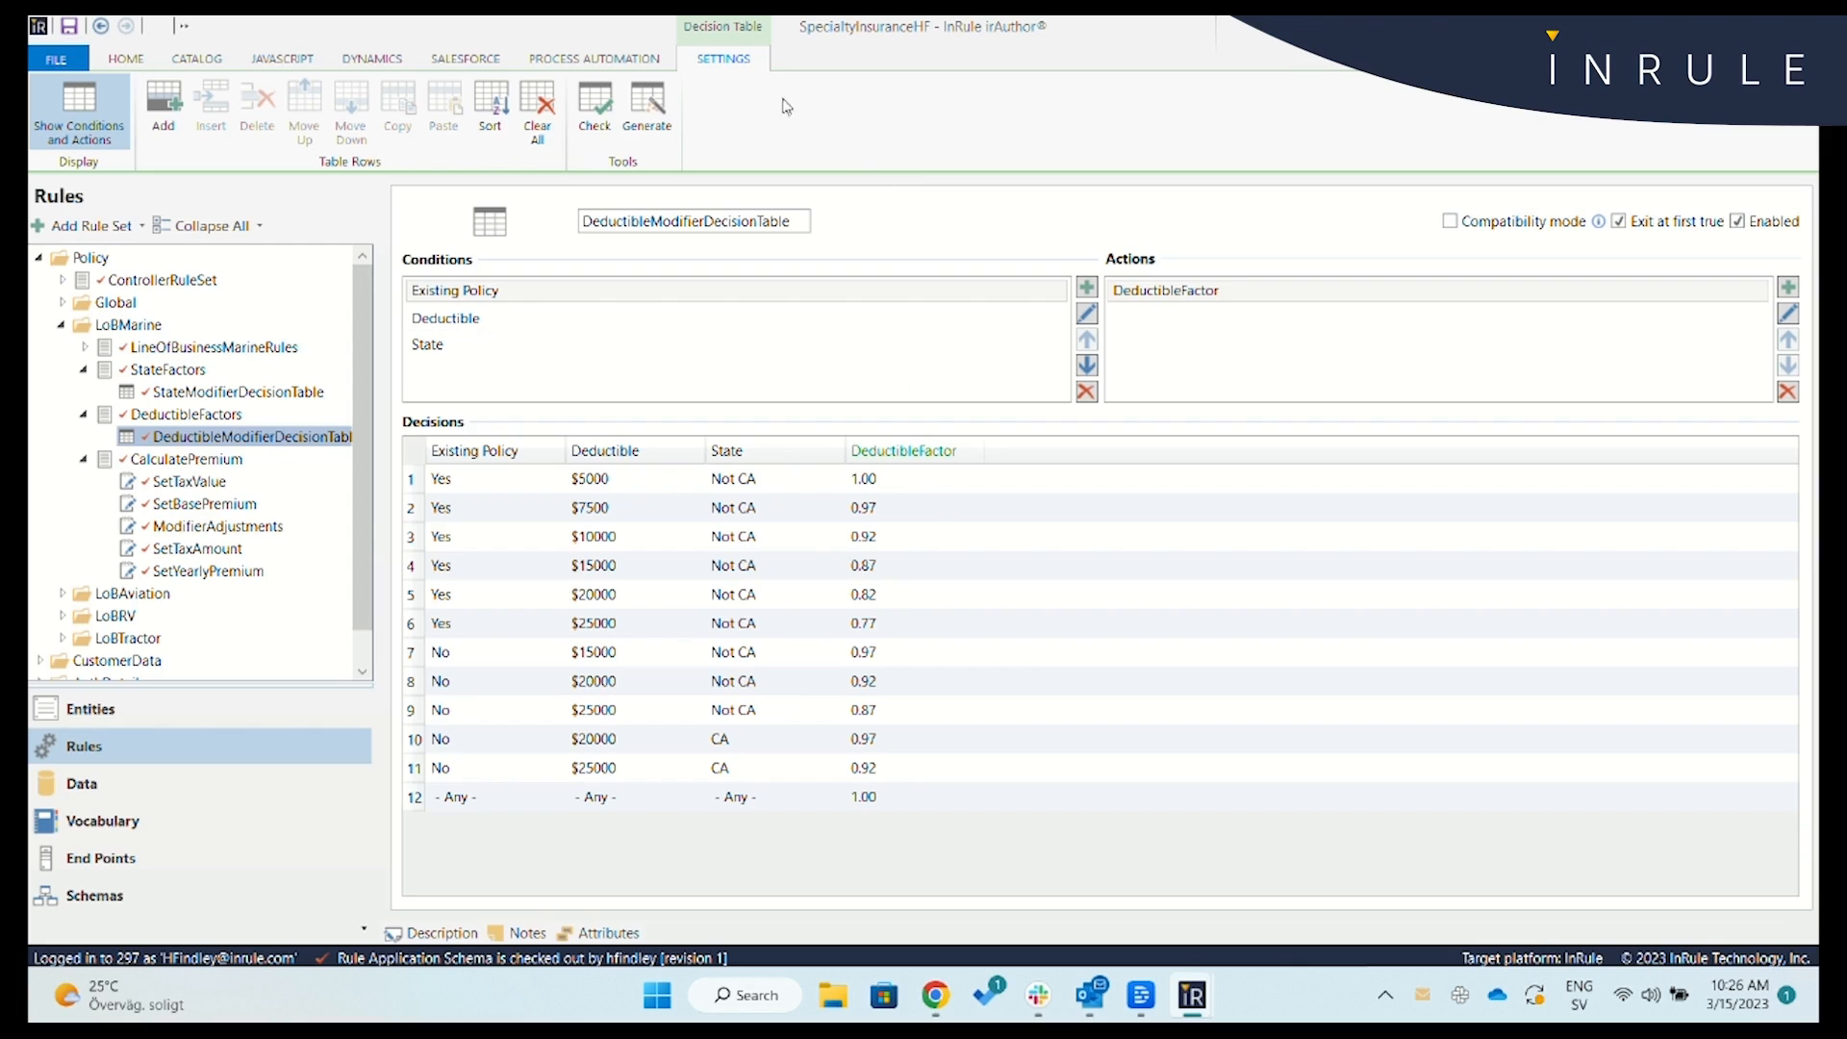
pyautogui.click(644, 130)
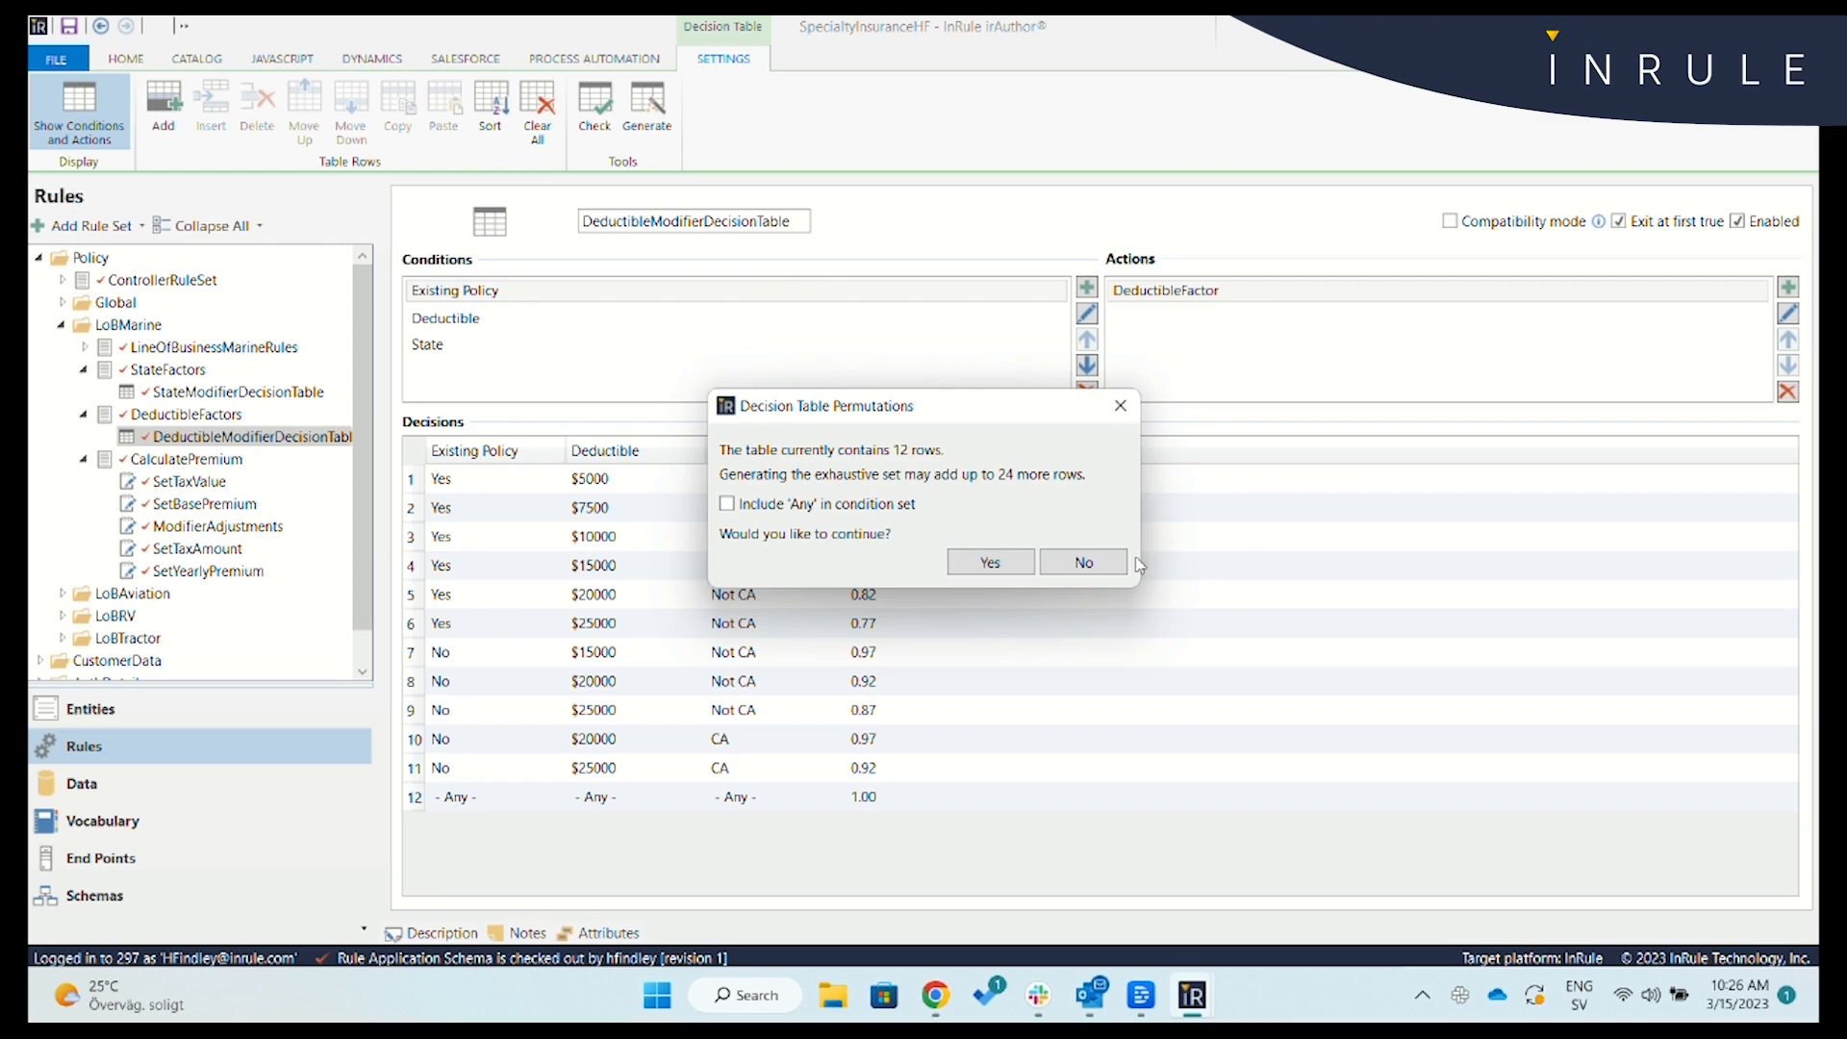
pyautogui.click(1132, 412)
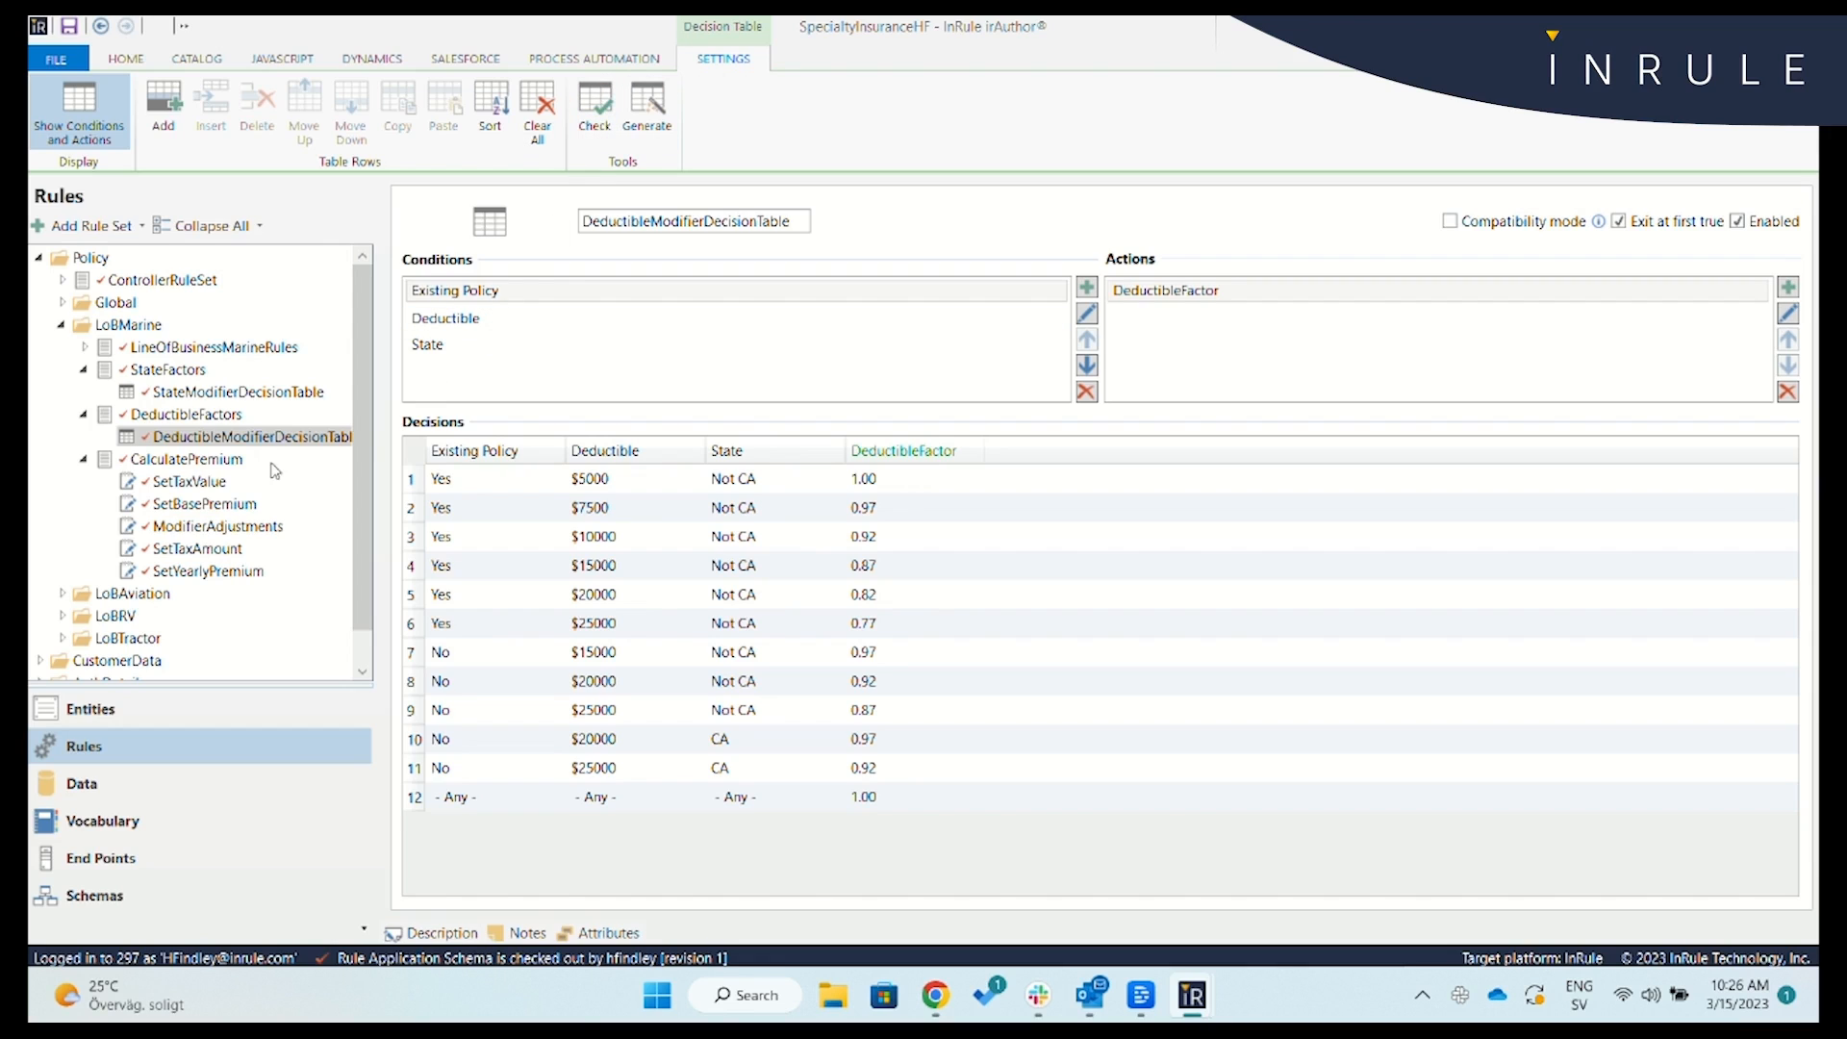
# Review the SetTaxValue rule's table lookup in the Expression Editor and browse the available functions.
pyautogui.click(175, 484)
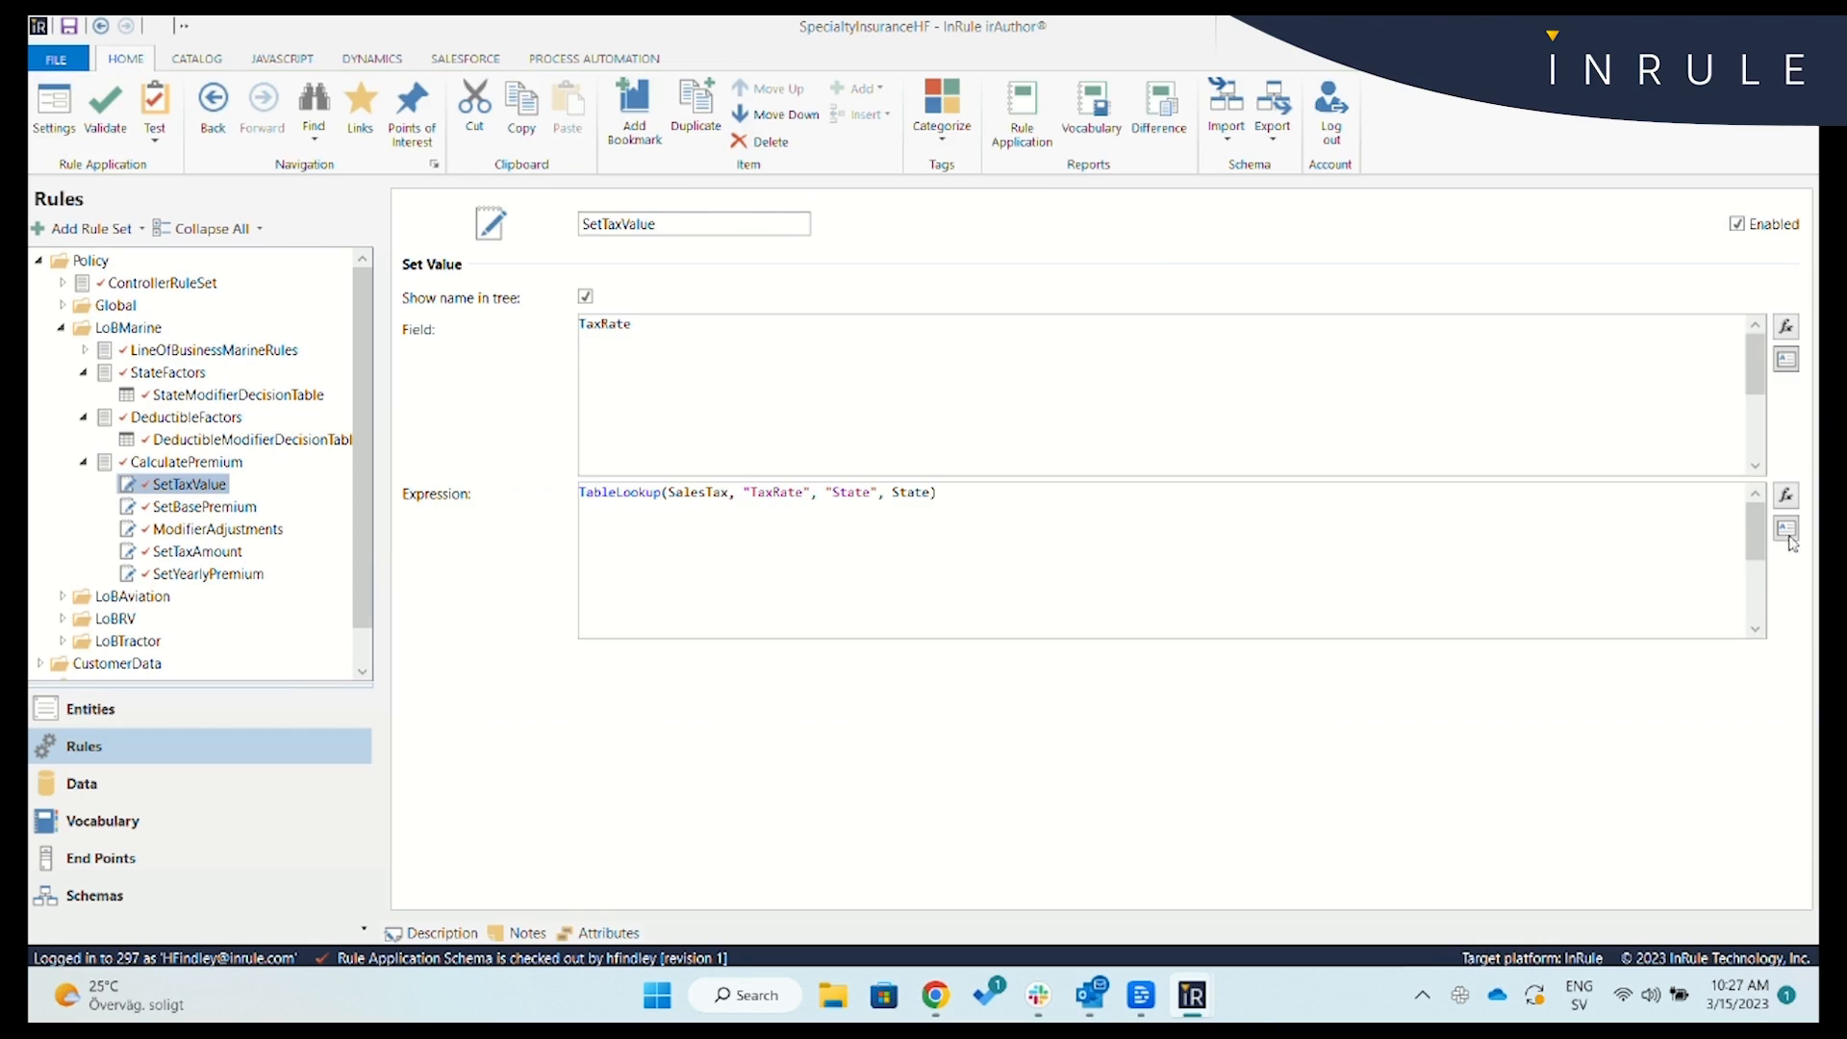
pyautogui.click(1785, 496)
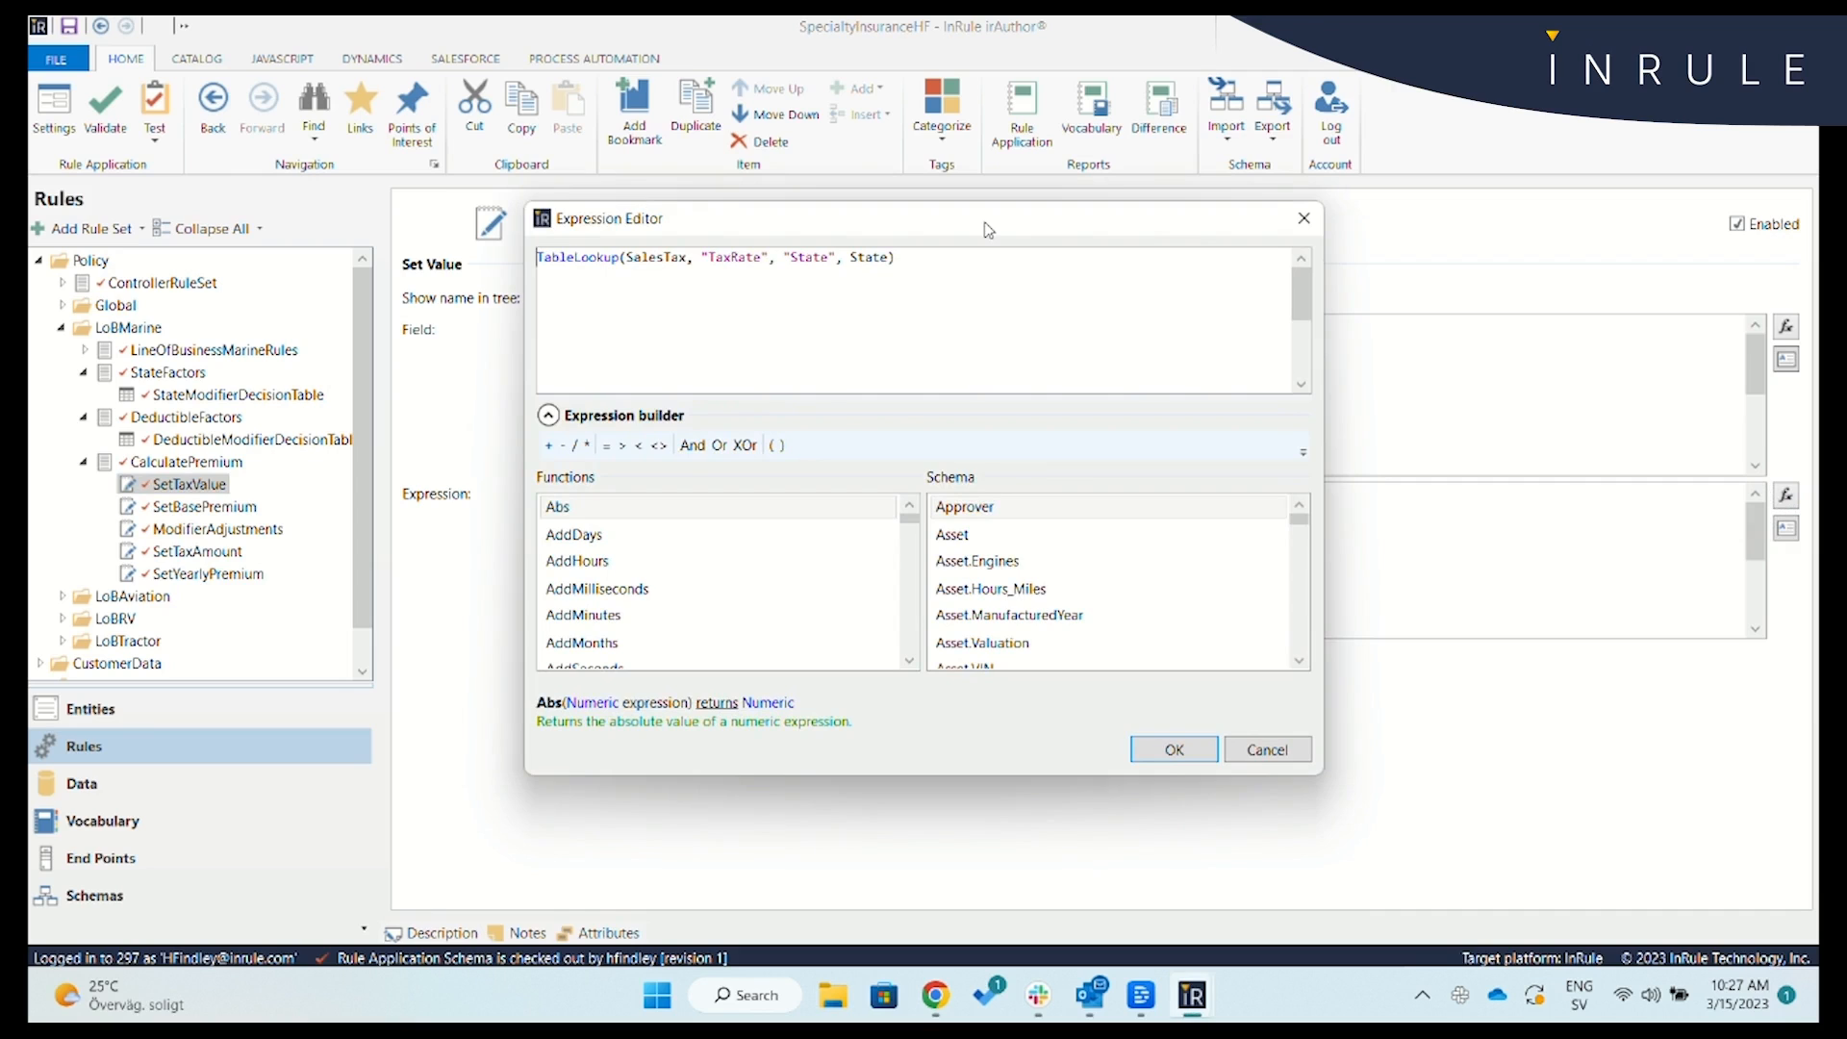
pyautogui.click(909, 661)
pyautogui.click(909, 661)
pyautogui.moveTo(909, 661); pyautogui.dragTo(909, 661)
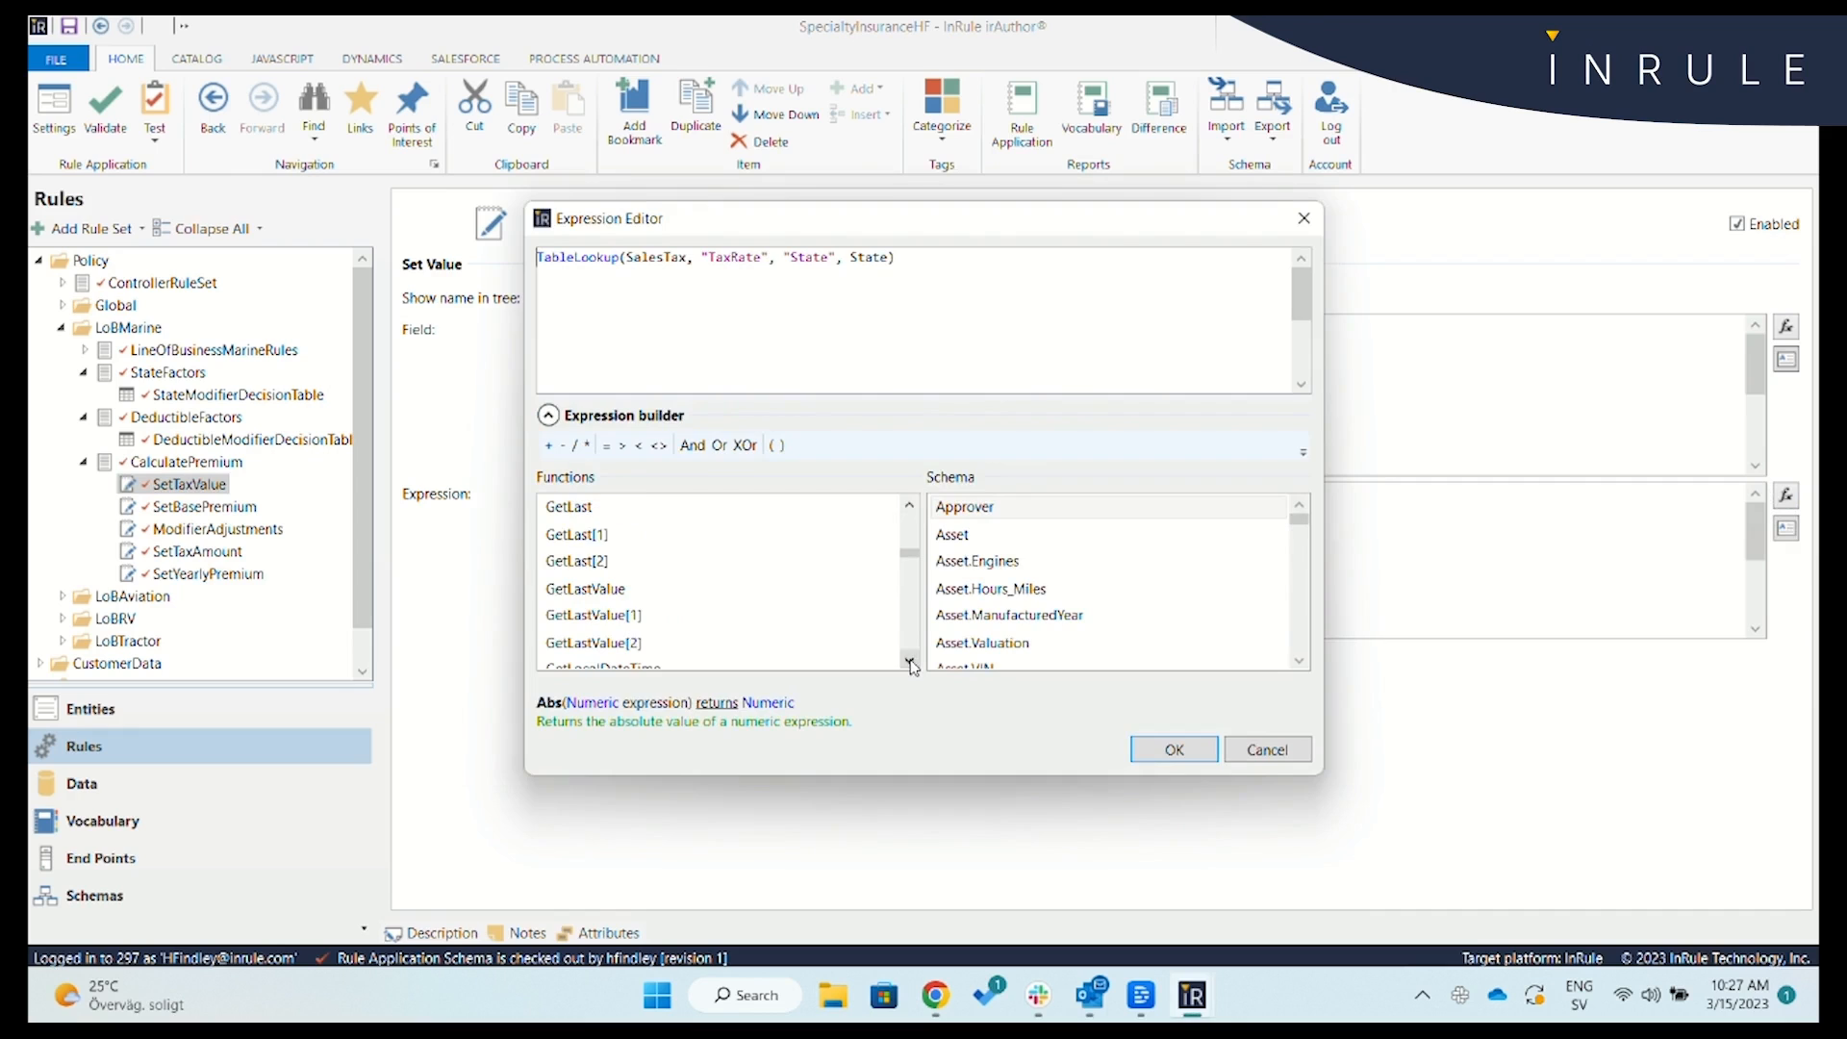
pyautogui.click(1174, 749)
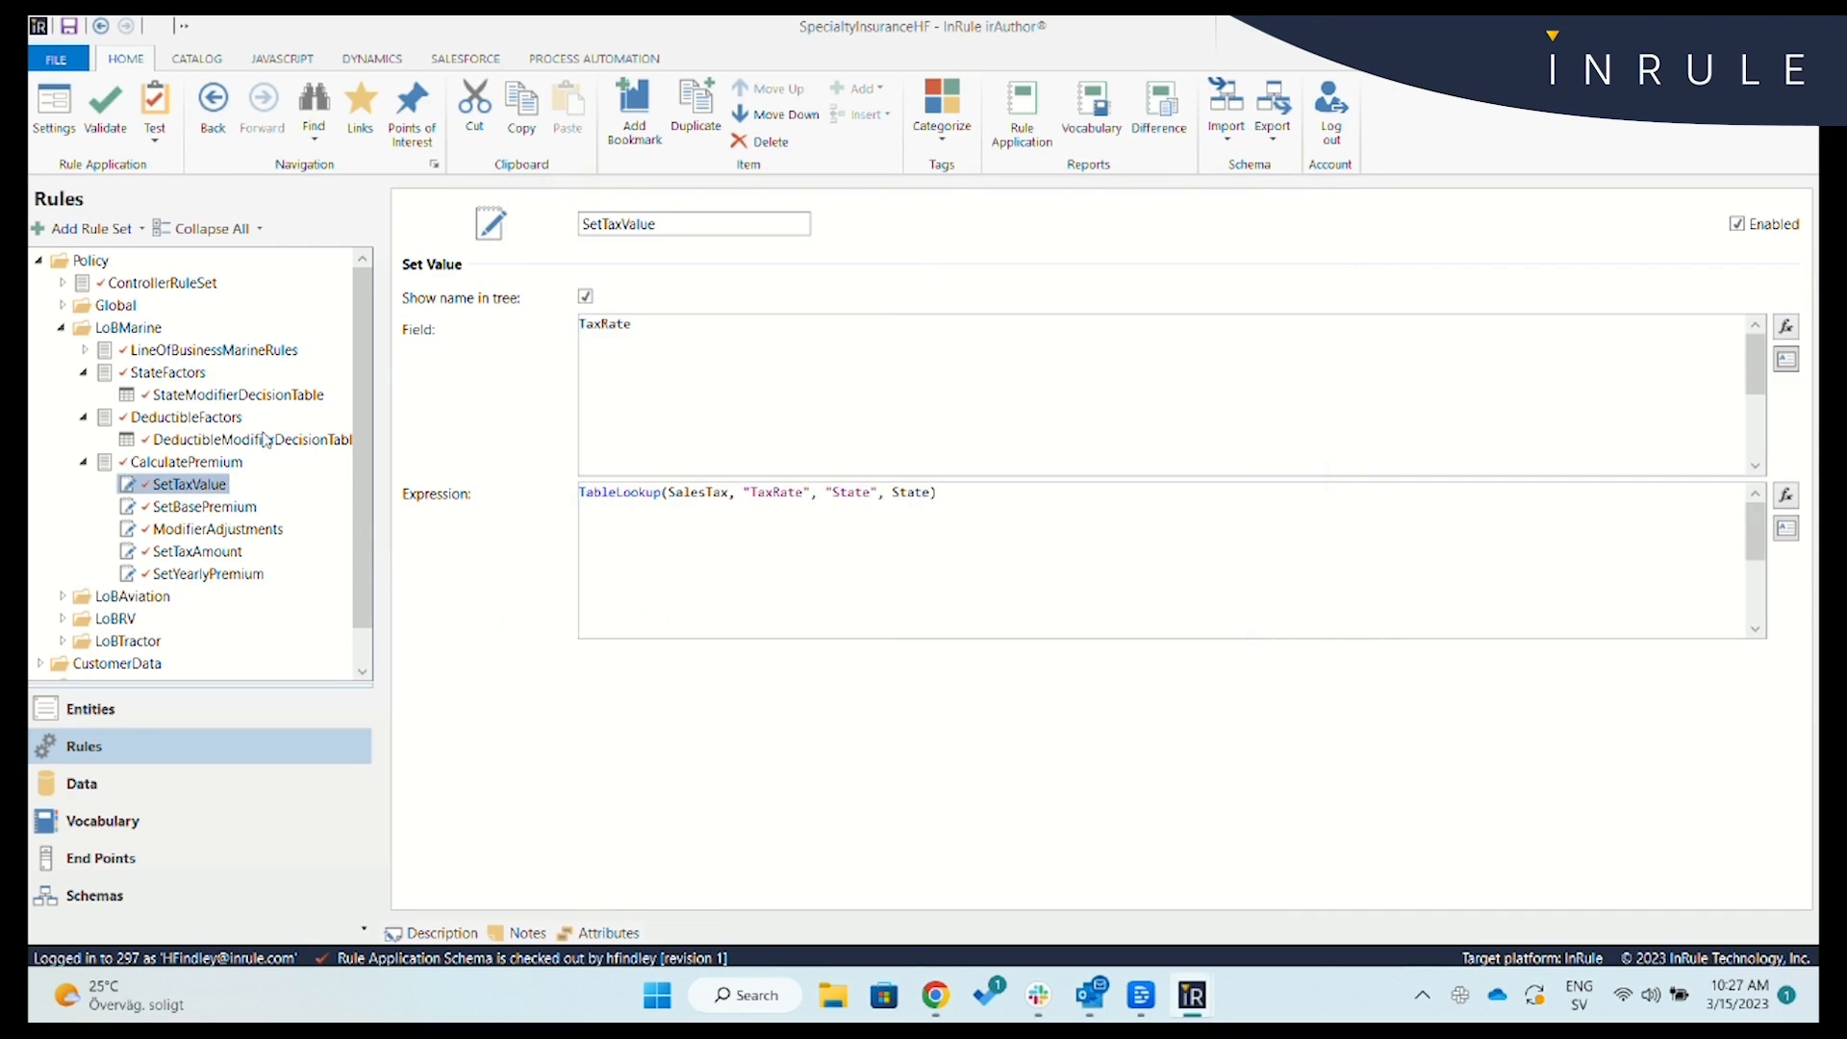
# Add a language rule to the StateFactors rule set and name it HurricaneRule.
pyautogui.rightClick(181, 379)
pyautogui.moveTo(327, 390)
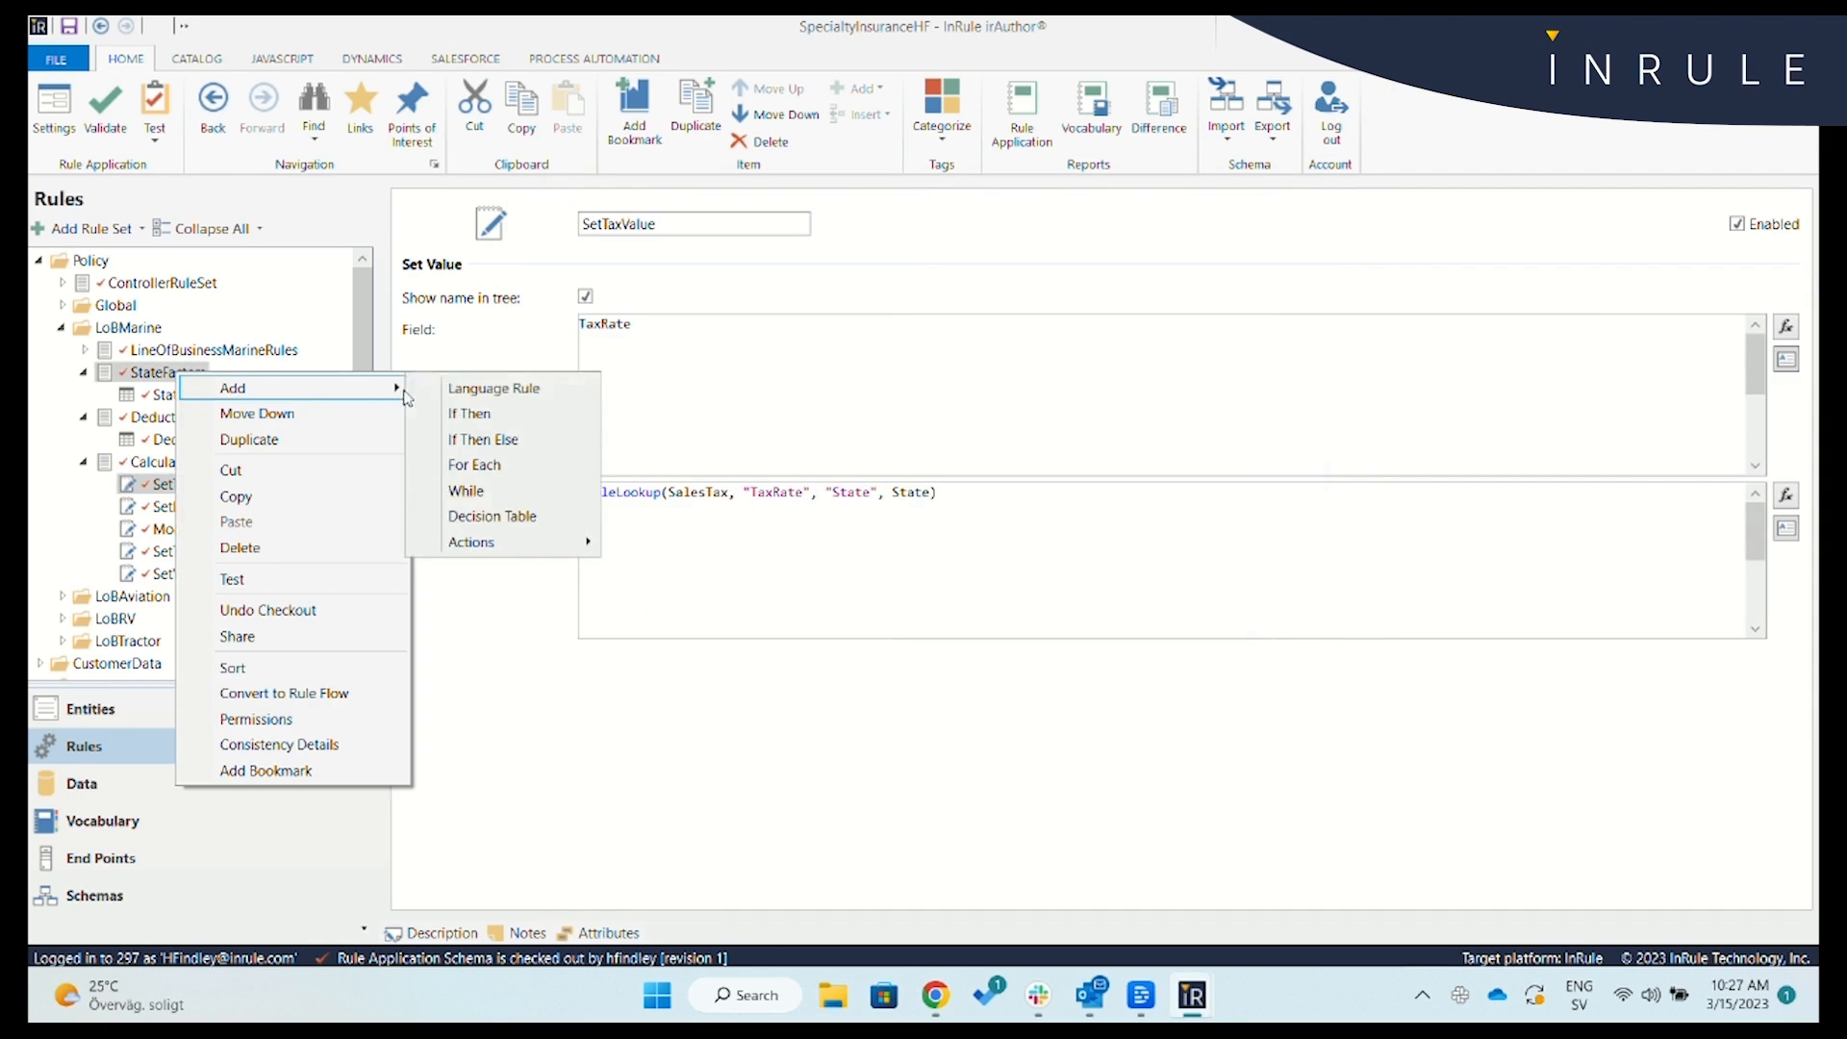
pyautogui.click(445, 389)
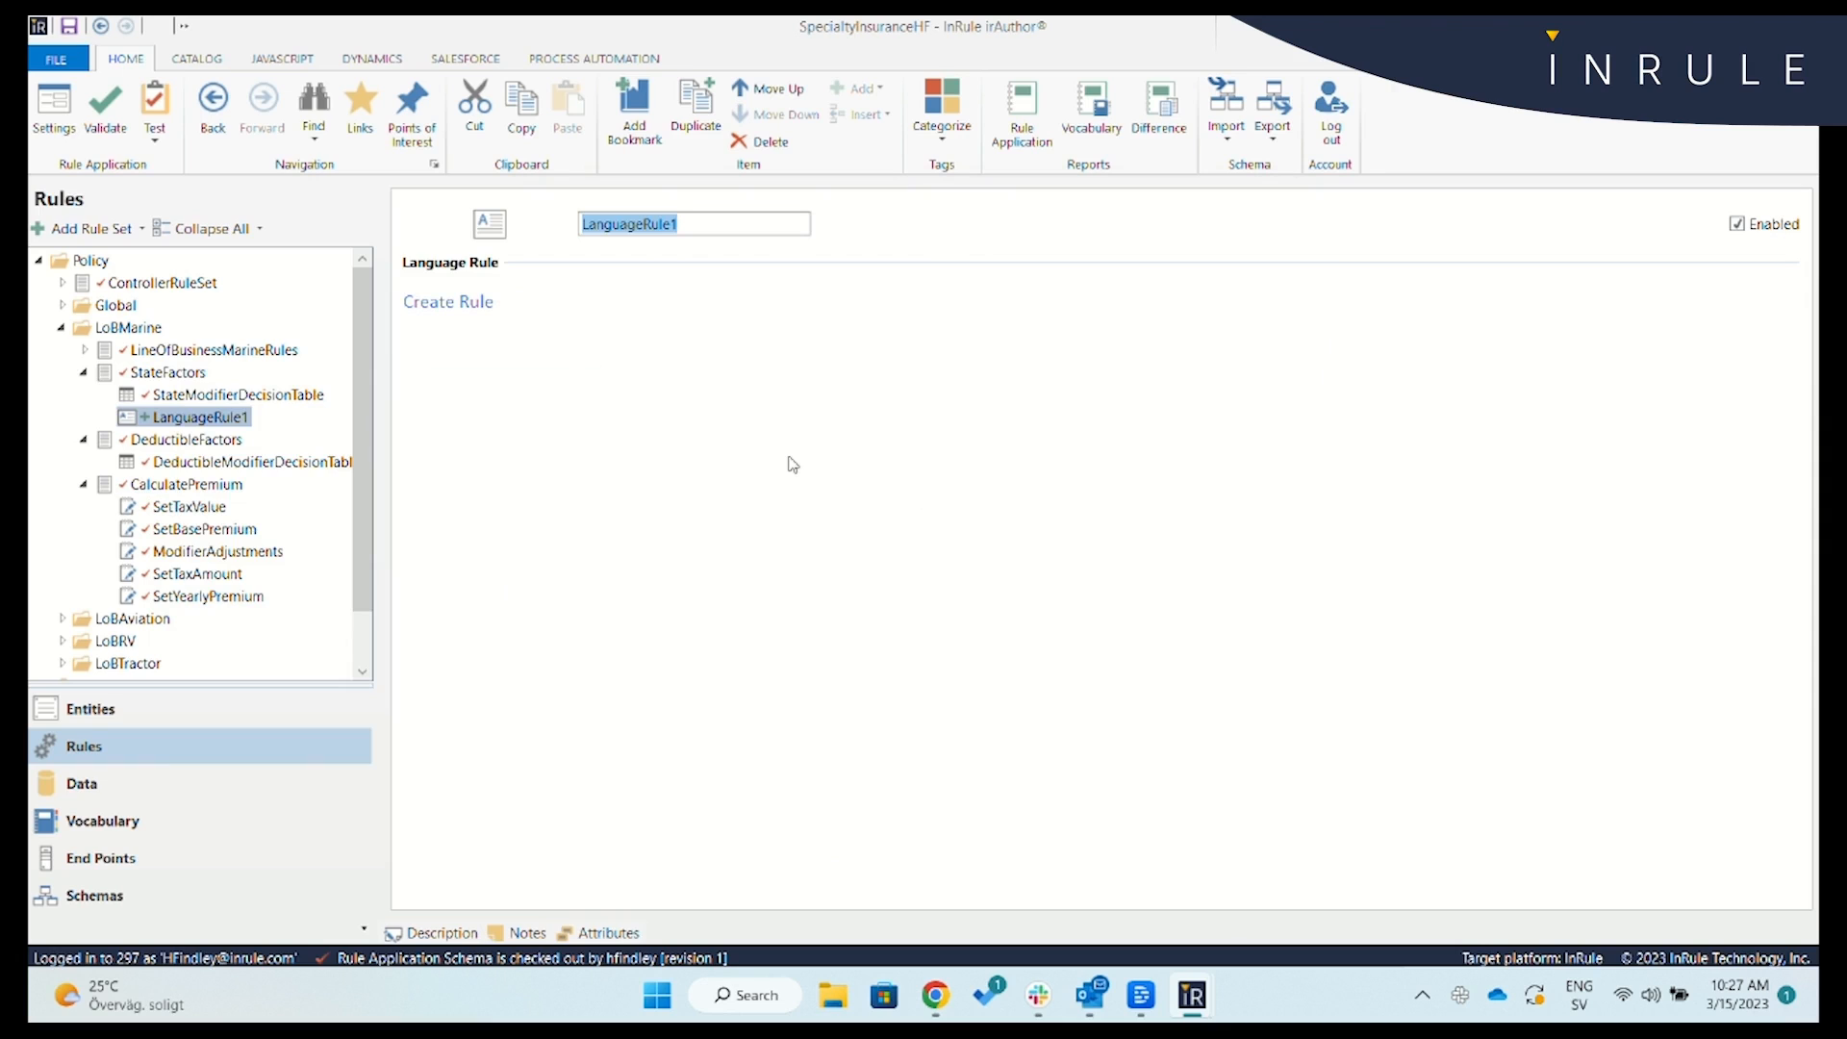
pyautogui.write('Hurricane')
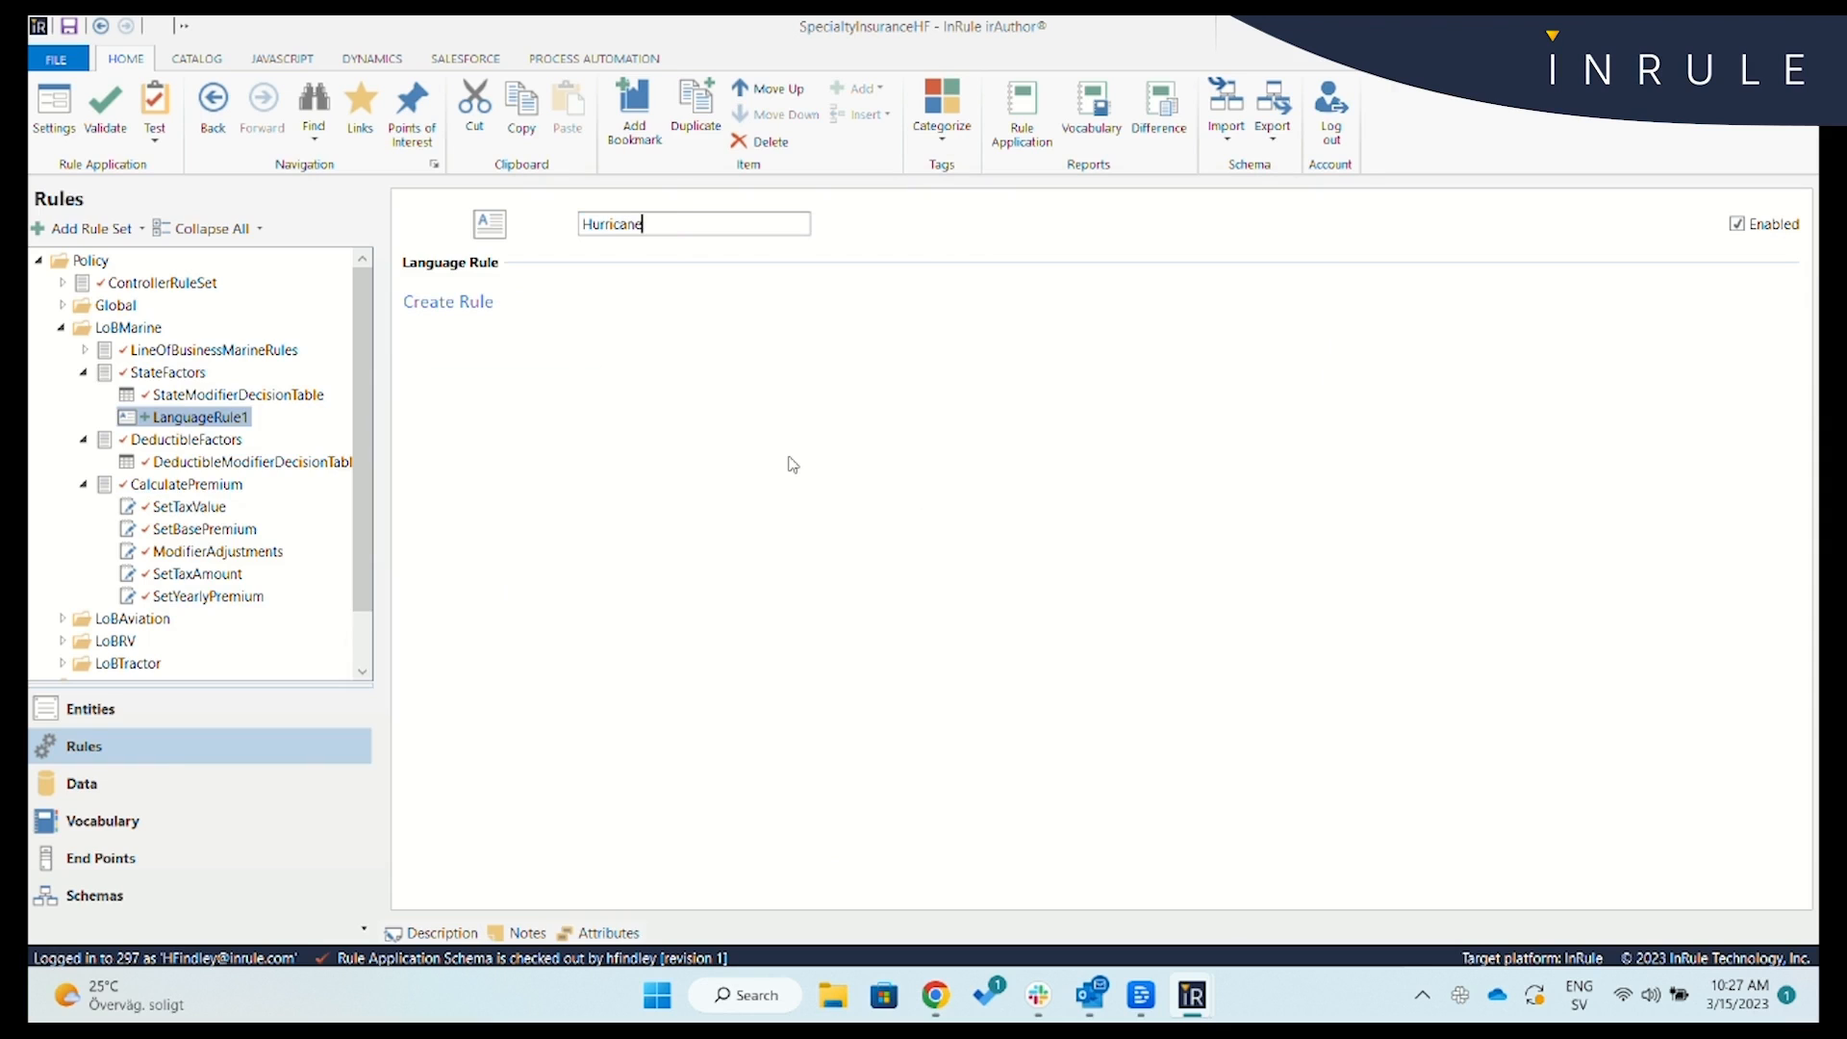
pyautogui.write('Rule')
# Create an If ... Then structure in HurricaneRule with the condition group "all of the following are true".
pyautogui.click(429, 306)
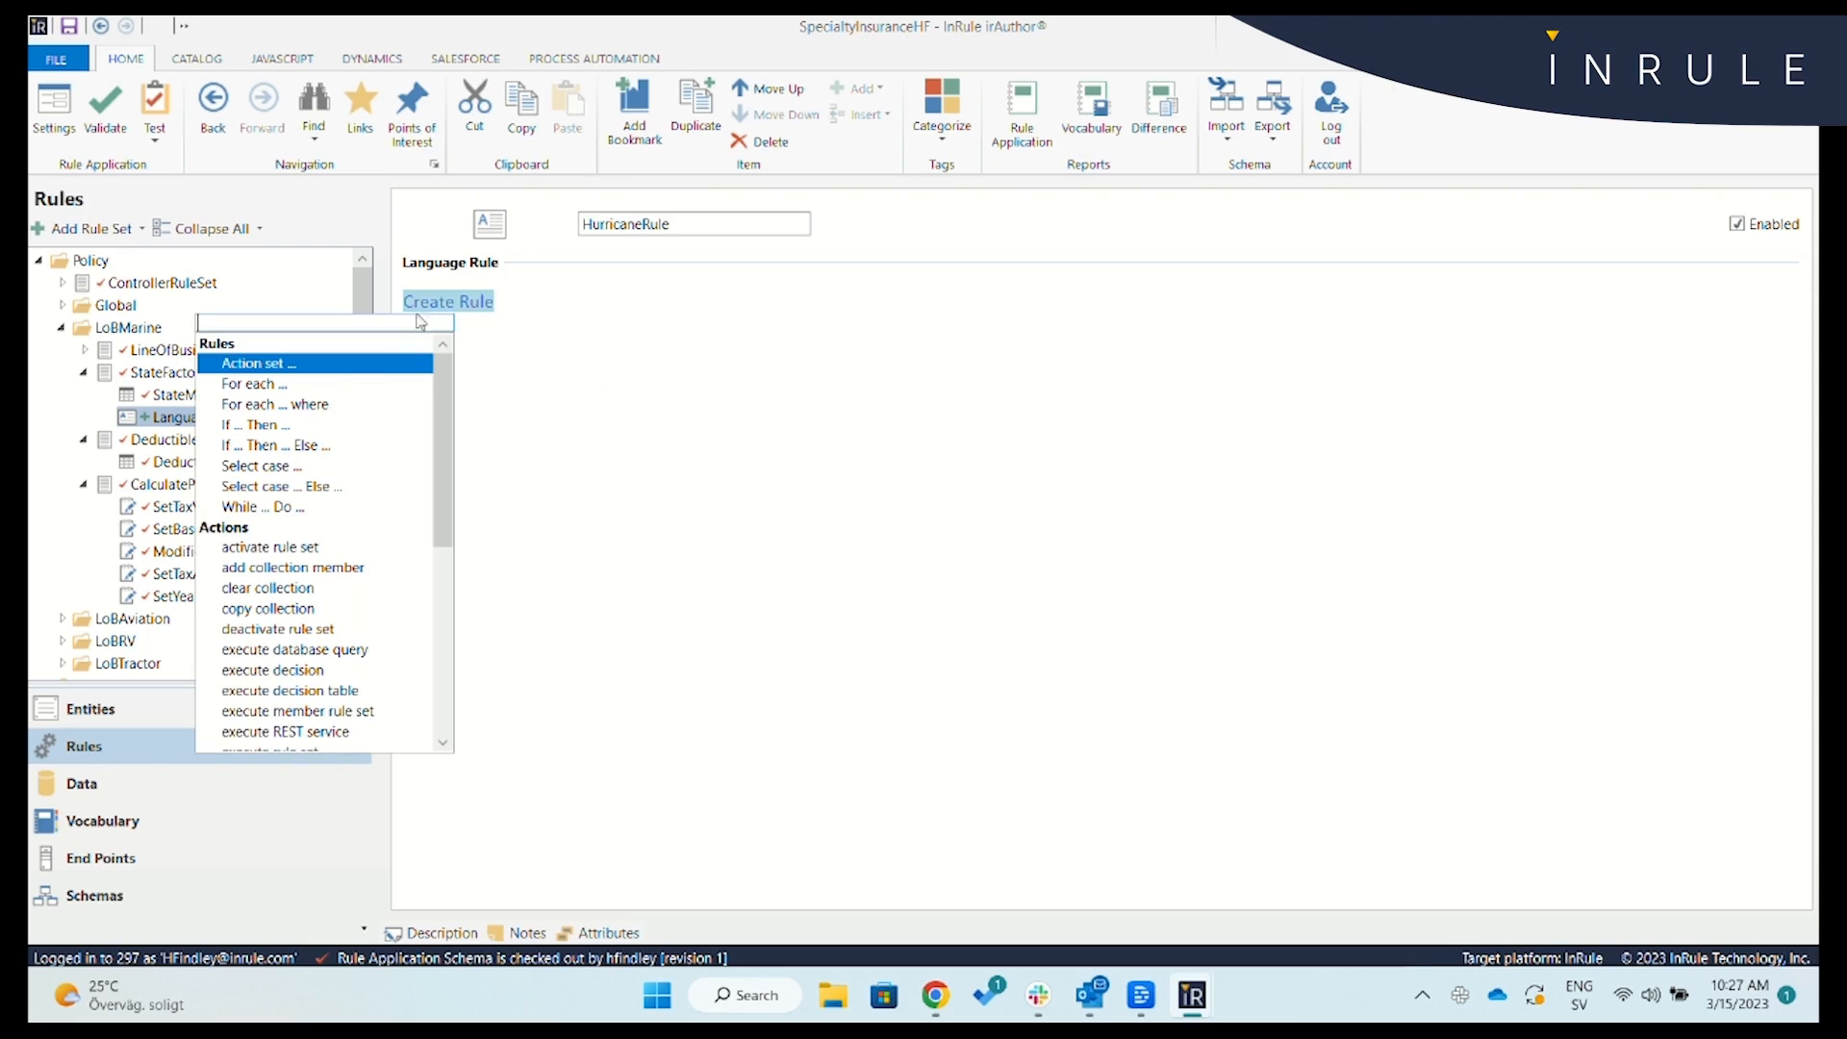
pyautogui.click(268, 426)
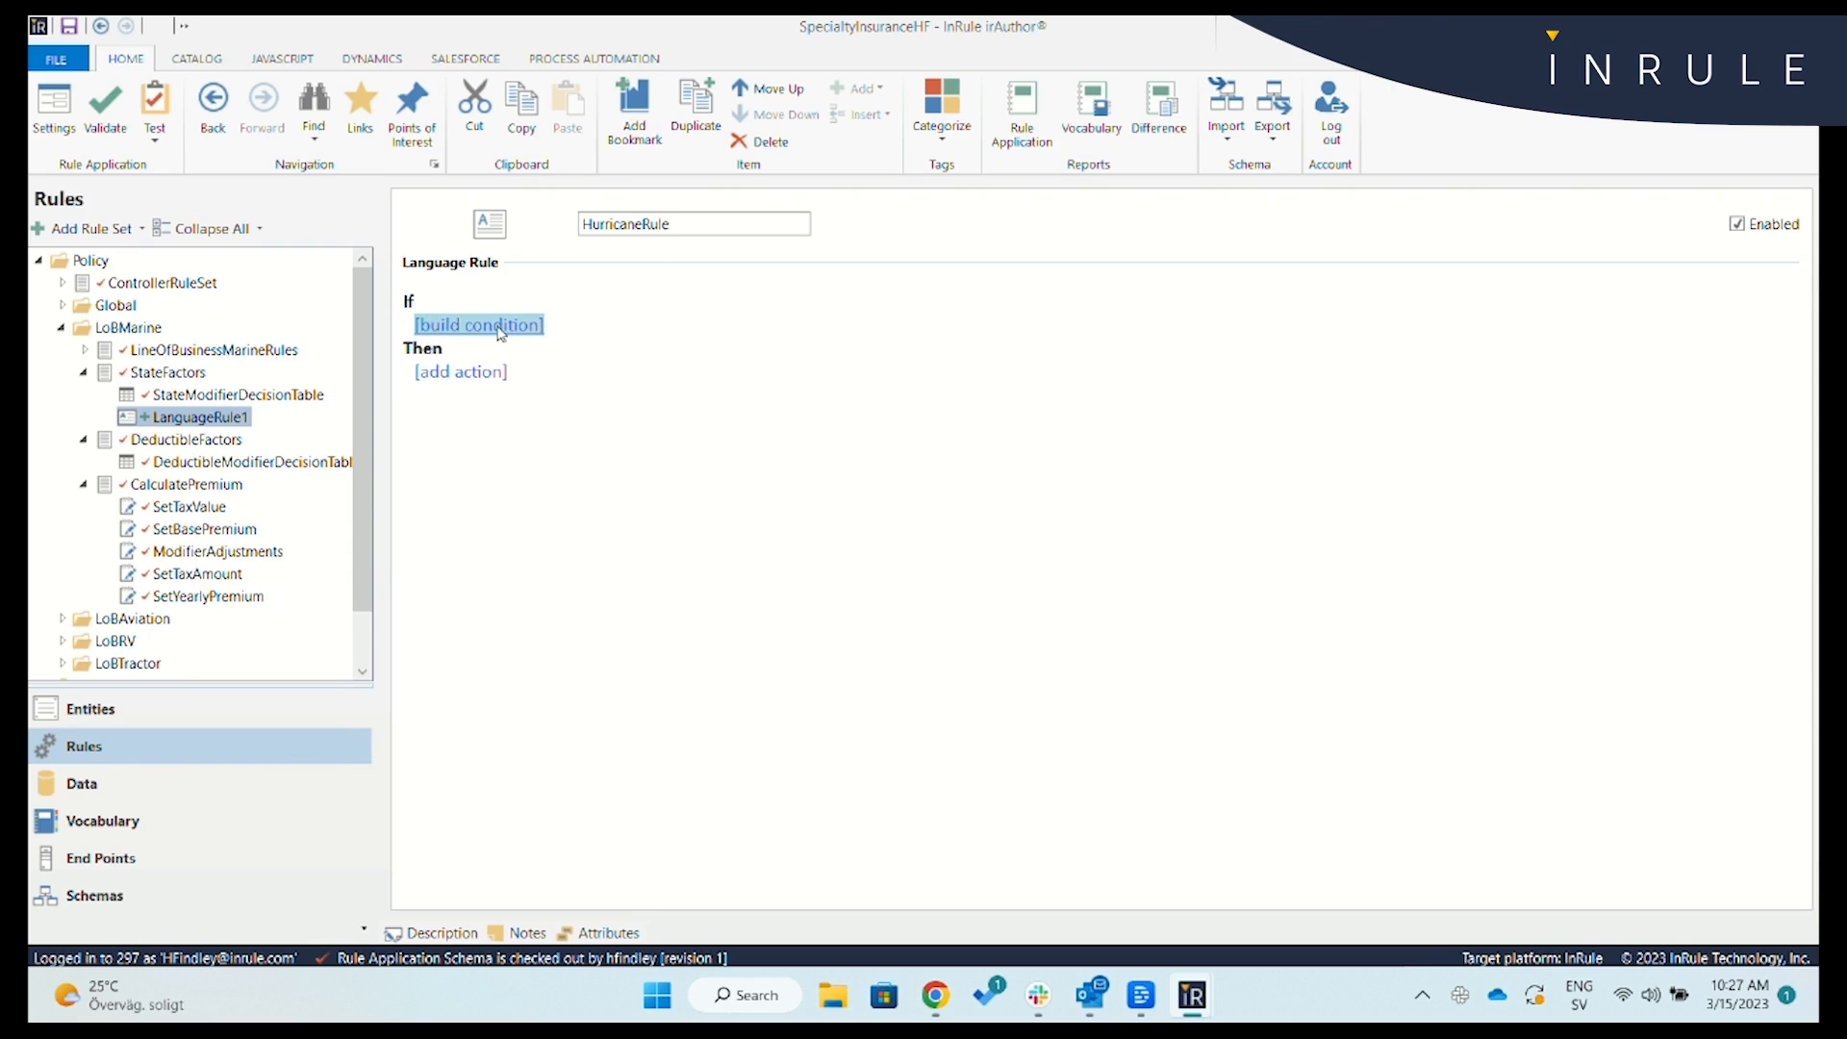
pyautogui.click(501, 328)
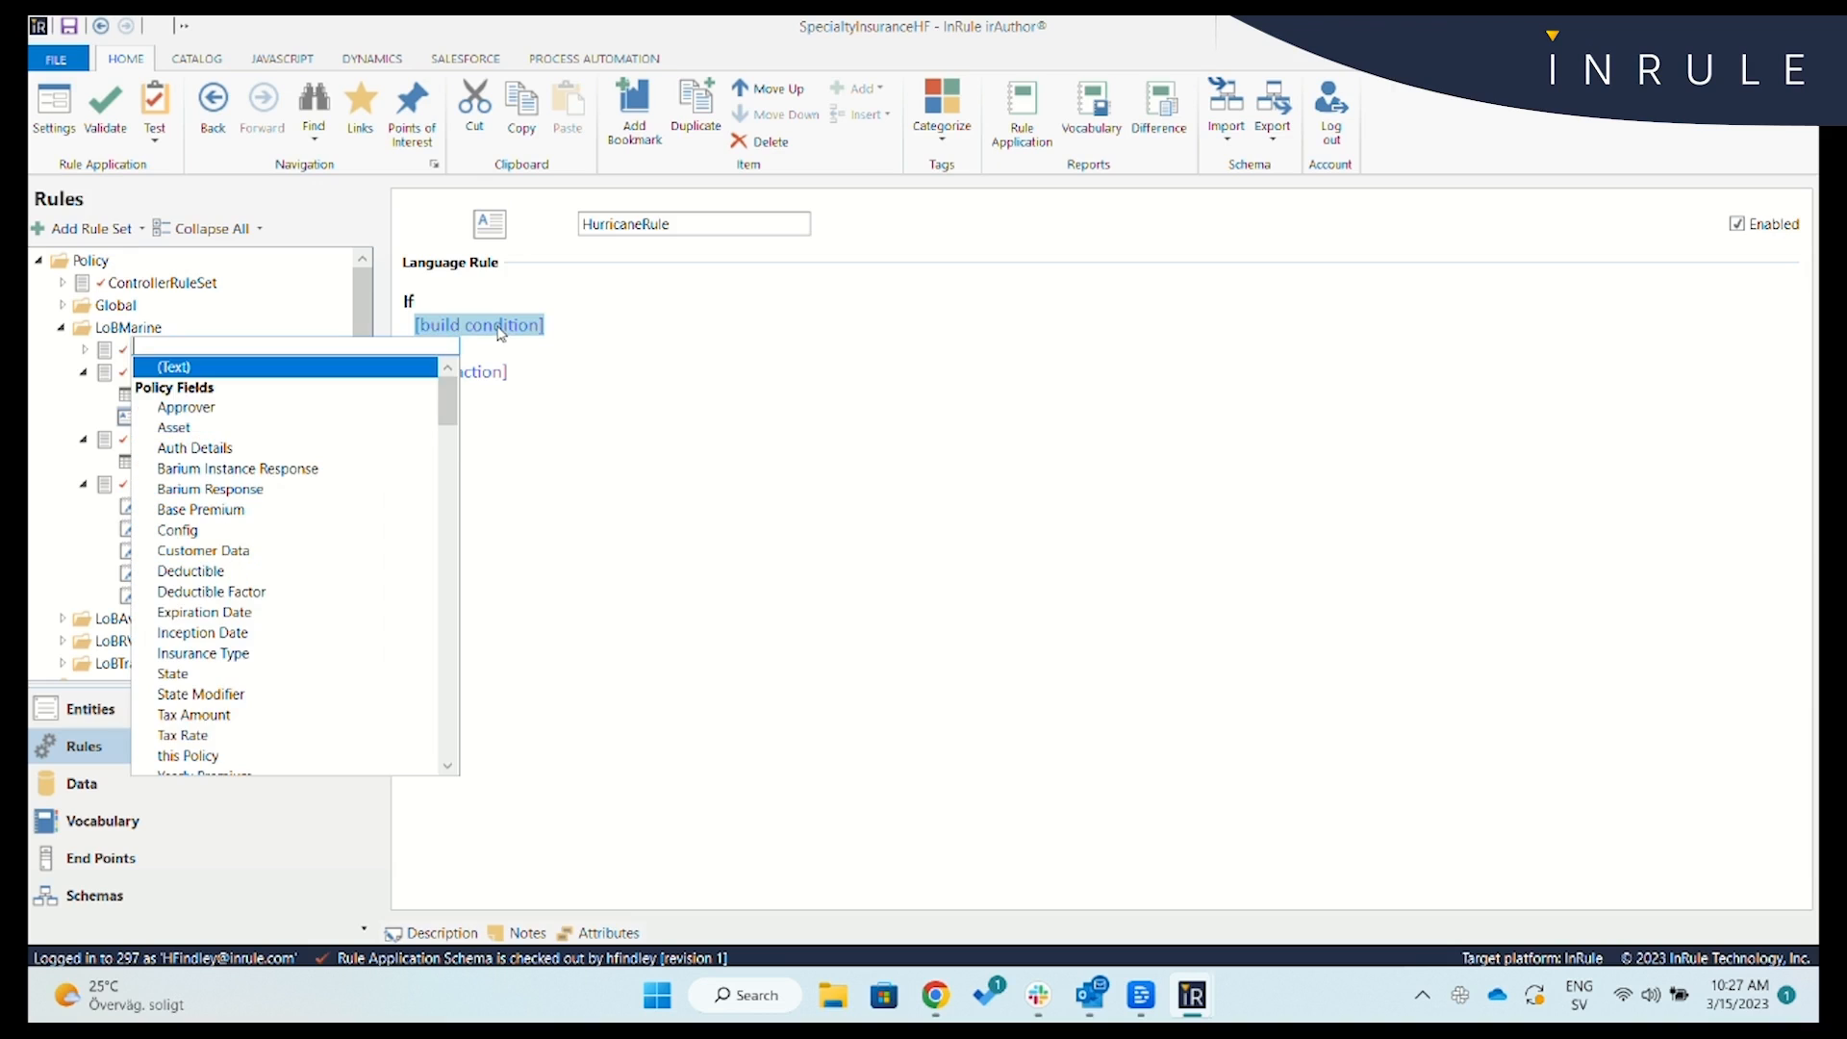
pyautogui.write('sd')
pyautogui.press('BackSpace')
pyautogui.press('BackSpace')
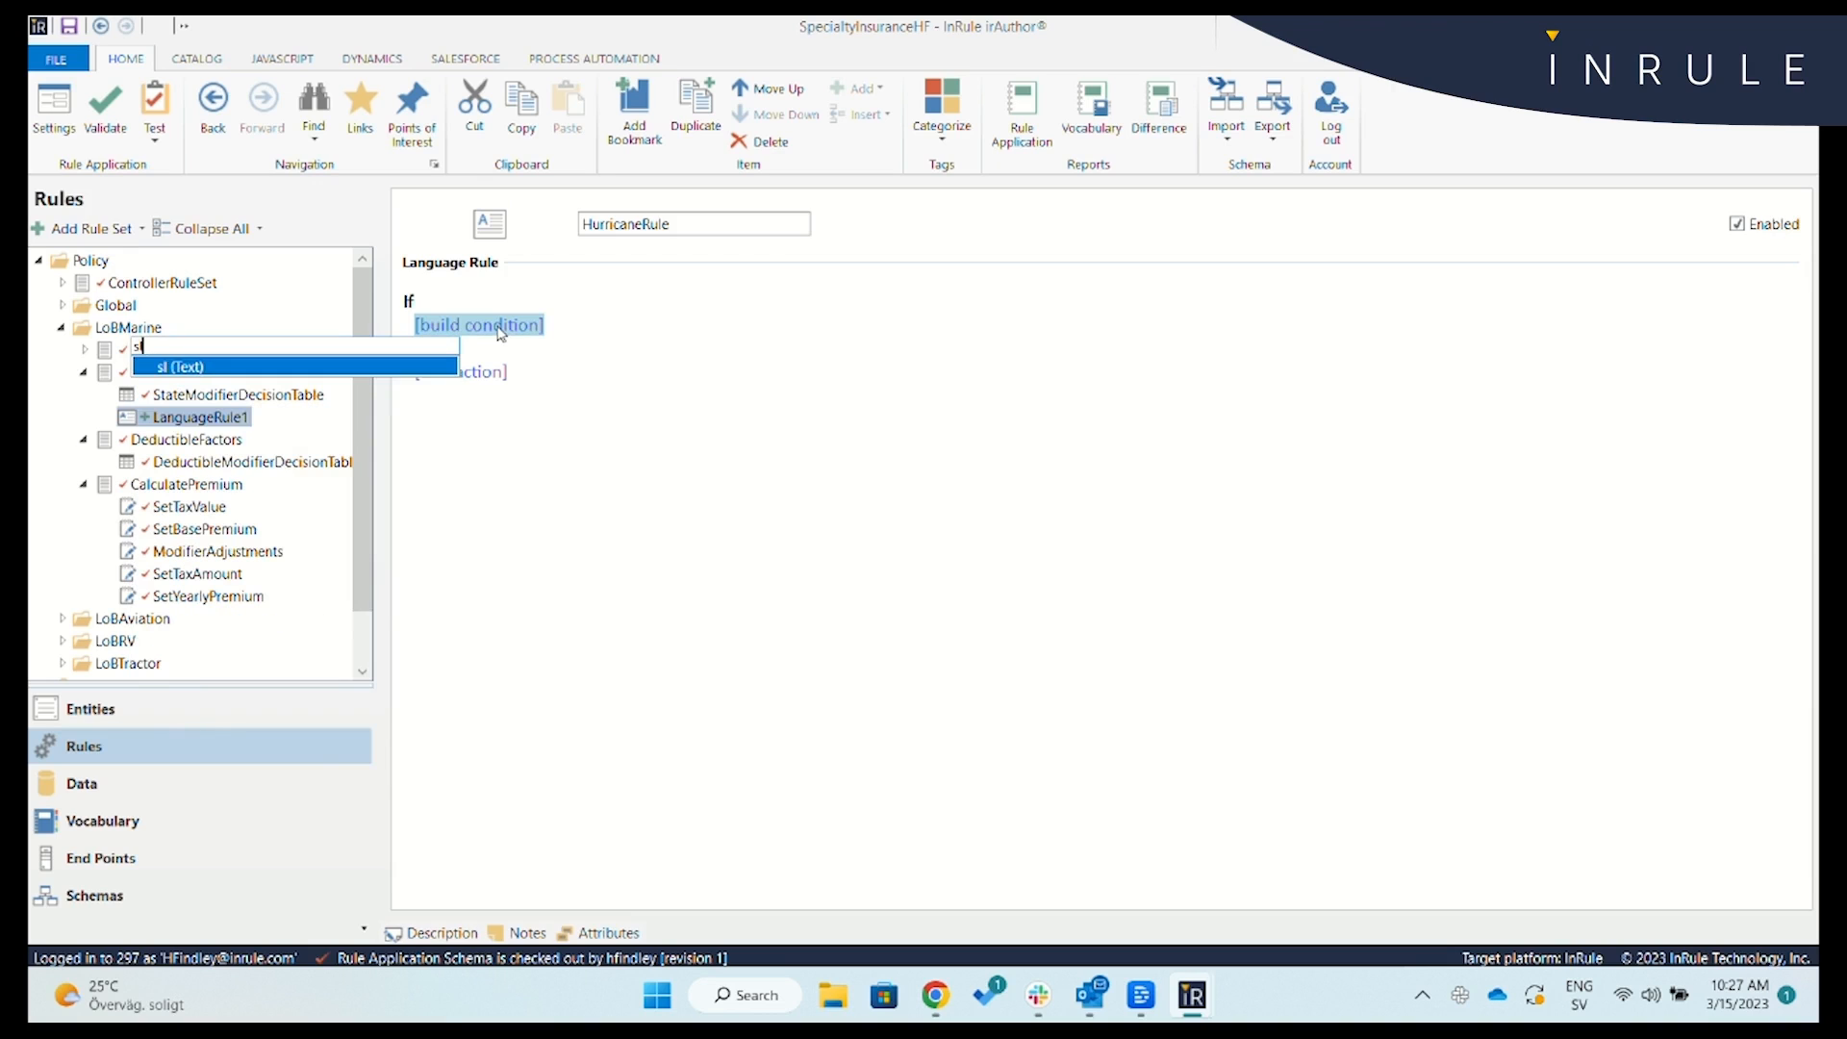
pyautogui.write('all')
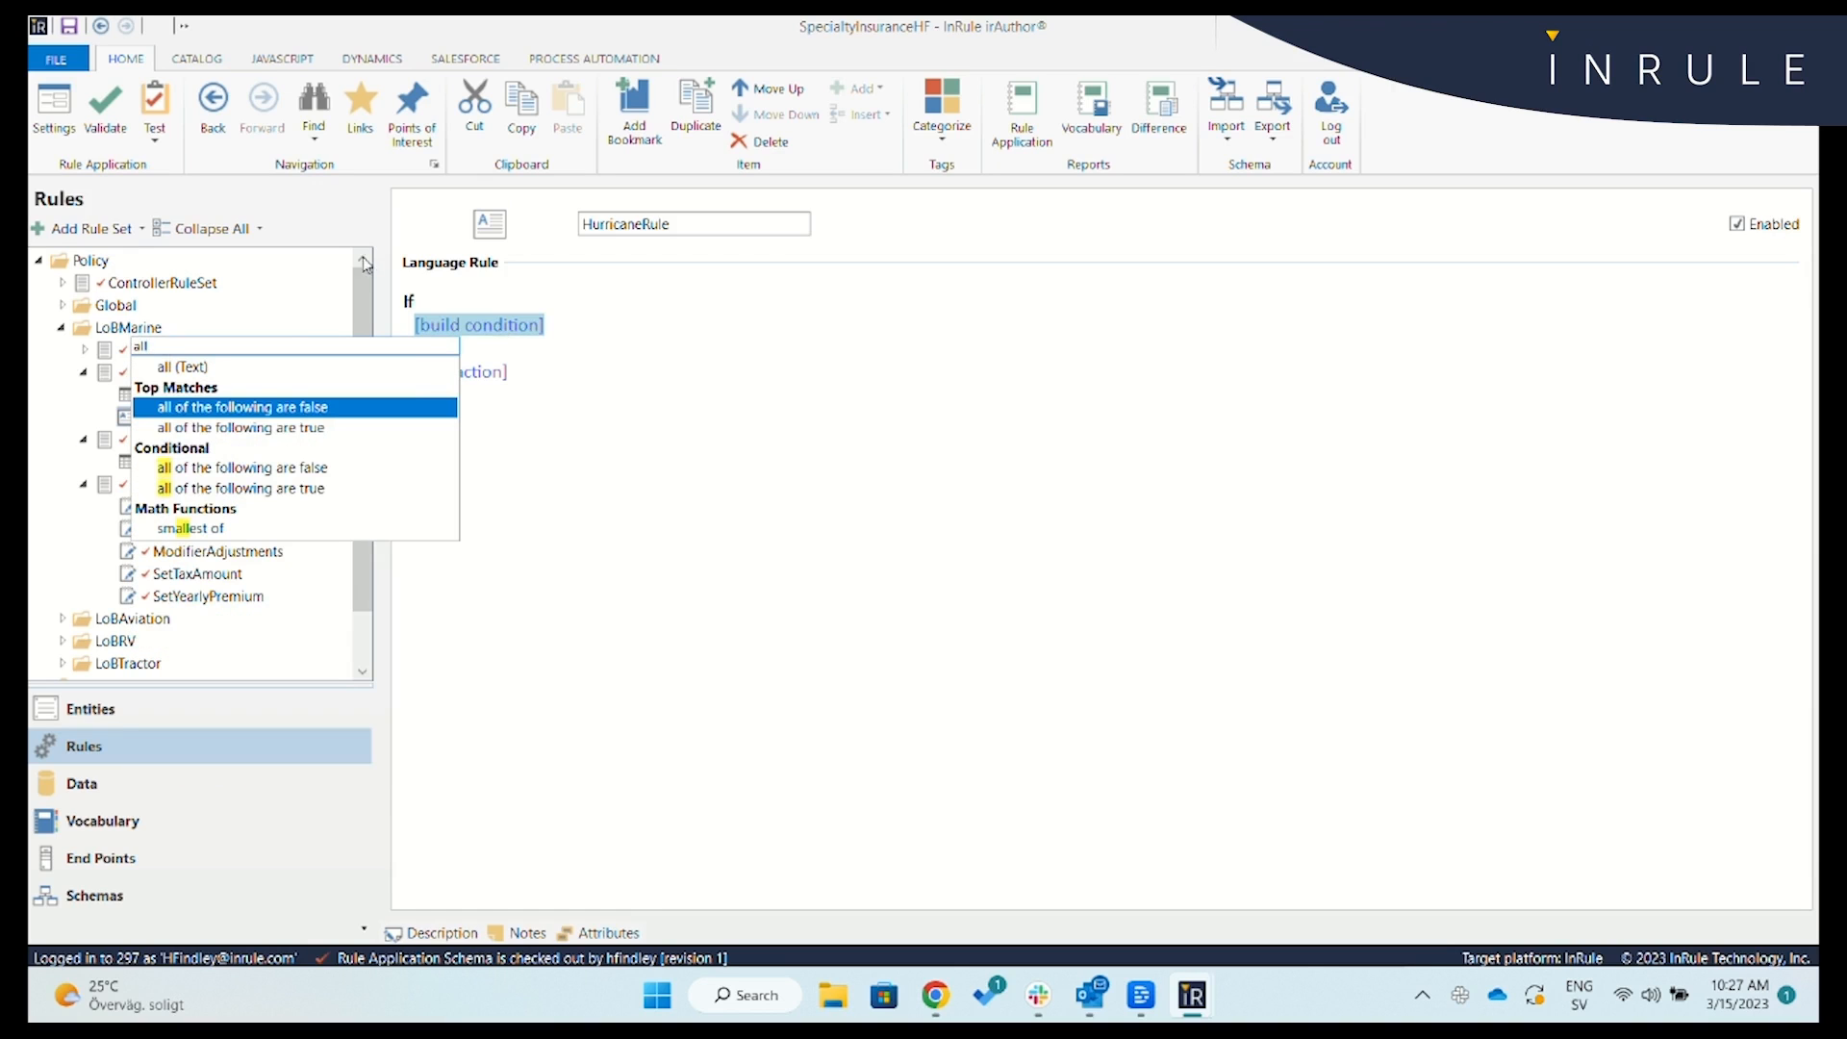
pyautogui.click(288, 430)
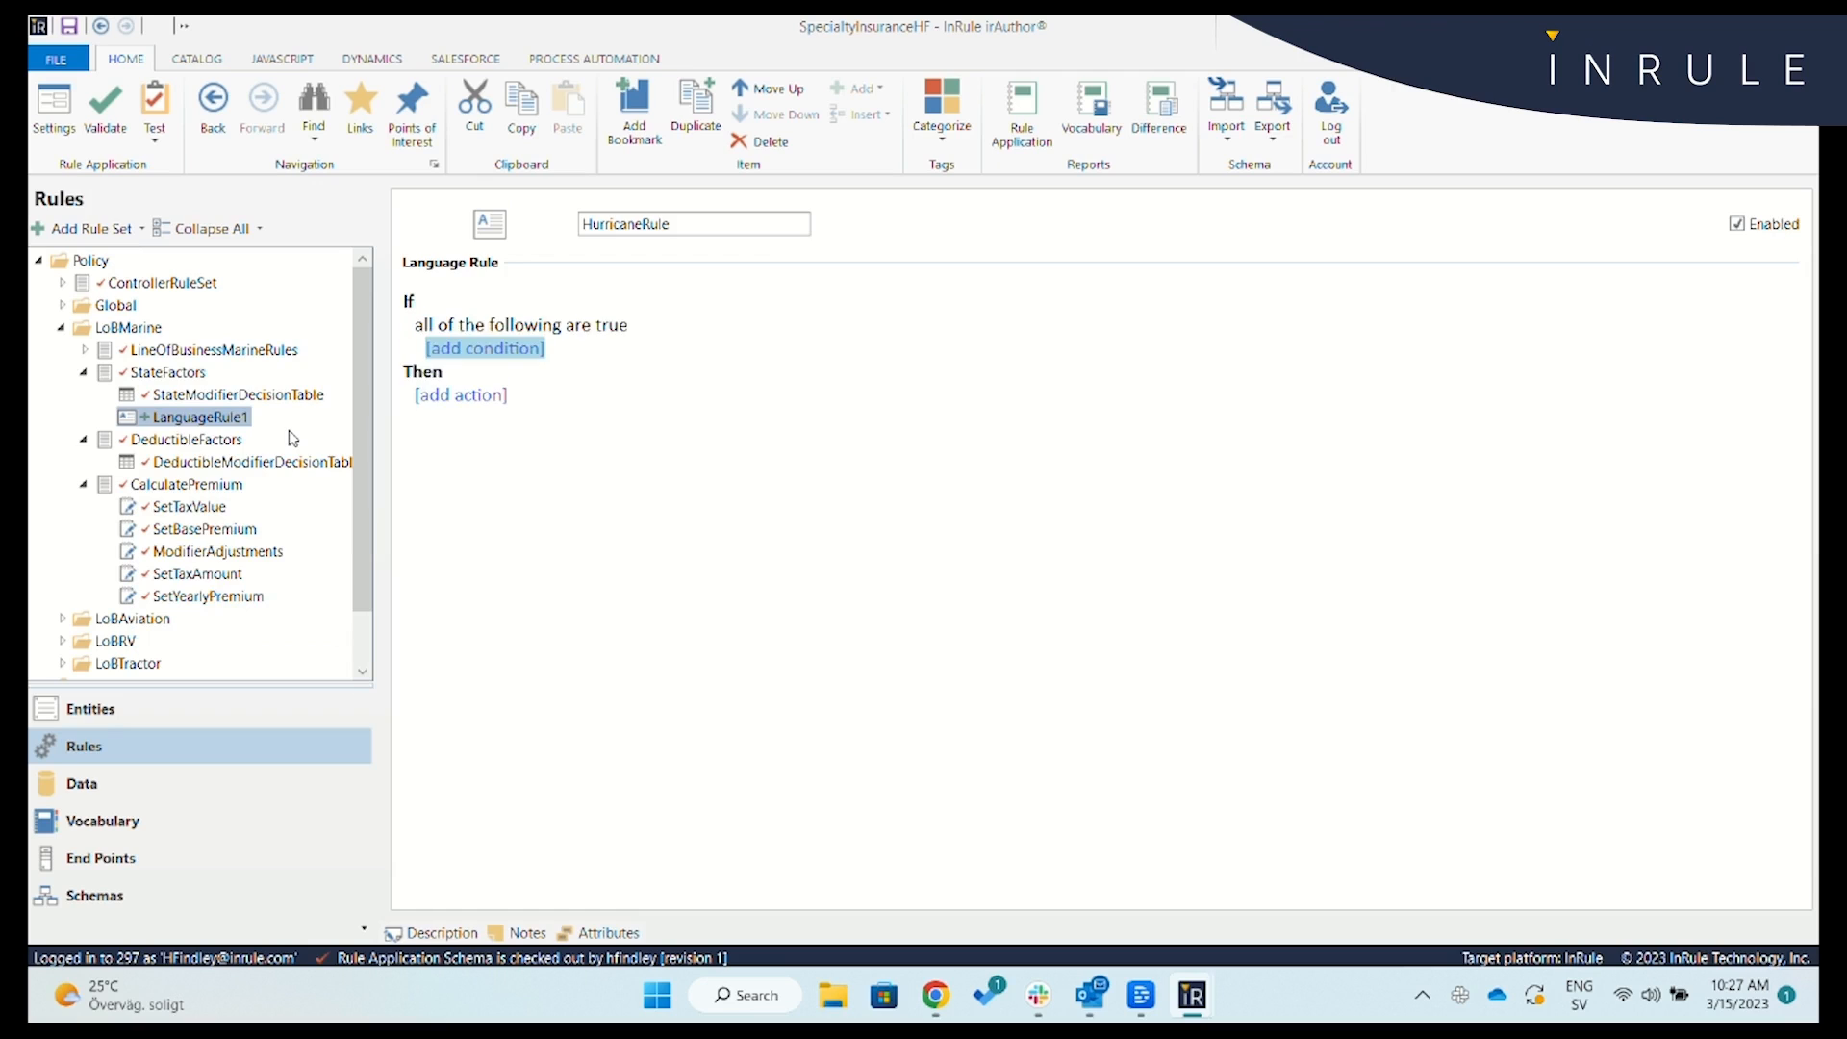
# Add a condition to HurricaneRule that State has a value of "Florida".
pyautogui.click(507, 351)
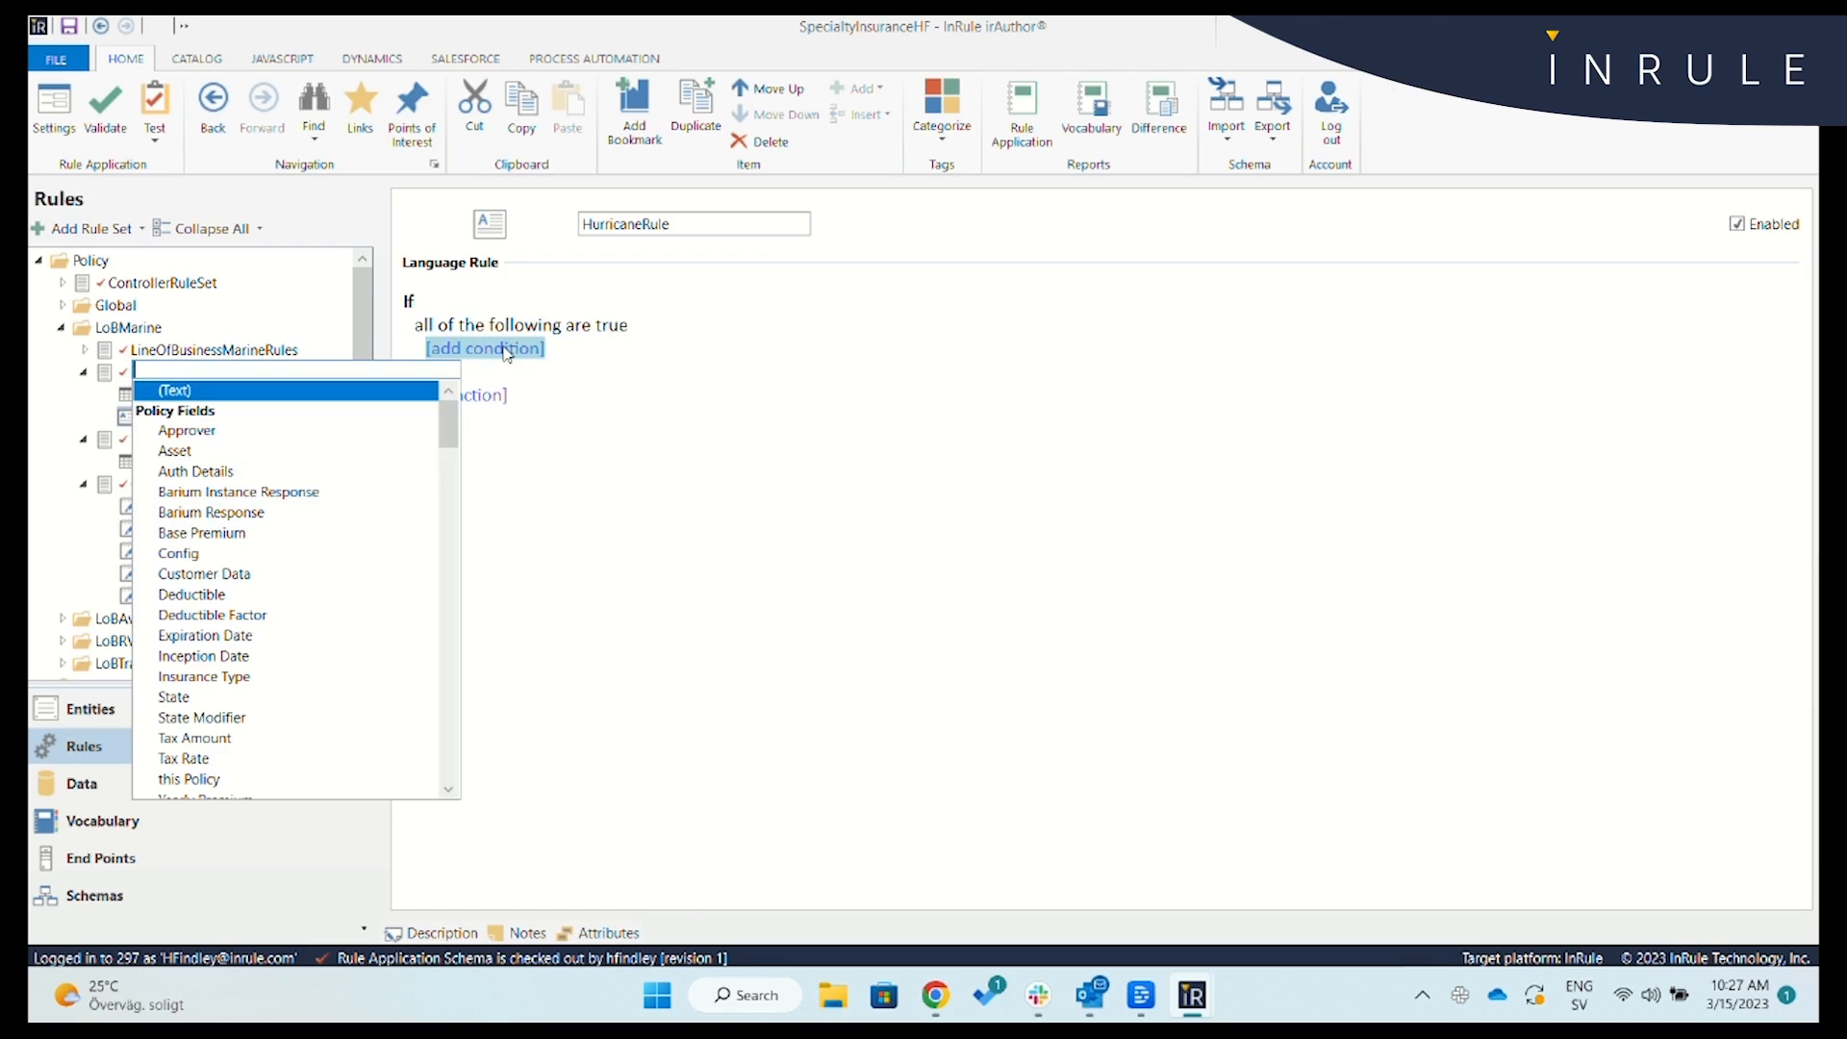
pyautogui.scroll(-2, 236, 614)
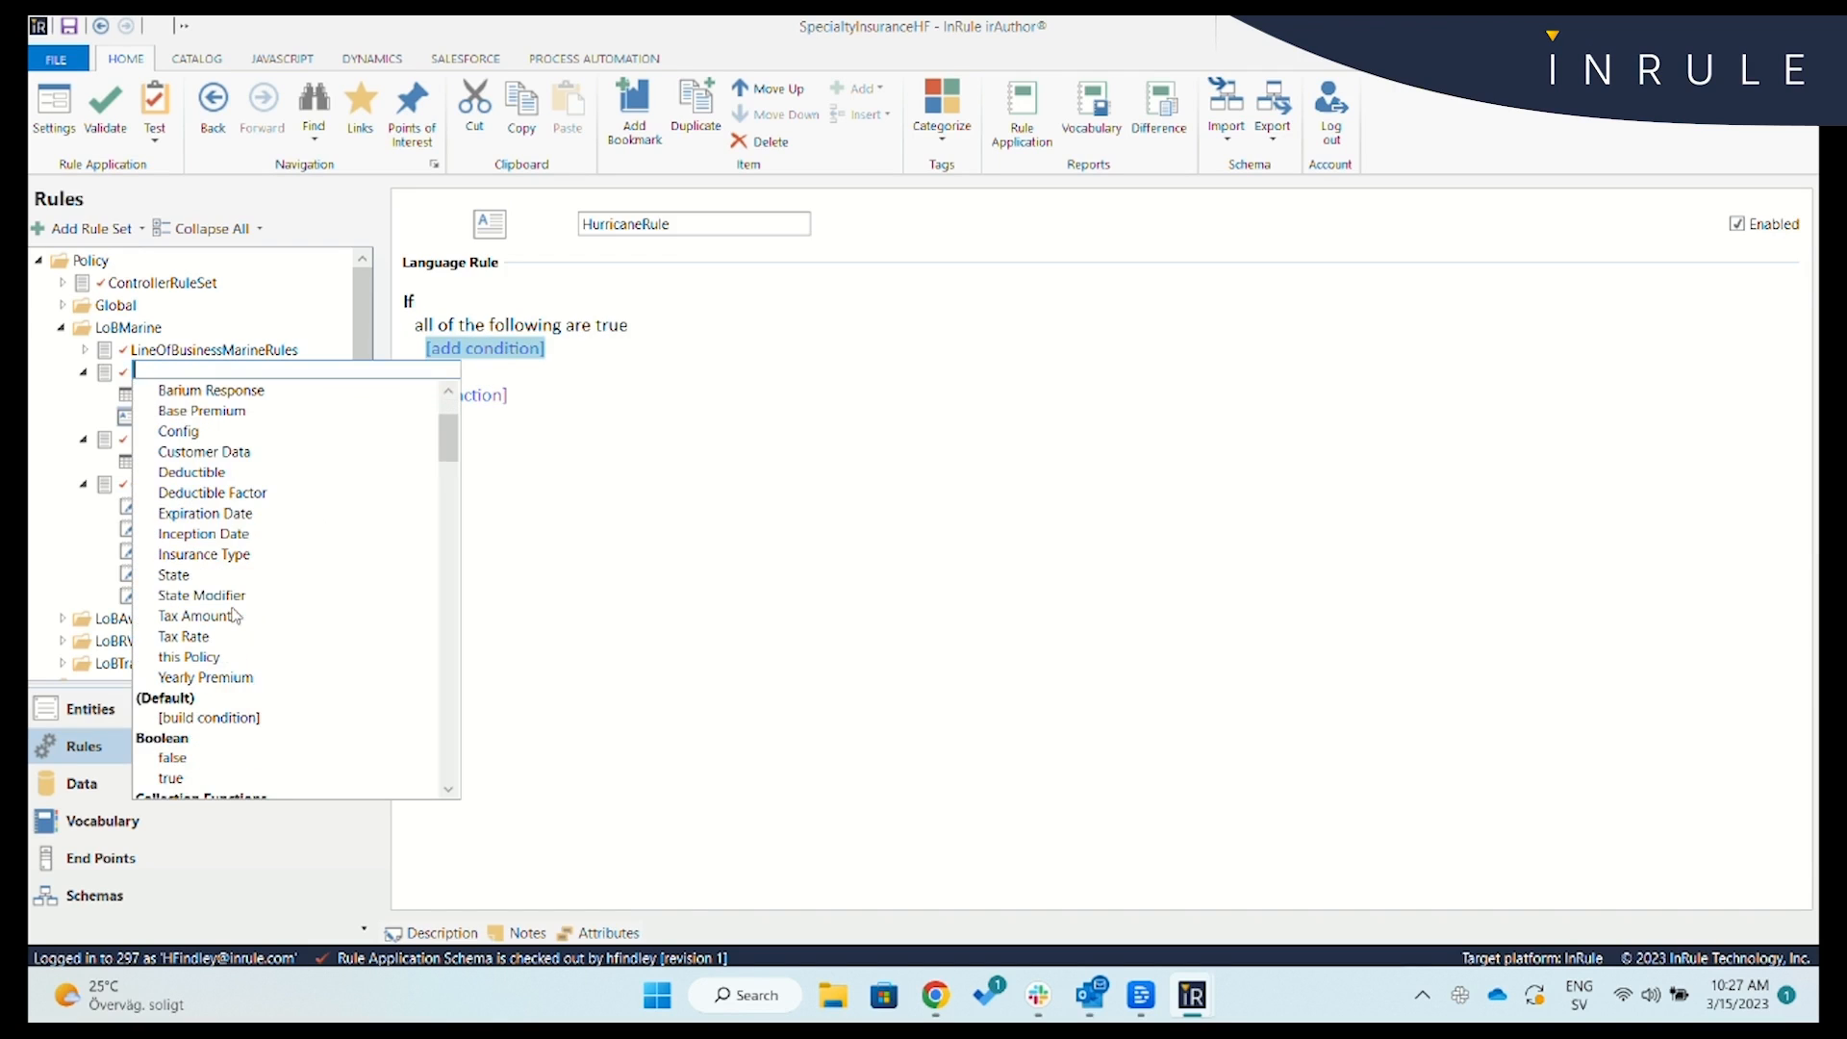
pyautogui.click(179, 583)
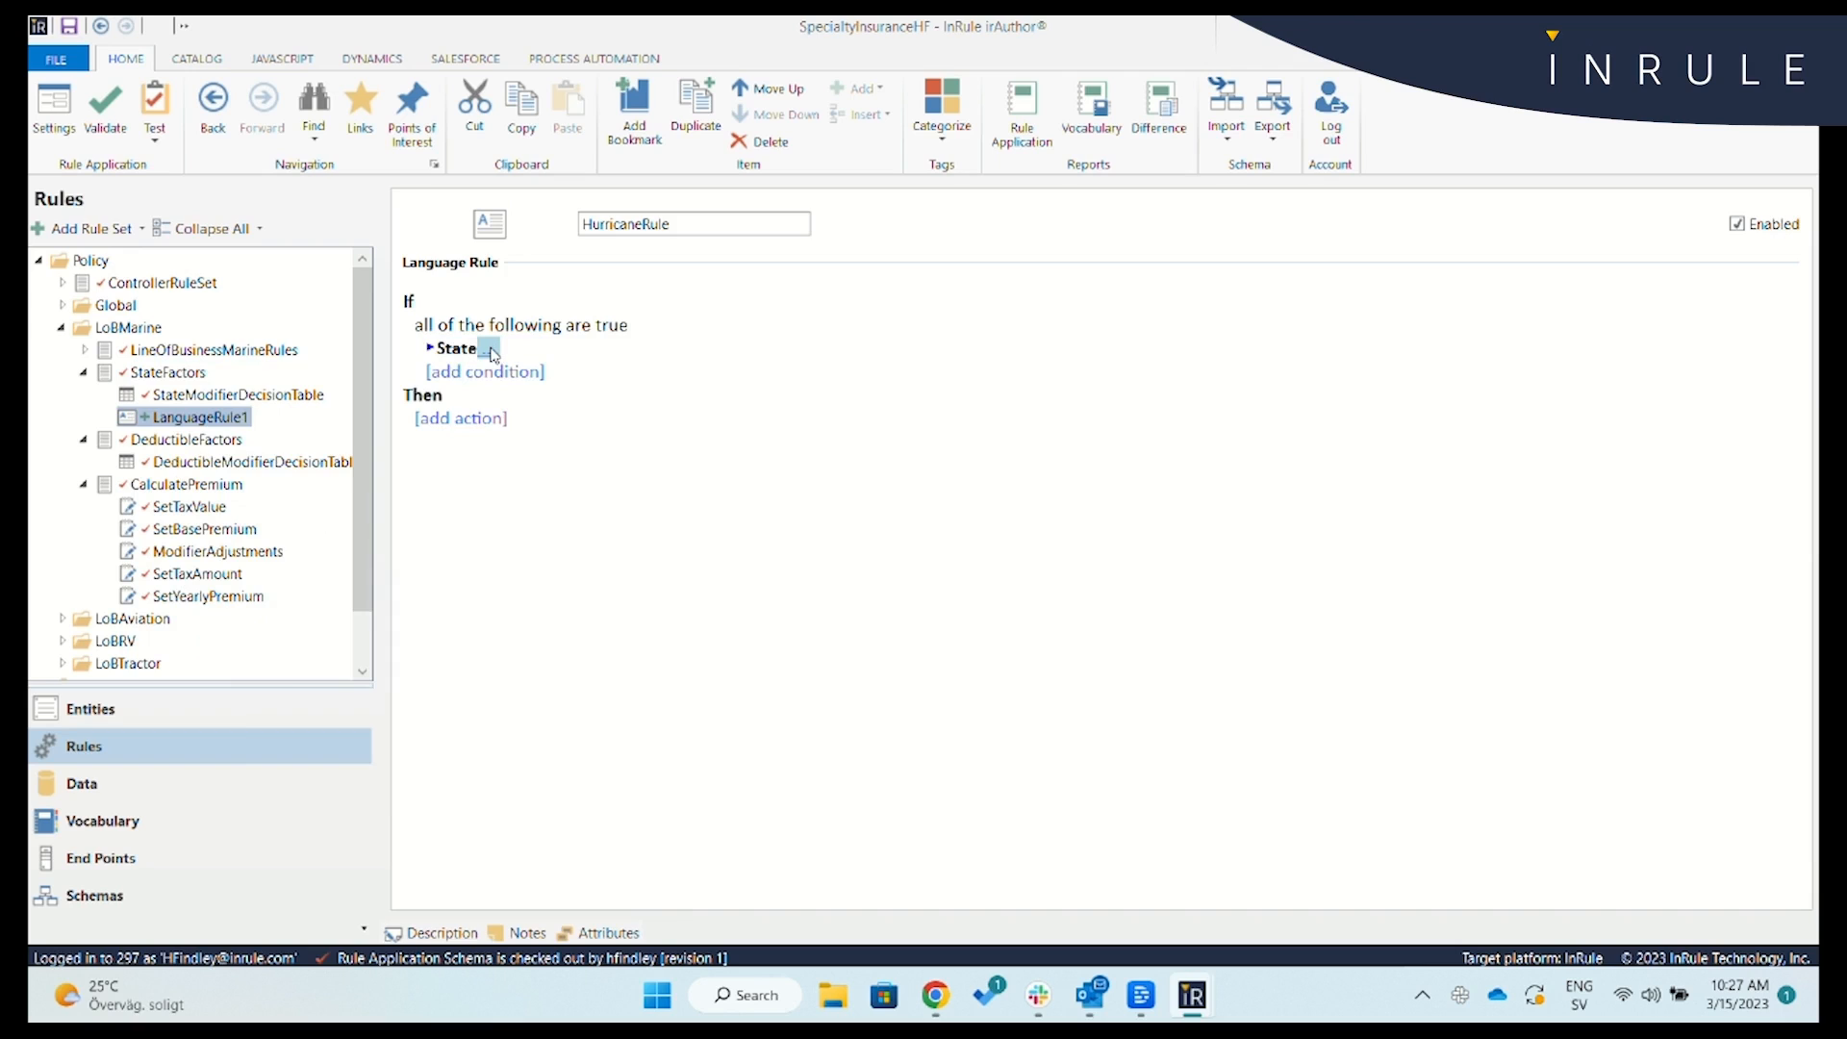
pyautogui.click(489, 350)
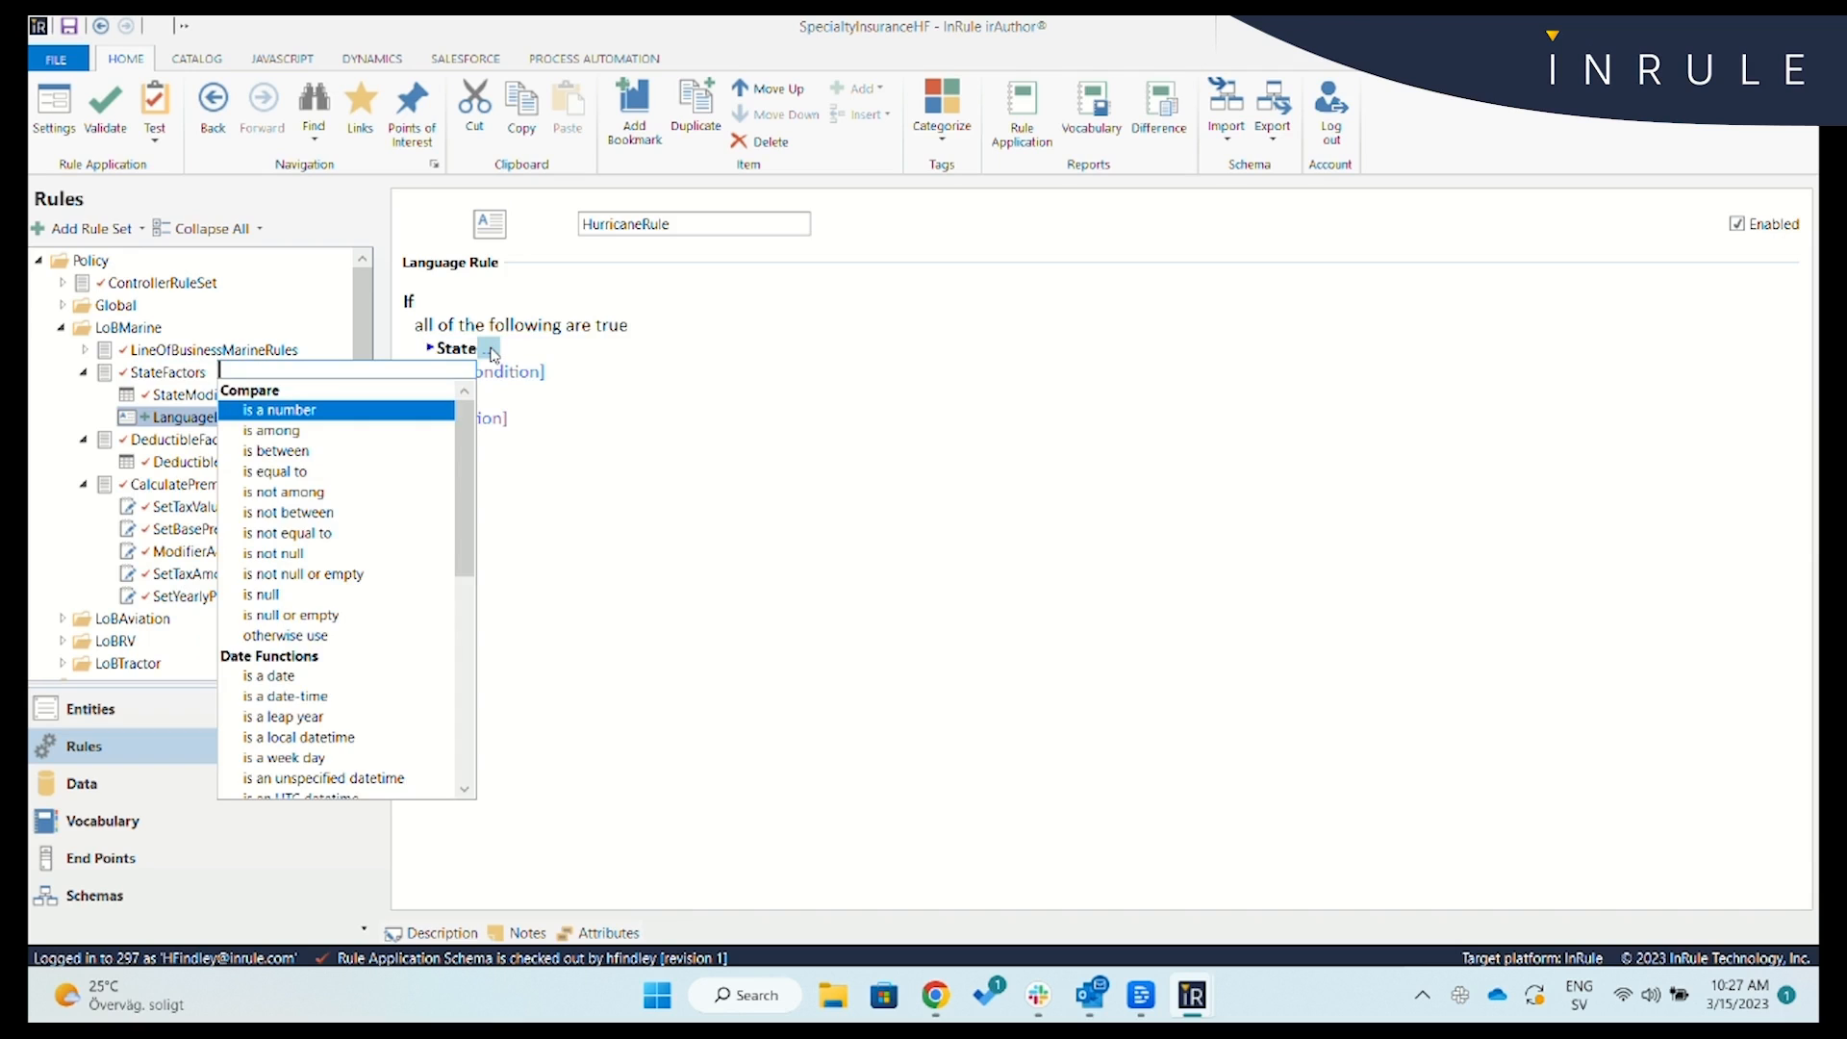
pyautogui.write('has')
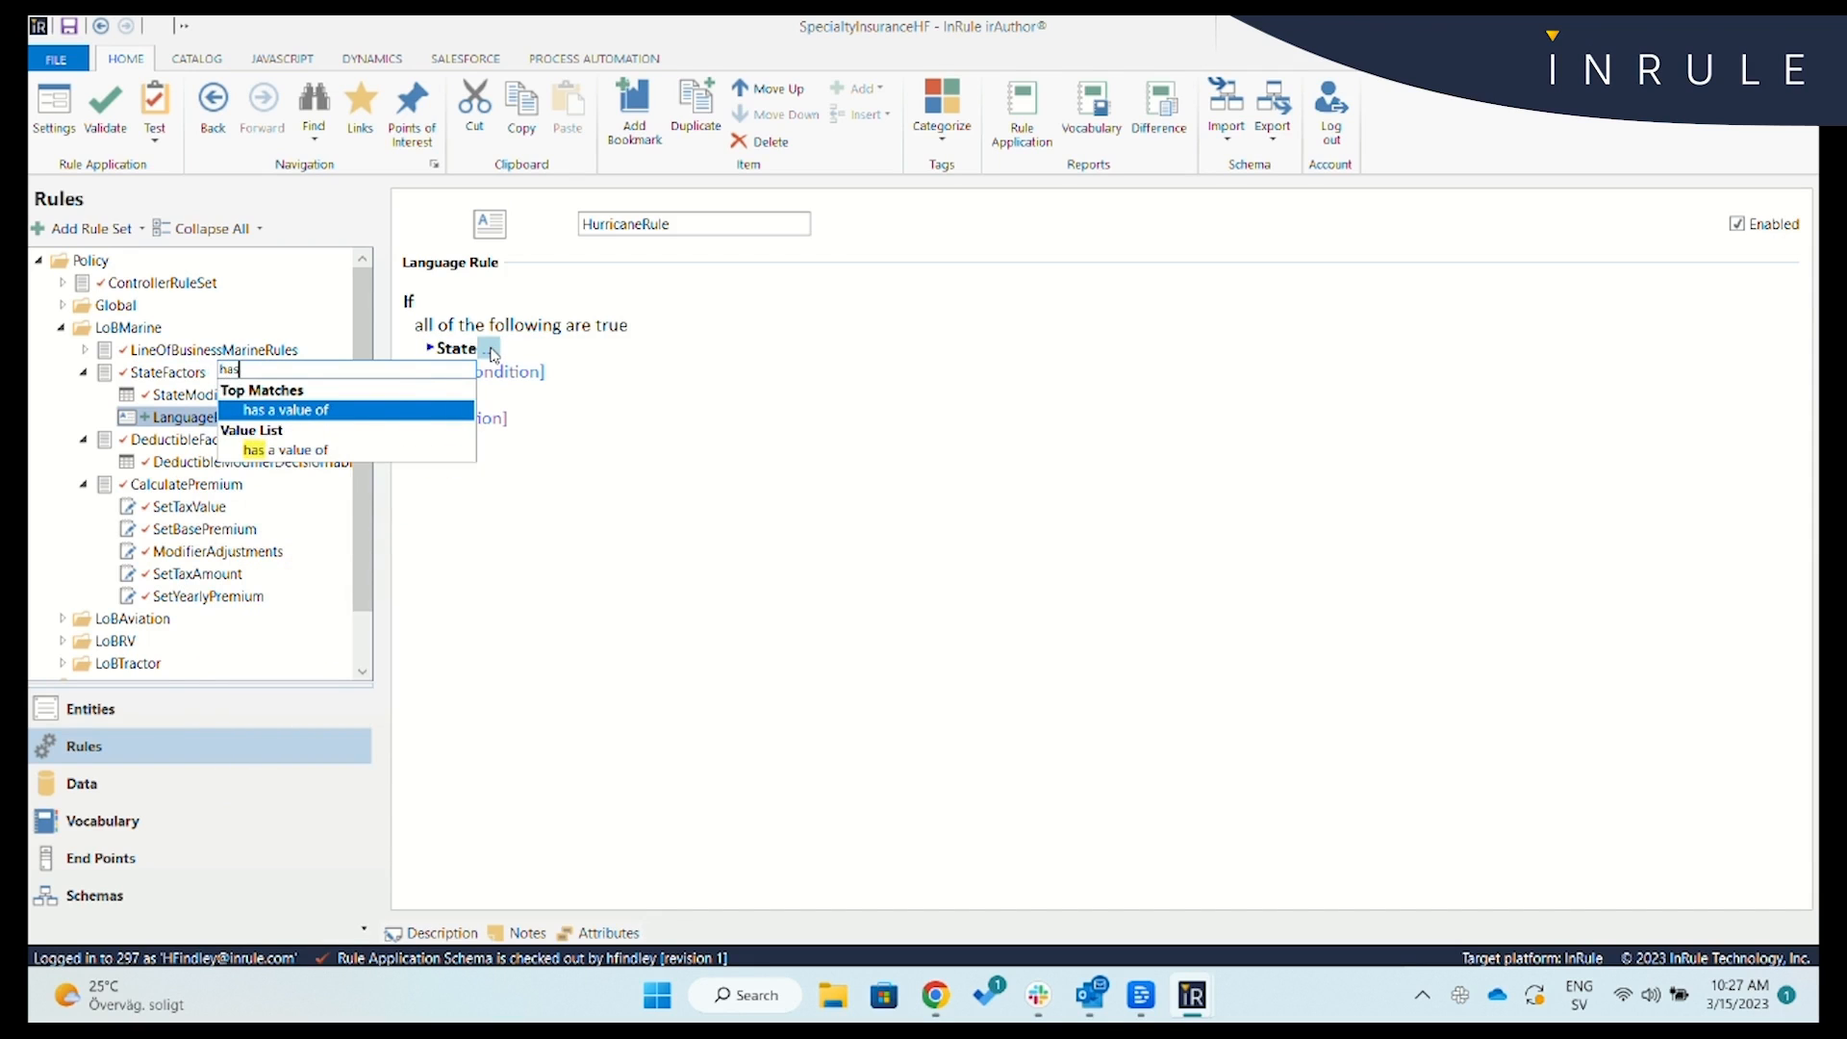
pyautogui.click(389, 411)
pyautogui.click(635, 348)
pyautogui.write('flo')
pyautogui.click(600, 419)
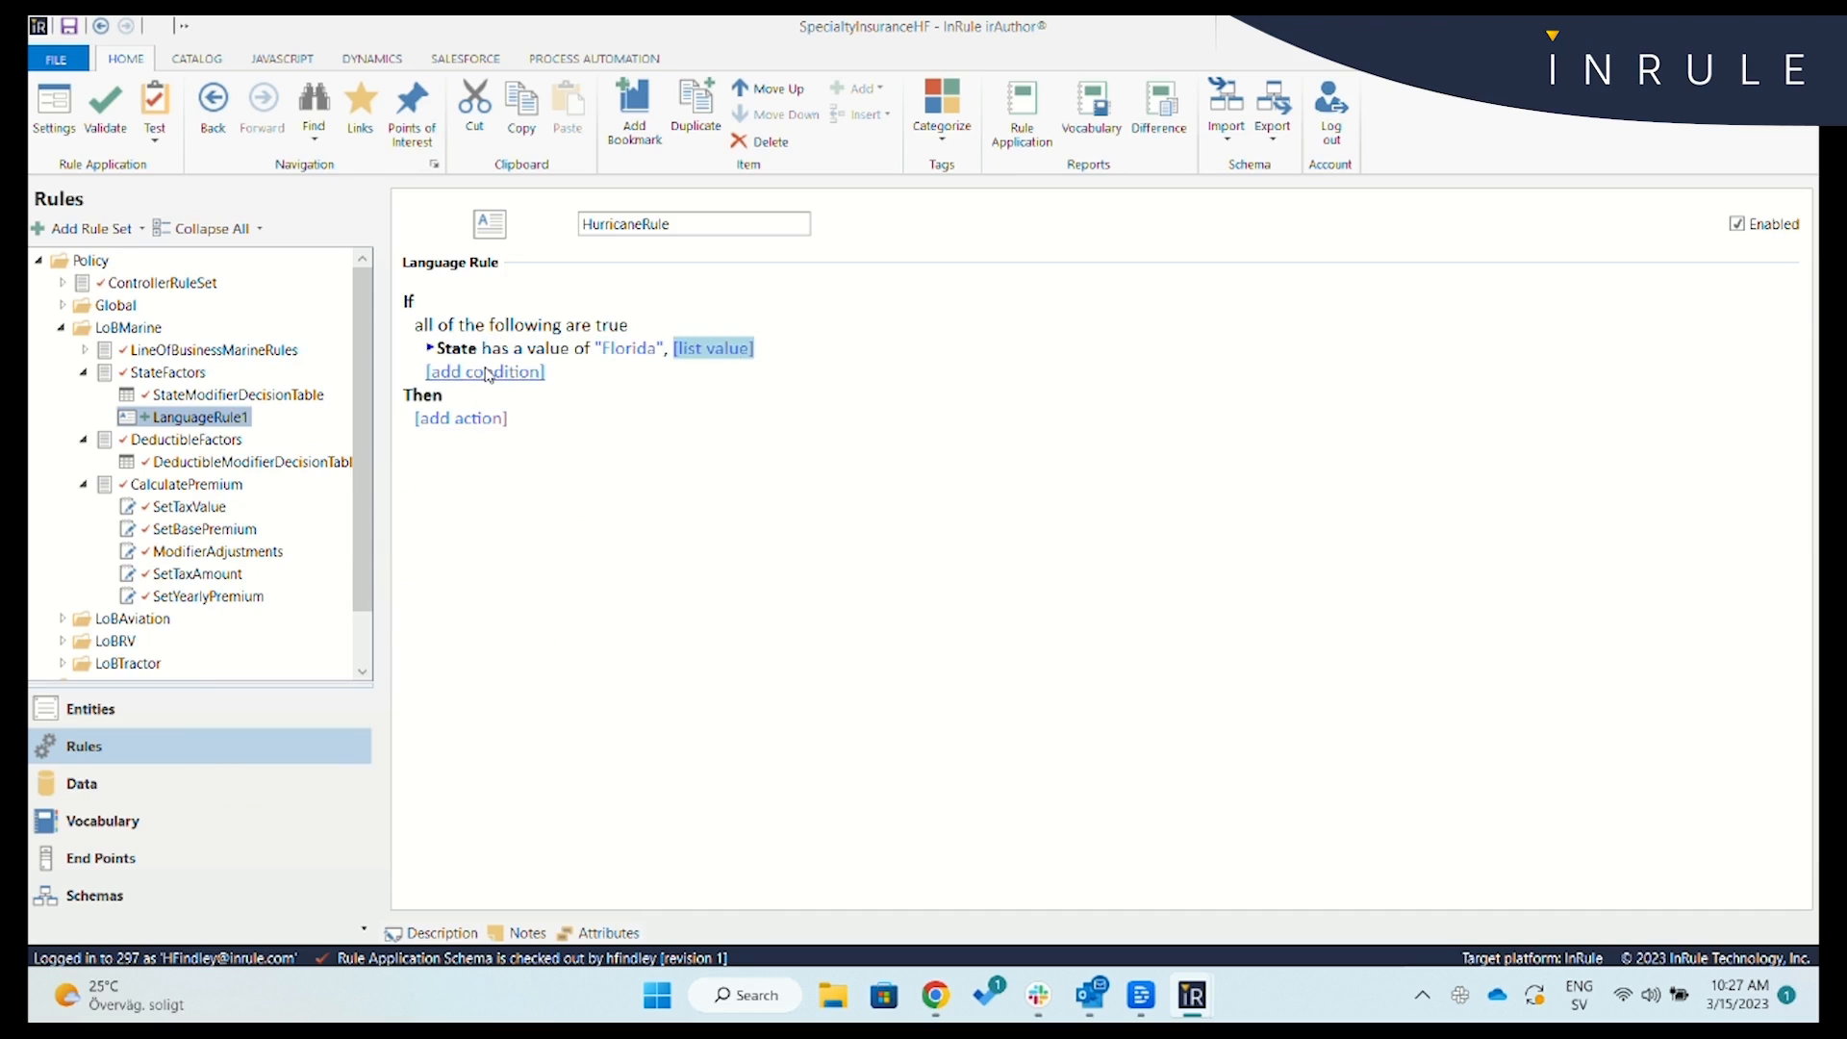
# Add a second condition from the custom template Year of Inception Date.
pyautogui.click(486, 372)
pyautogui.write('incep')
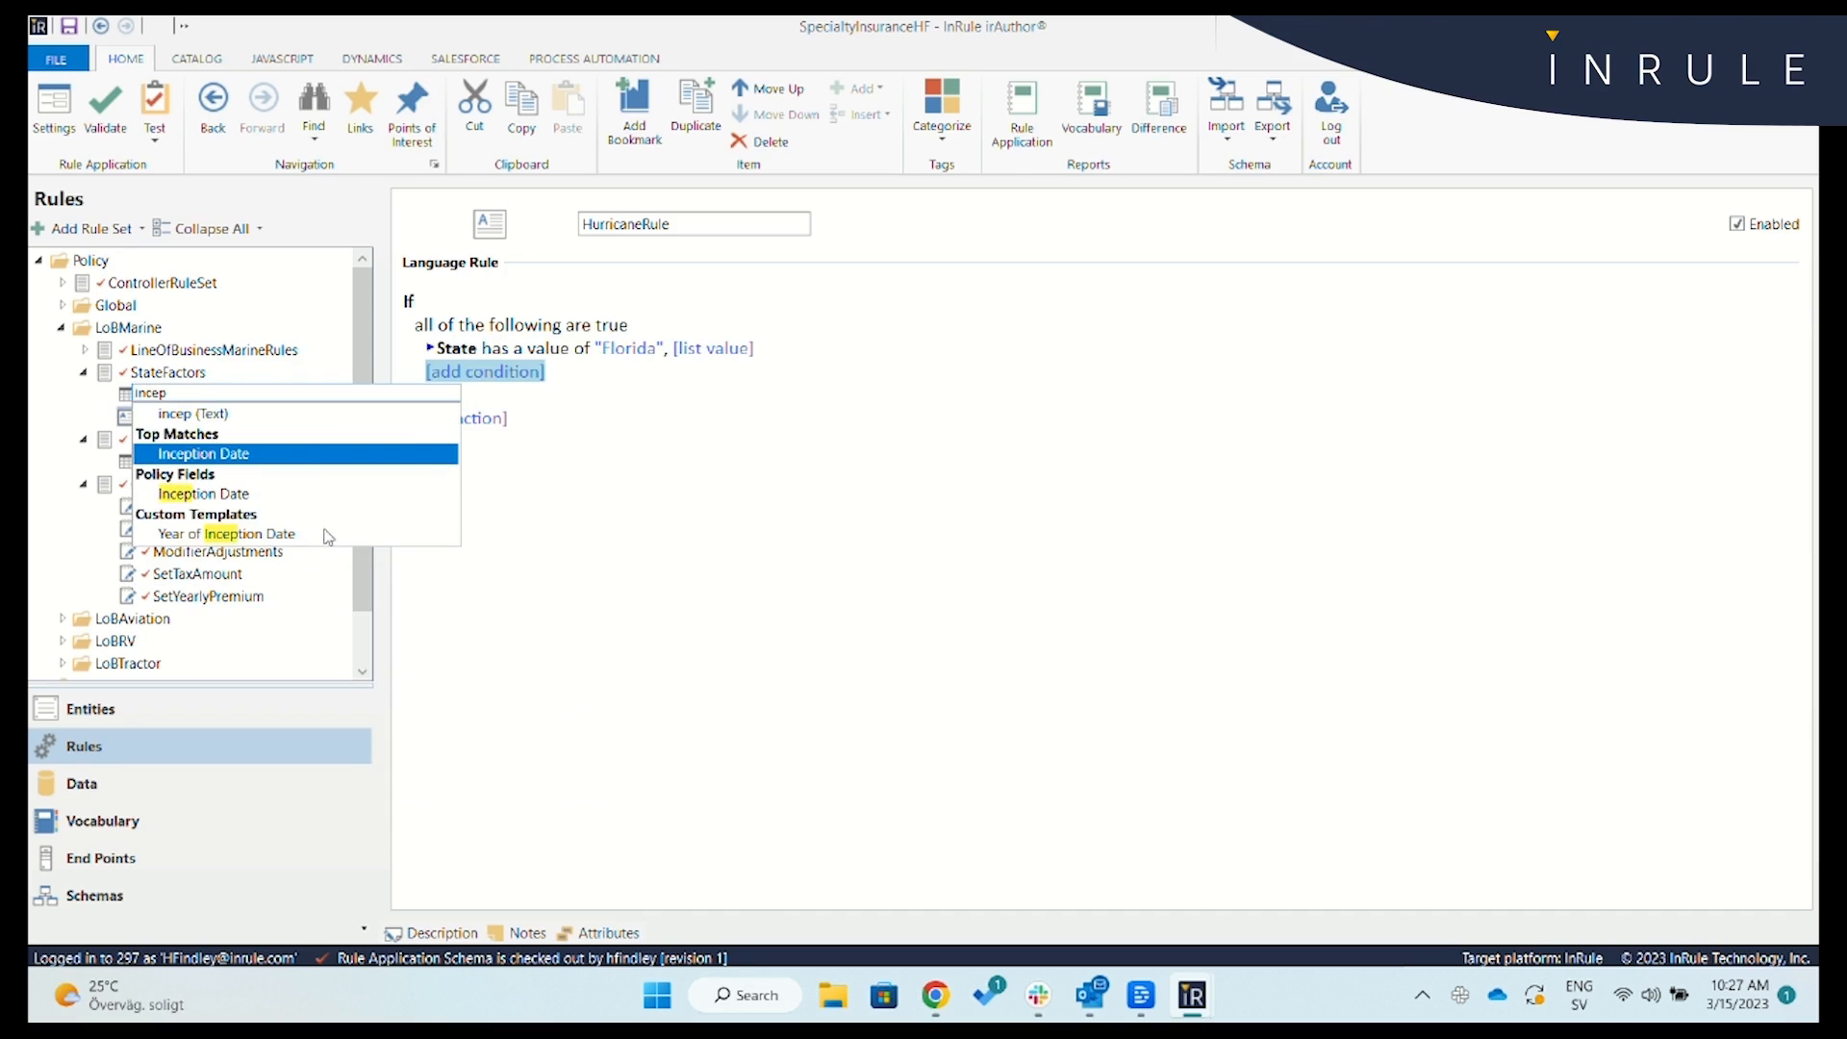
pyautogui.click(325, 535)
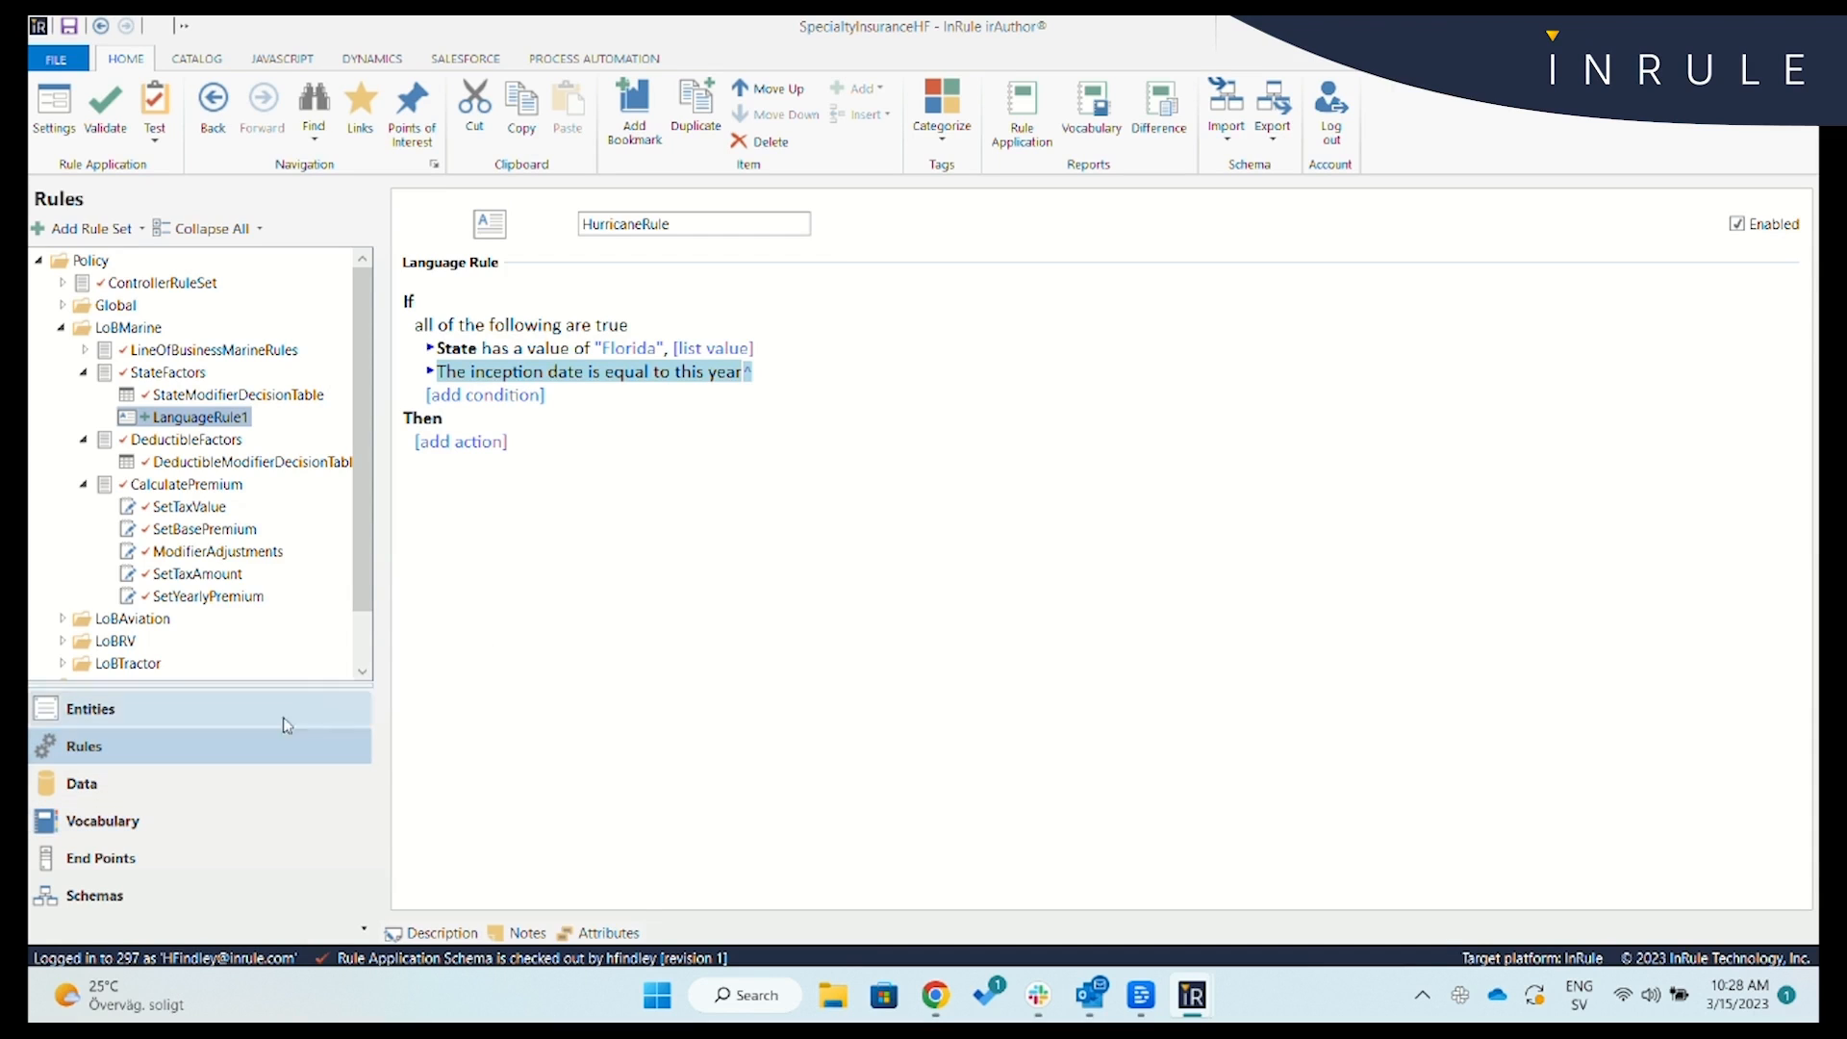
# Examine the definition of the Year of Inception Date template in the SpecialtyInsuranceHF vocabulary, including its business language and expression.
pyautogui.click(214, 828)
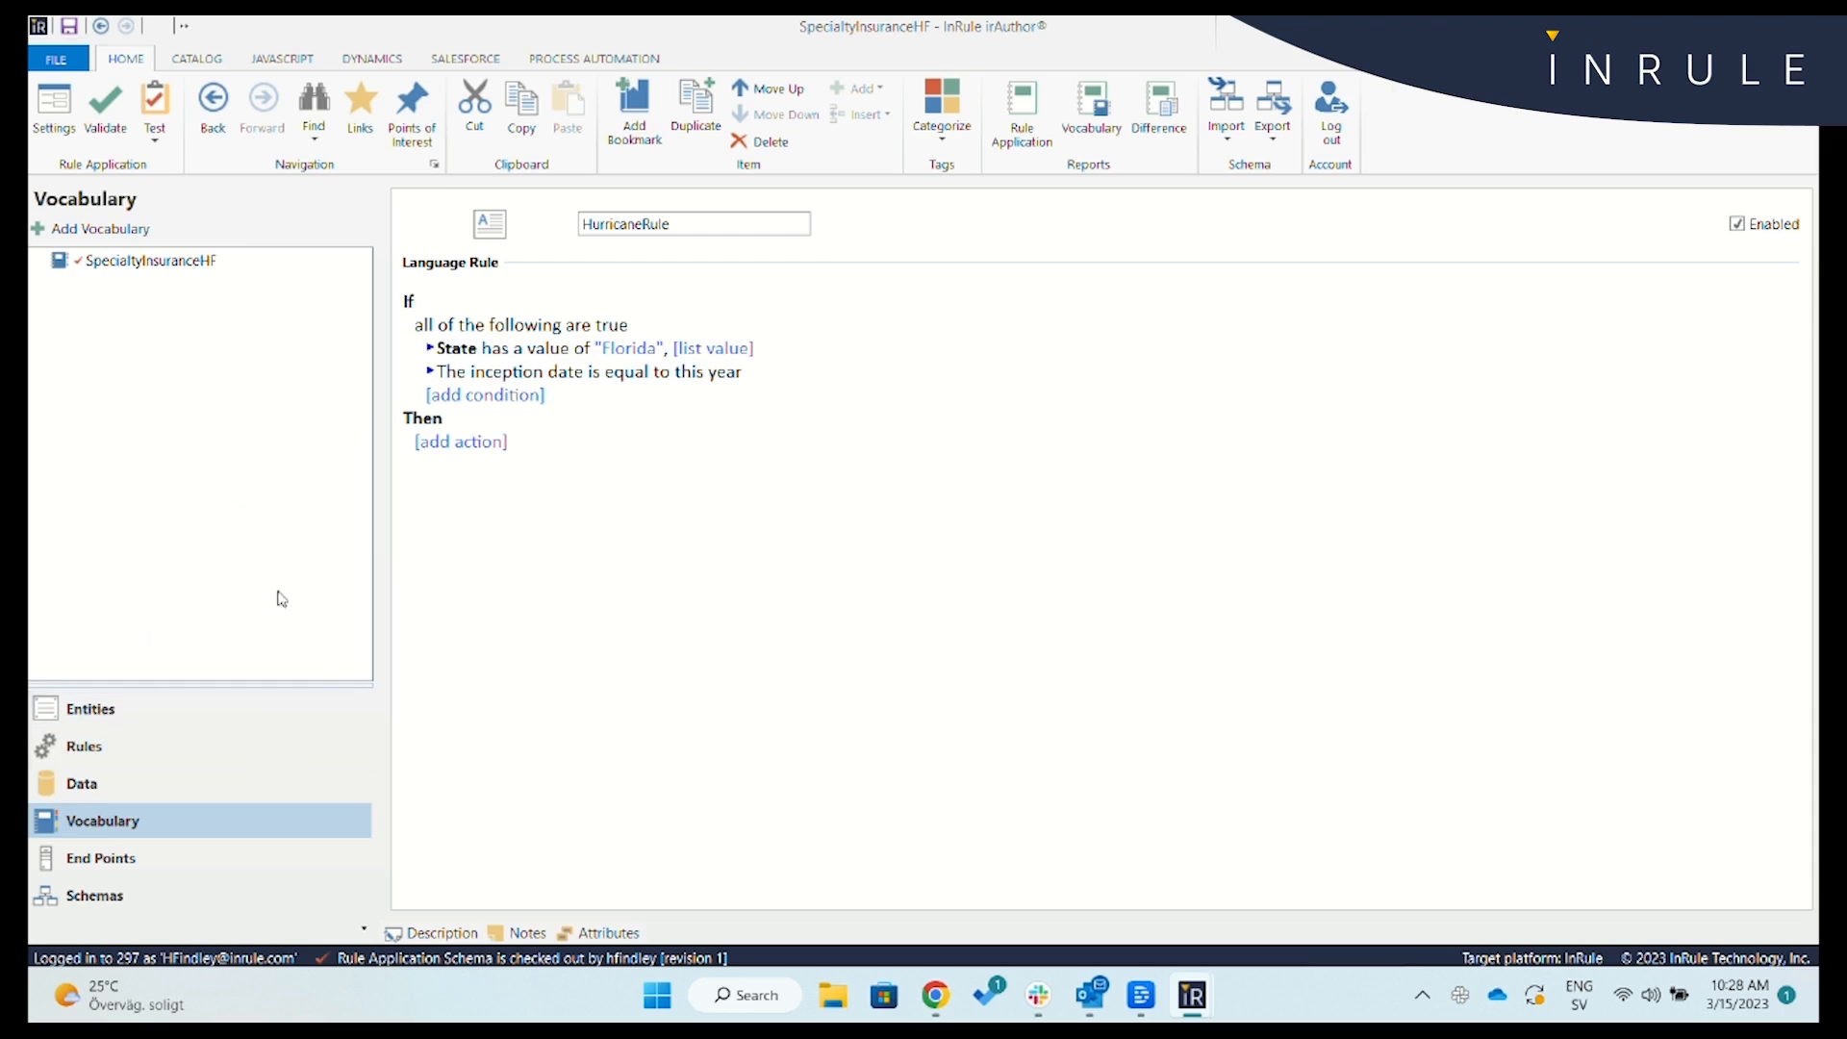
pyautogui.click(205, 261)
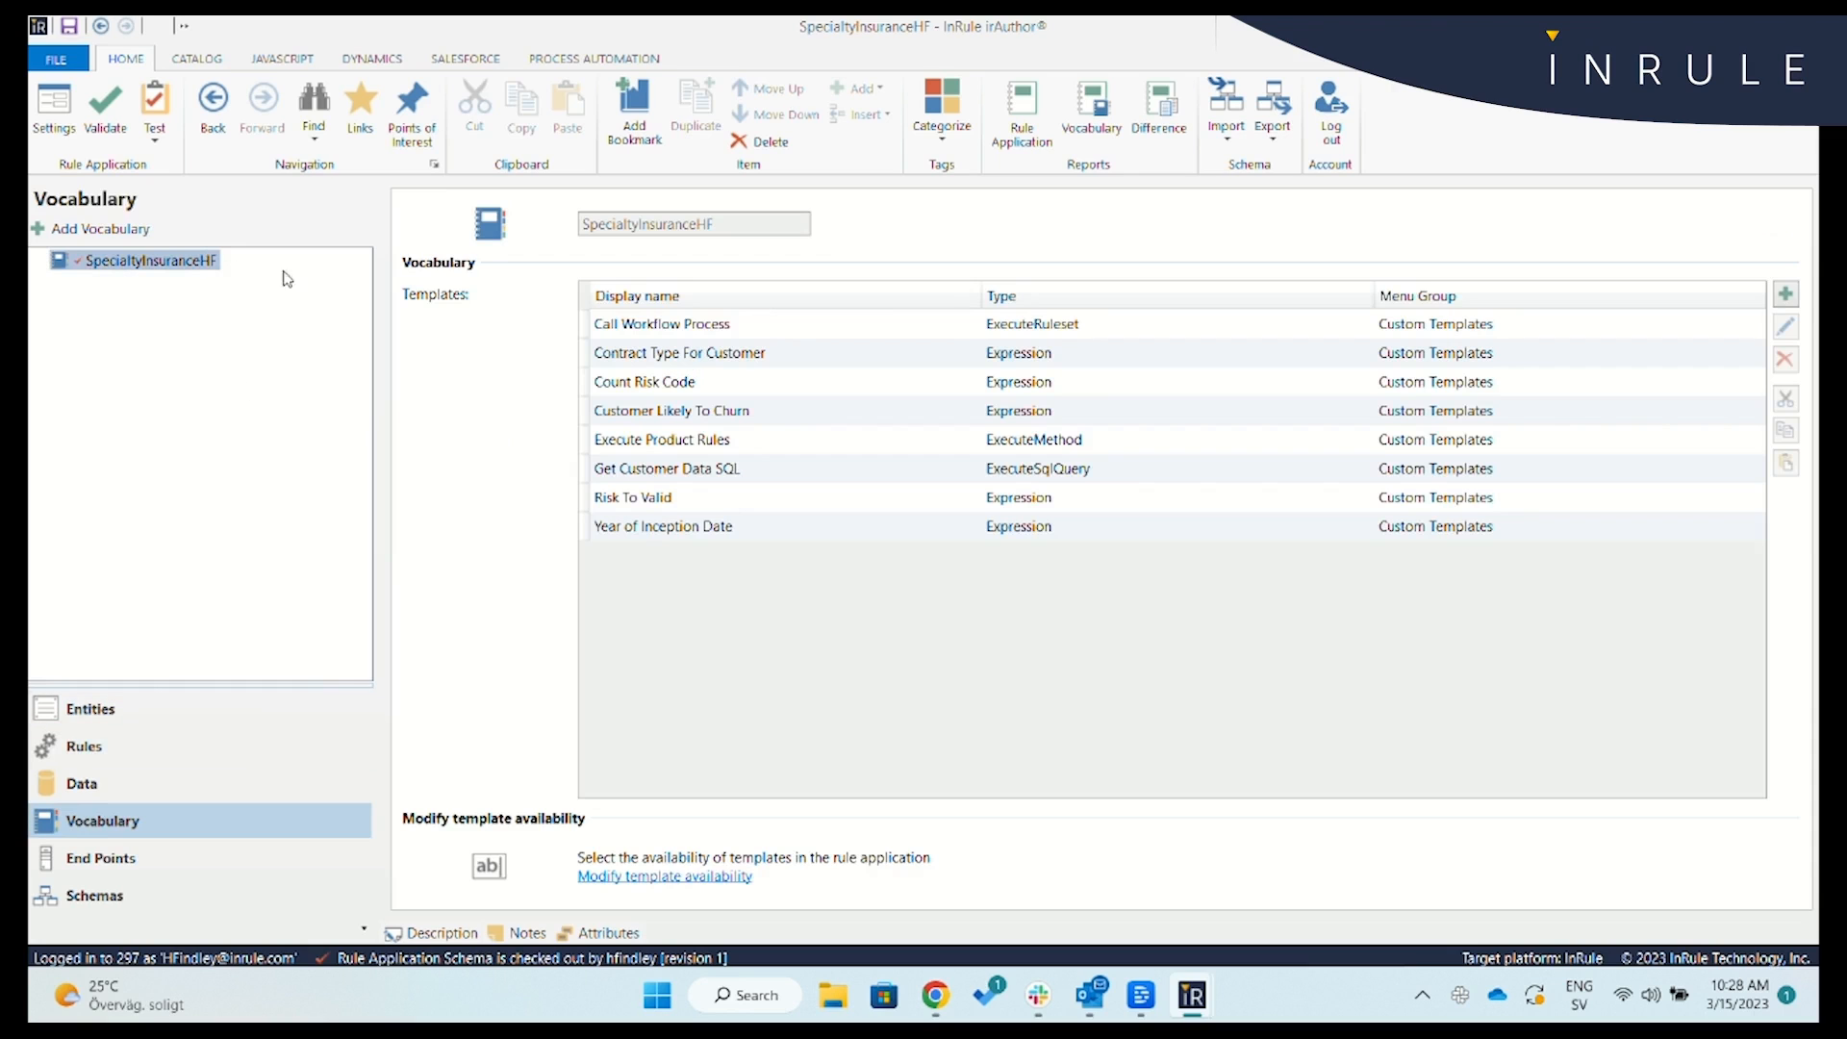
pyautogui.click(806, 537)
pyautogui.doubleClick(806, 529)
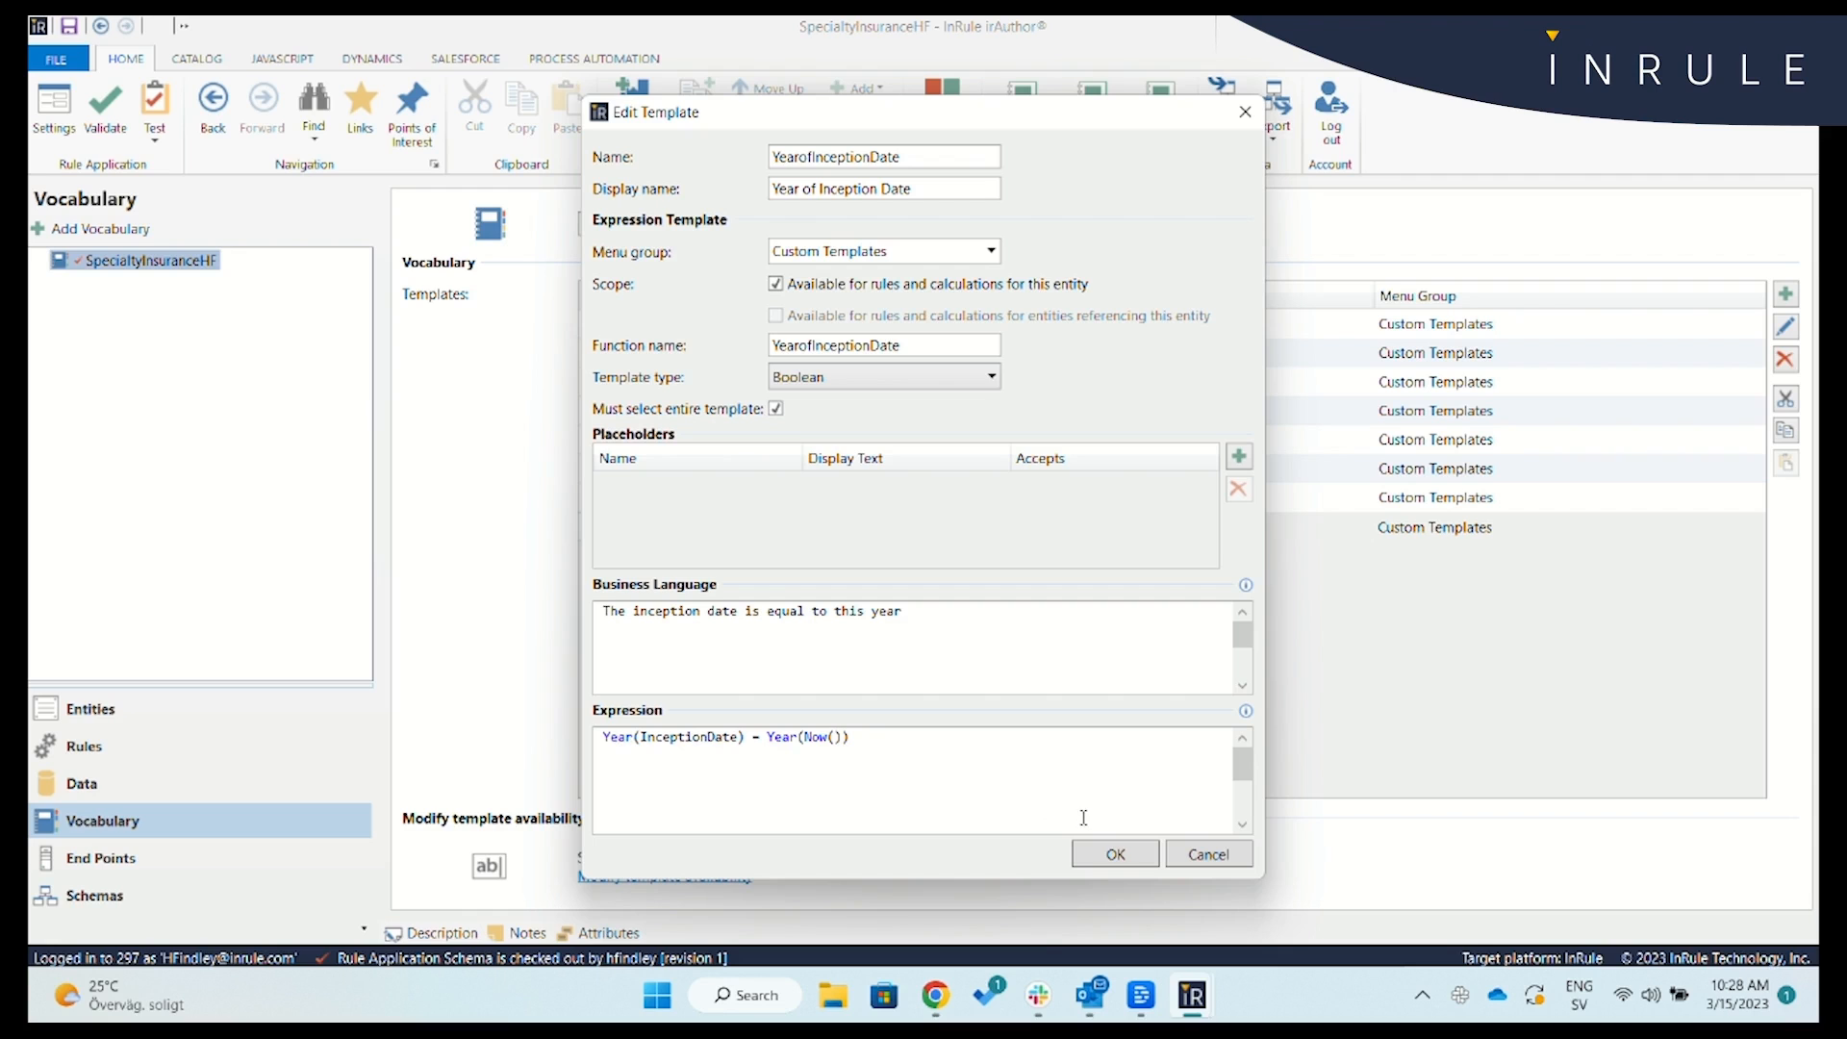
pyautogui.click(1113, 854)
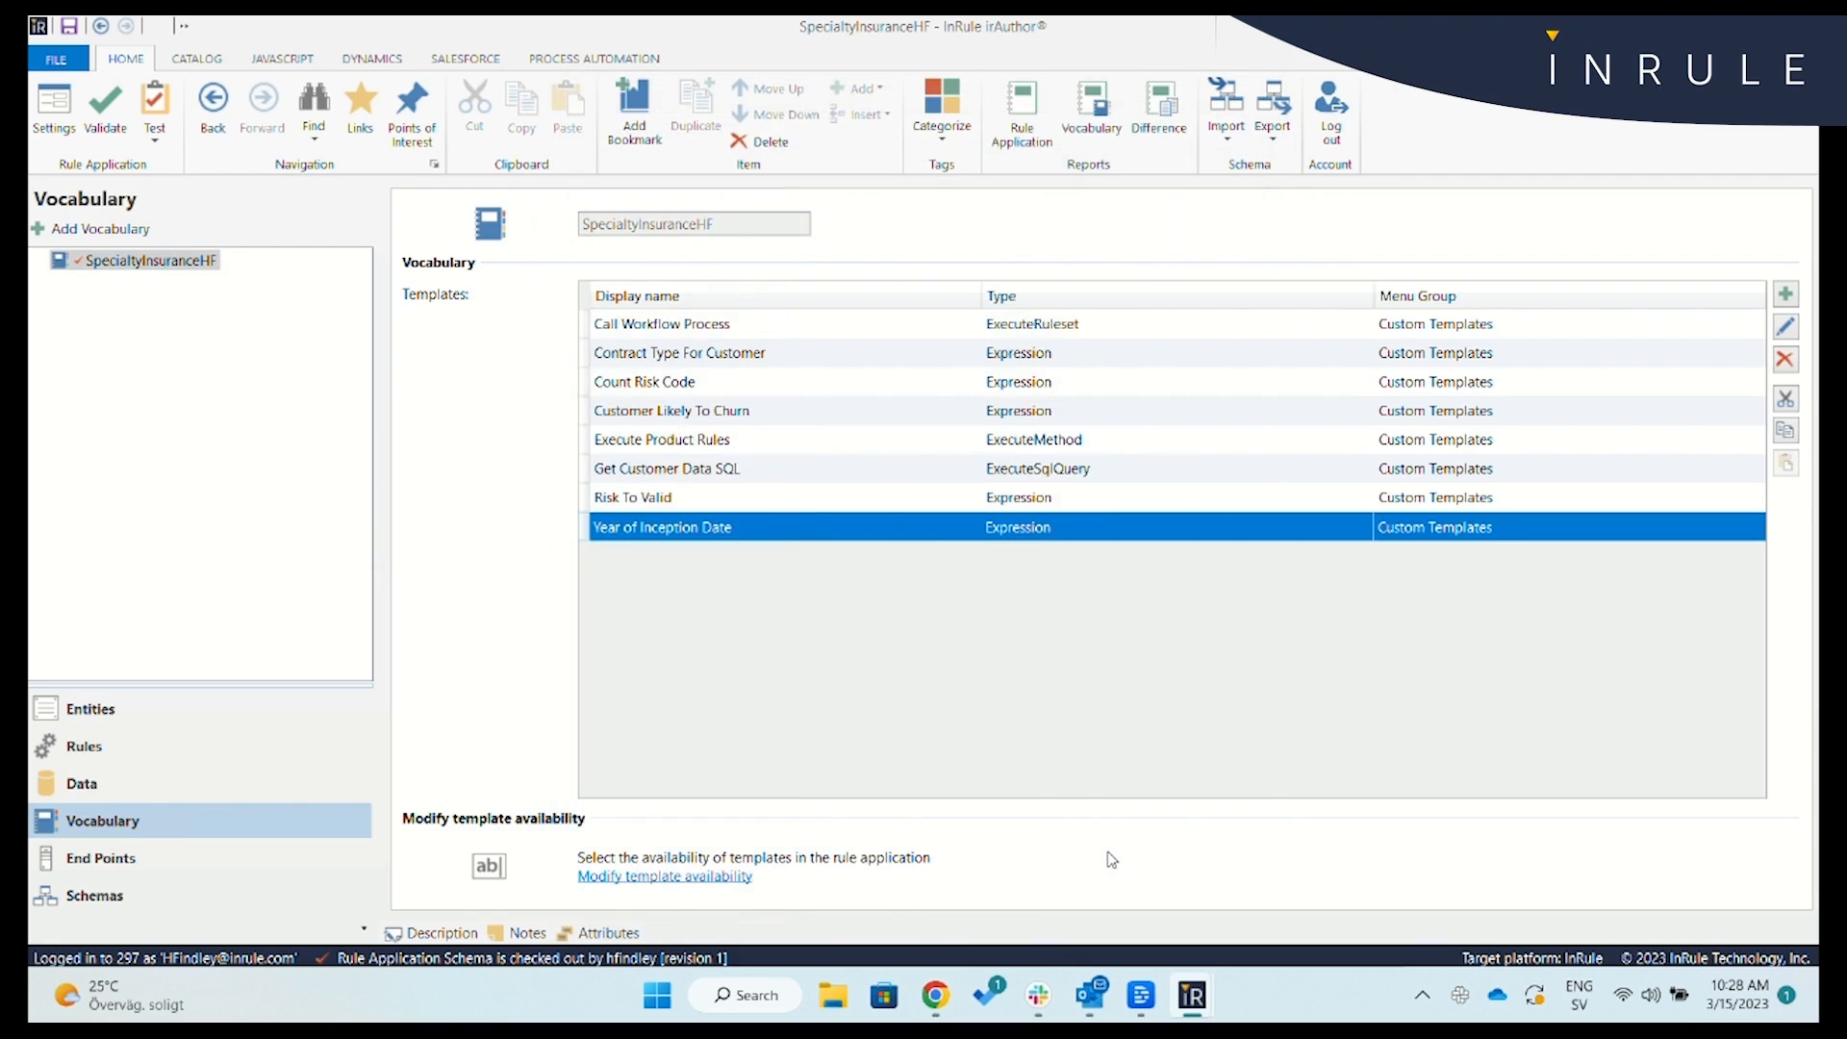
# Add an action to HurricaneRule that sets the State Modifier field to 1.3.
pyautogui.click(160, 742)
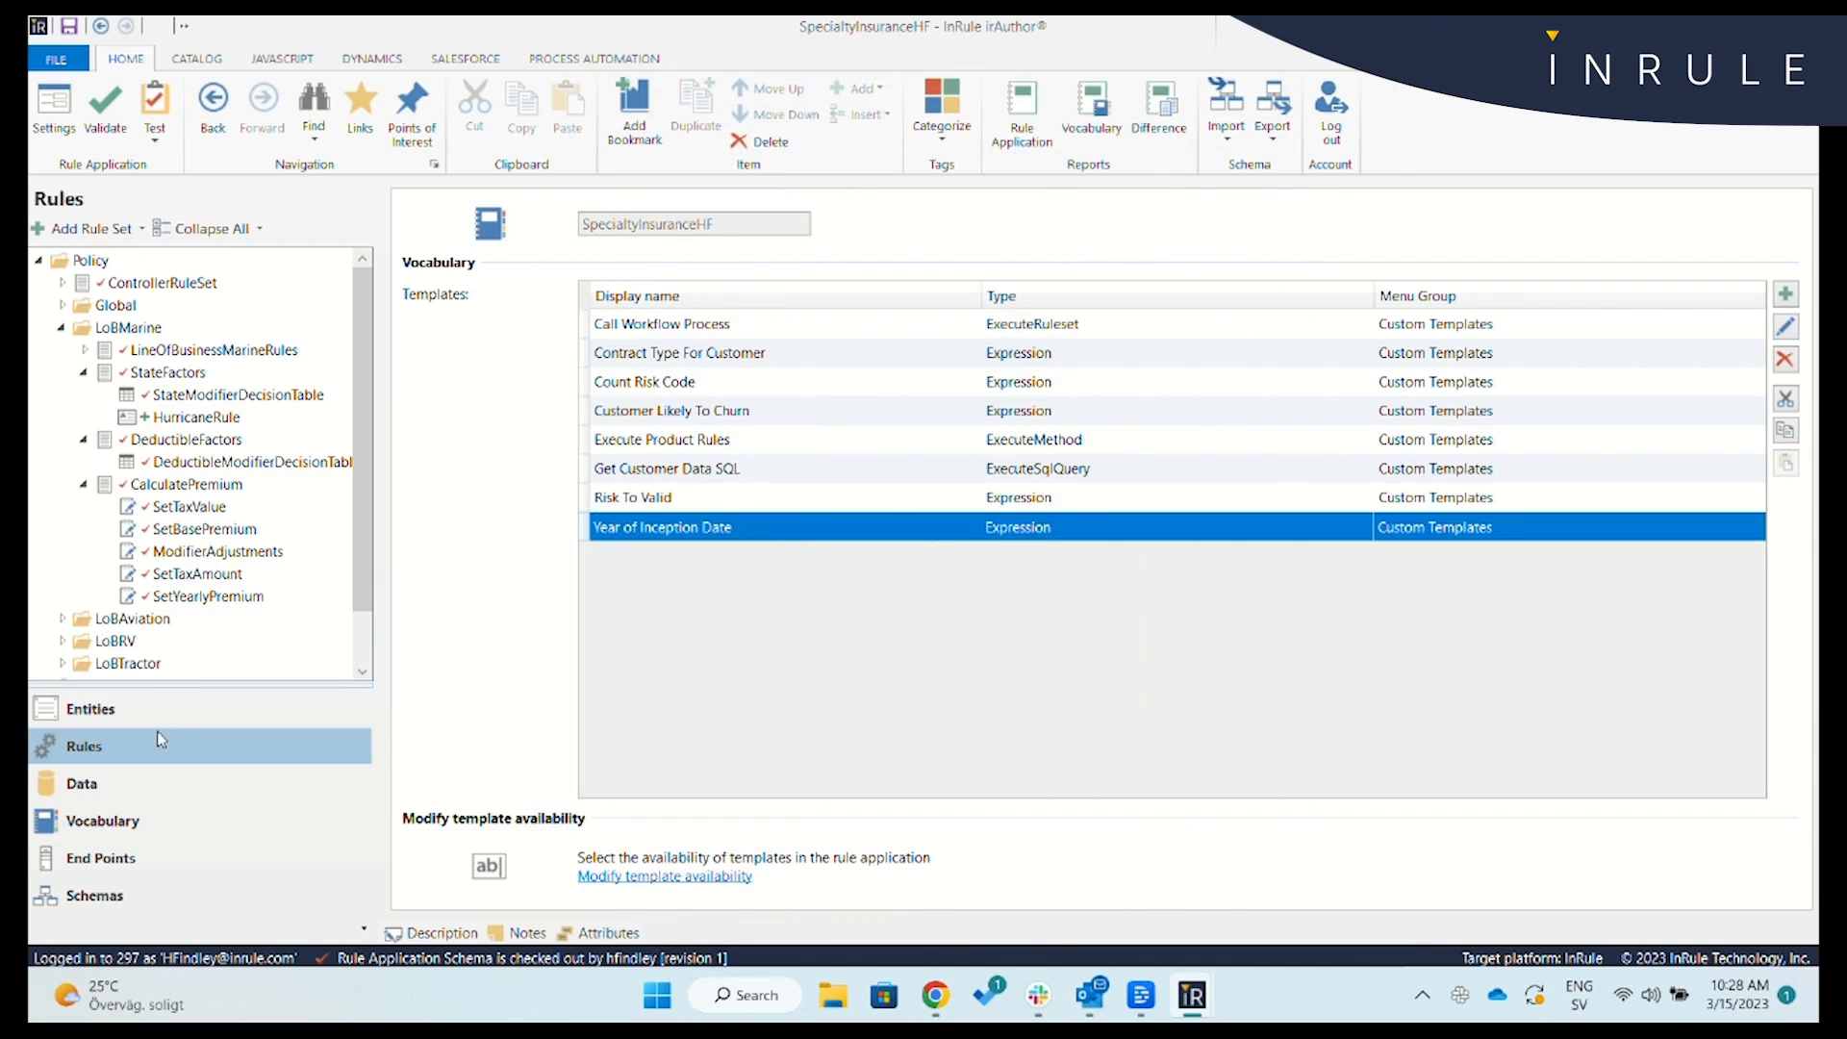
pyautogui.click(224, 419)
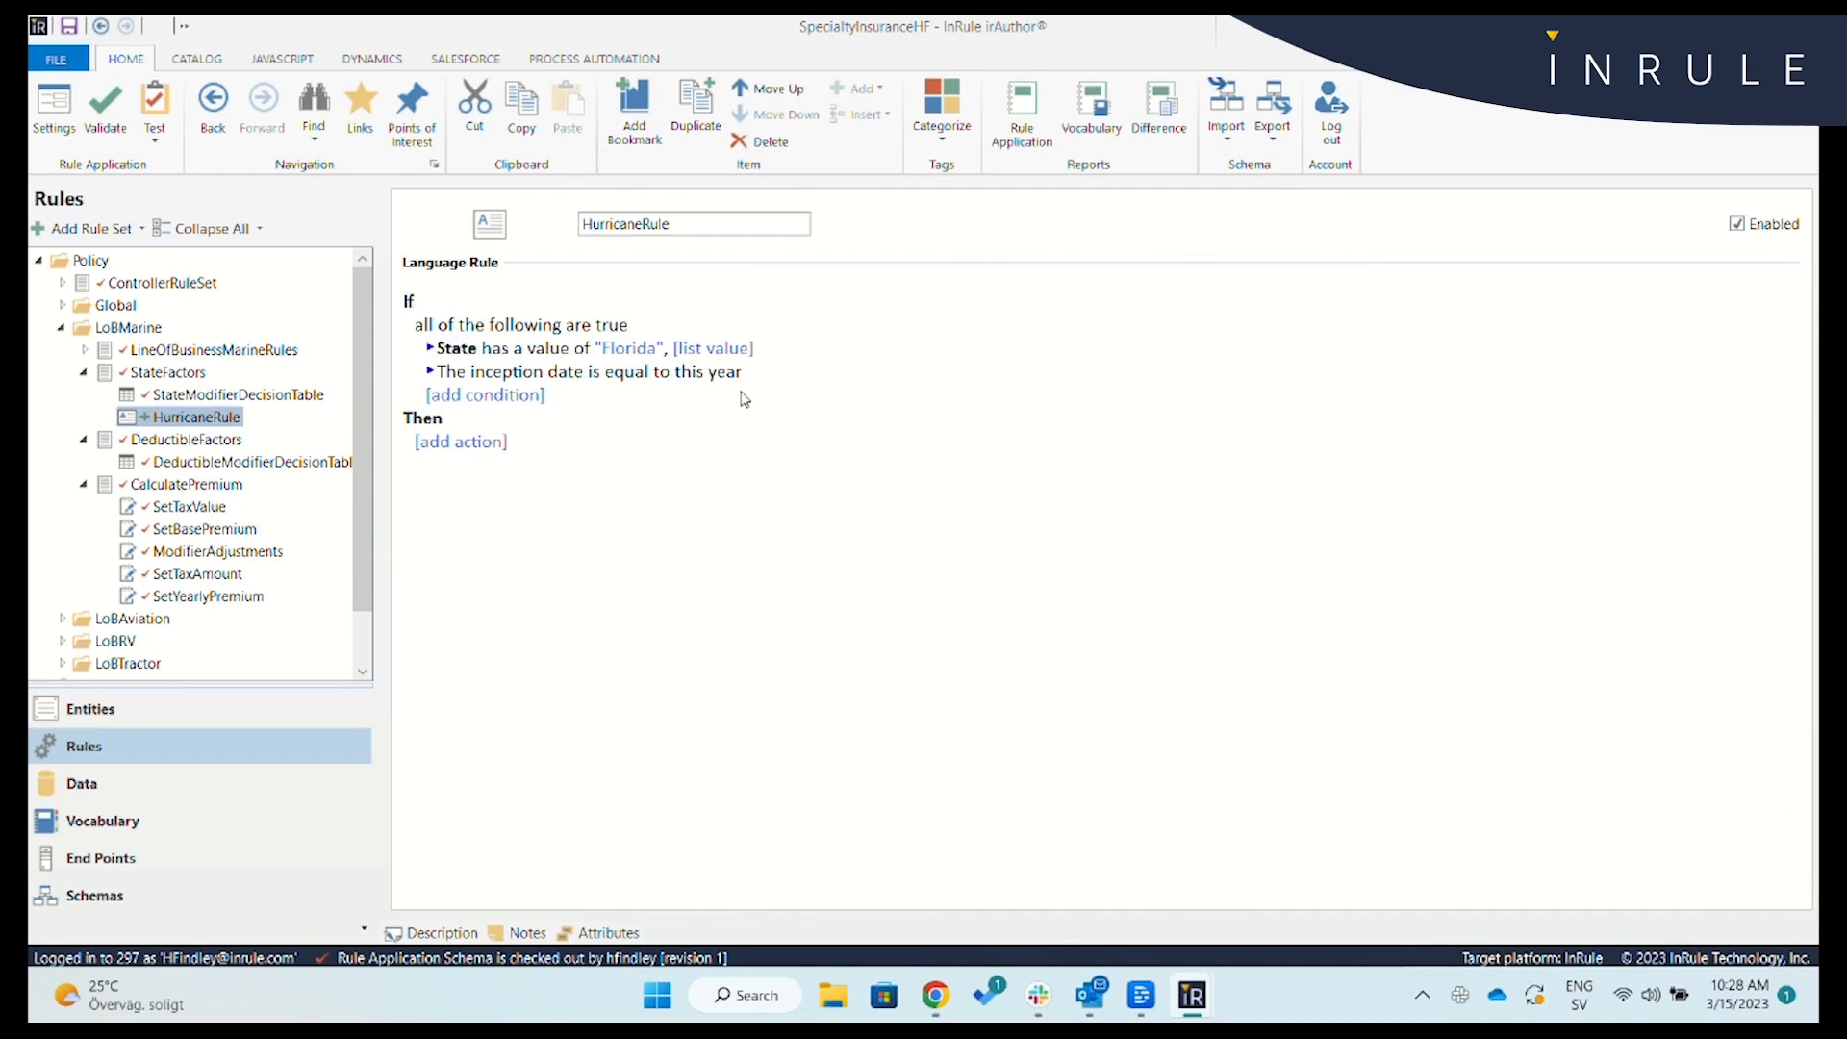
pyautogui.click(445, 443)
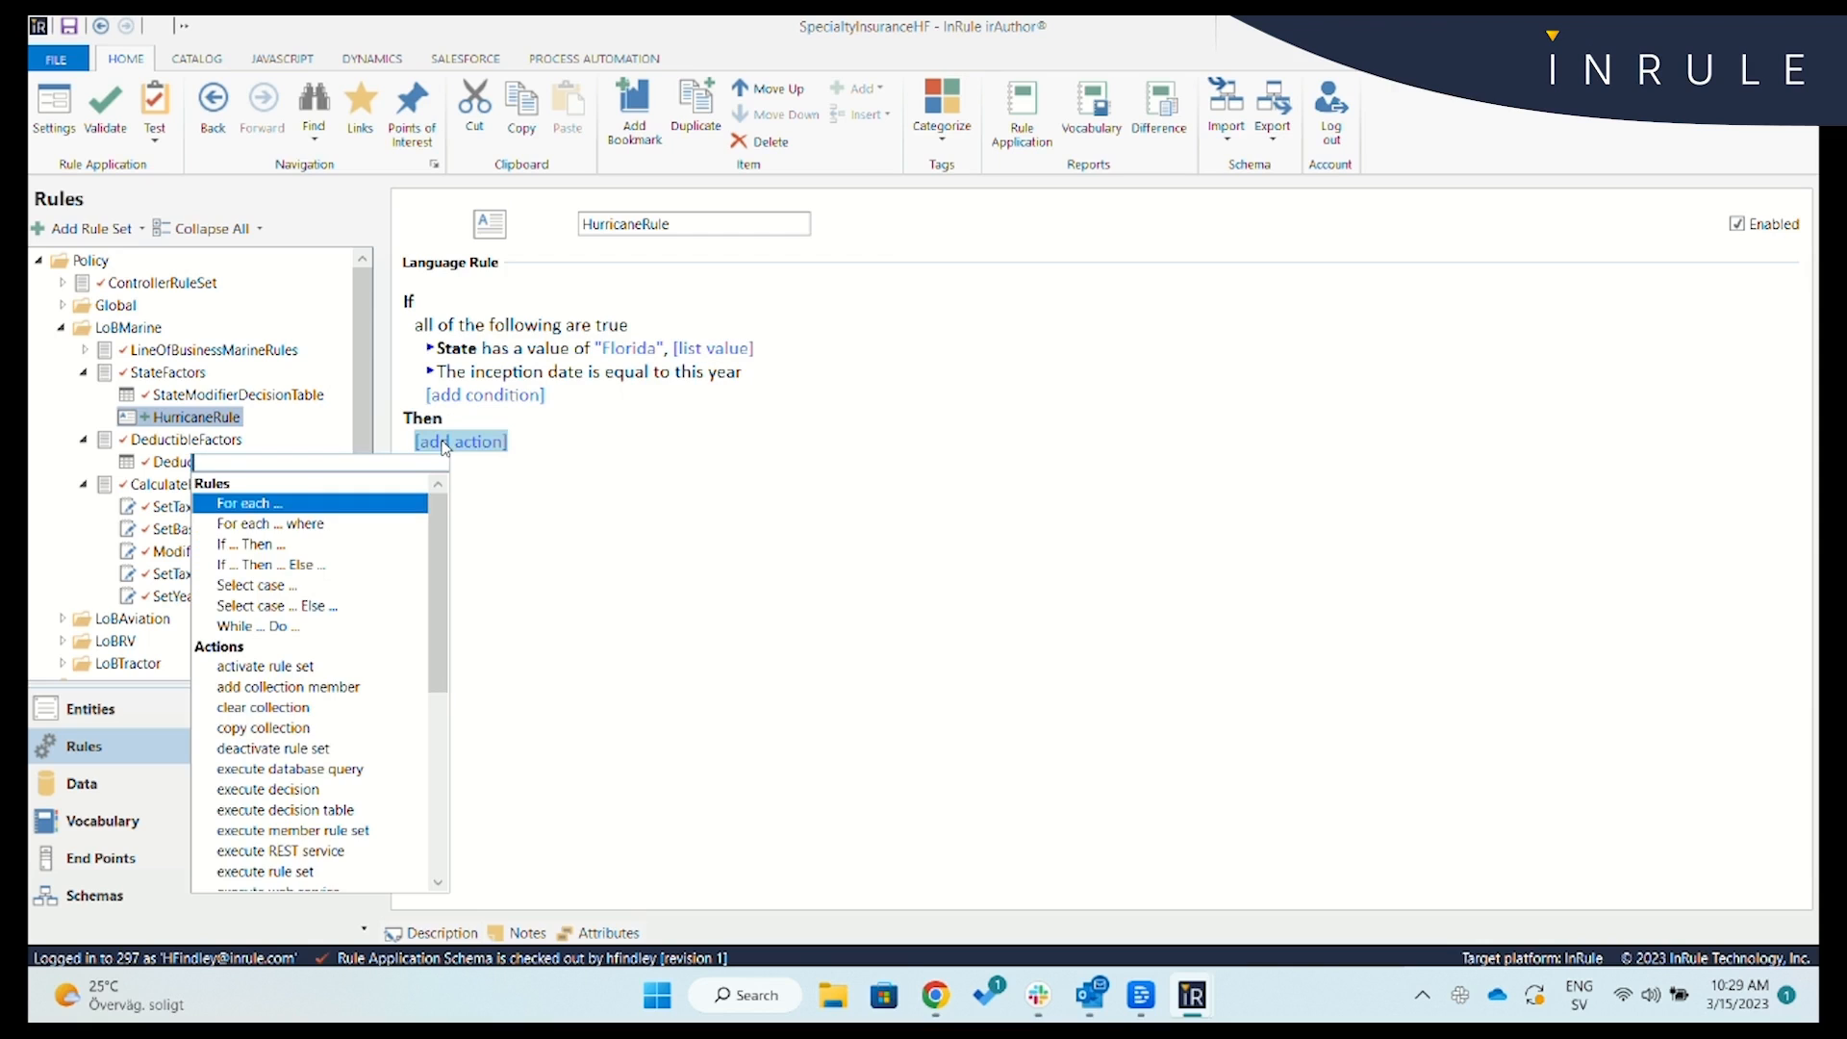
pyautogui.write('se')
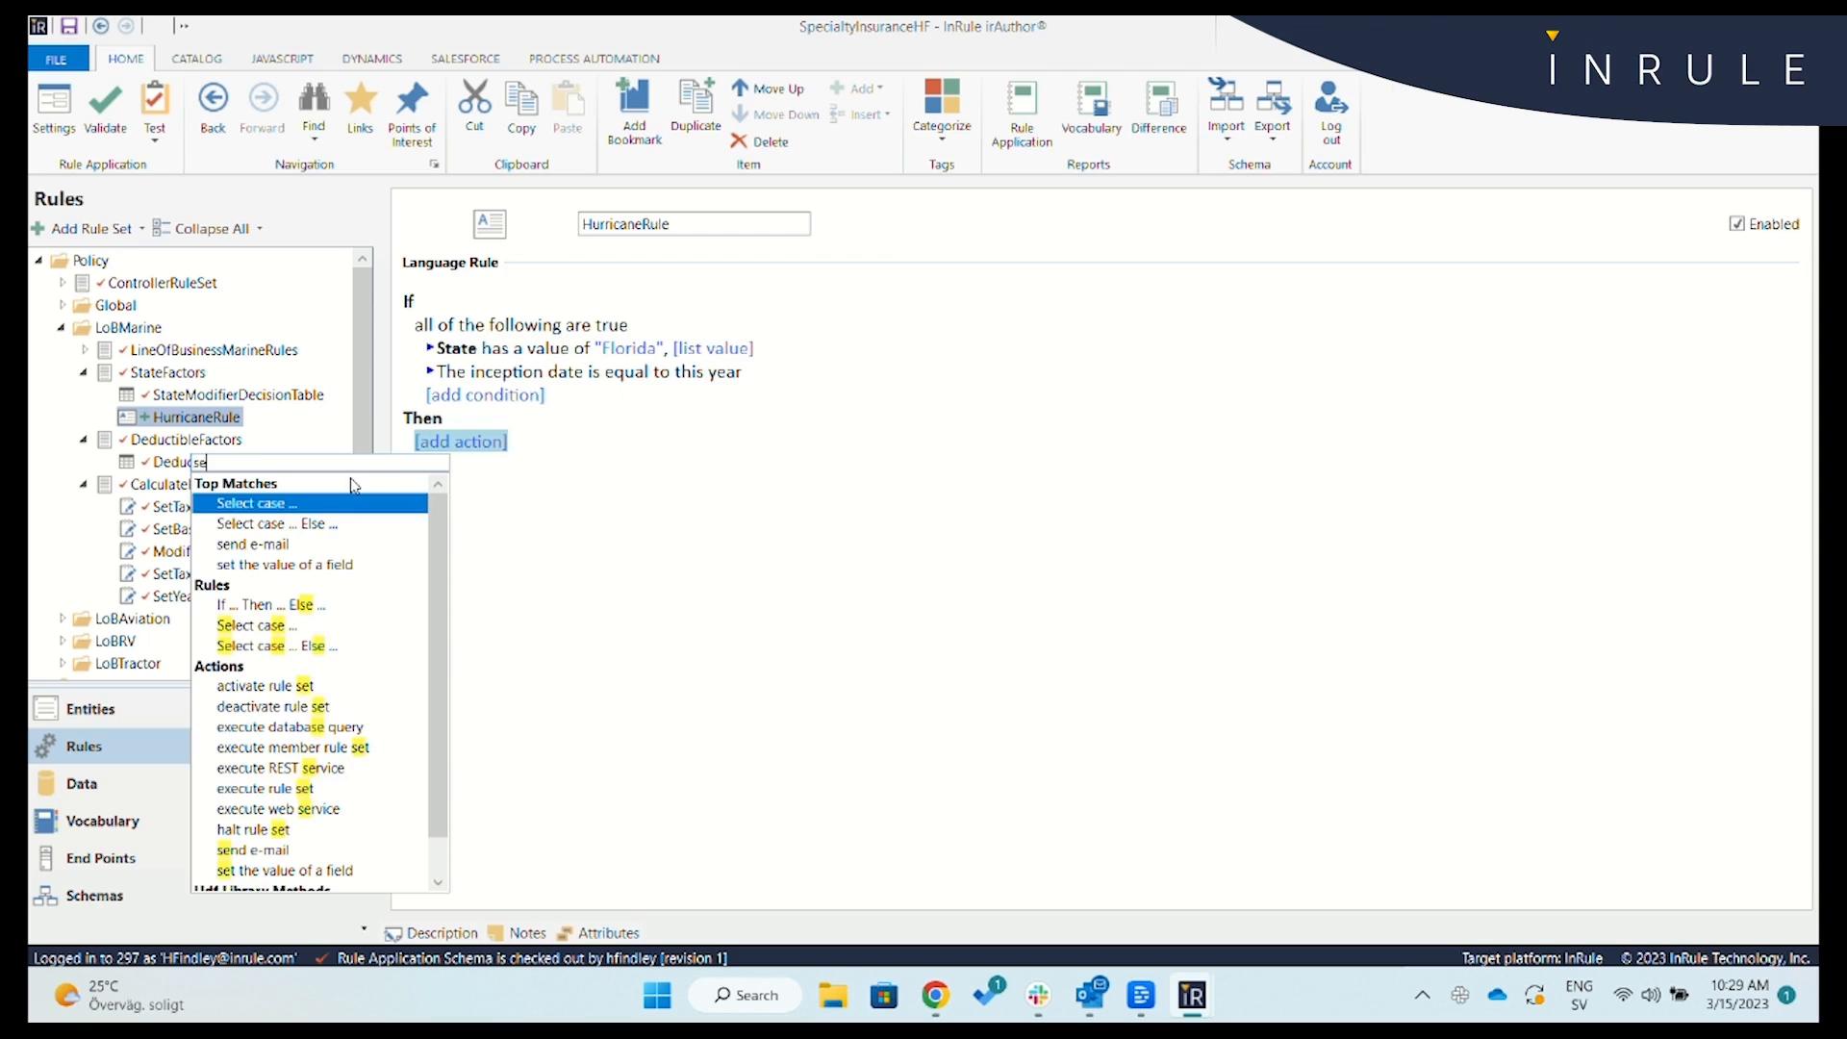
pyautogui.write('t')
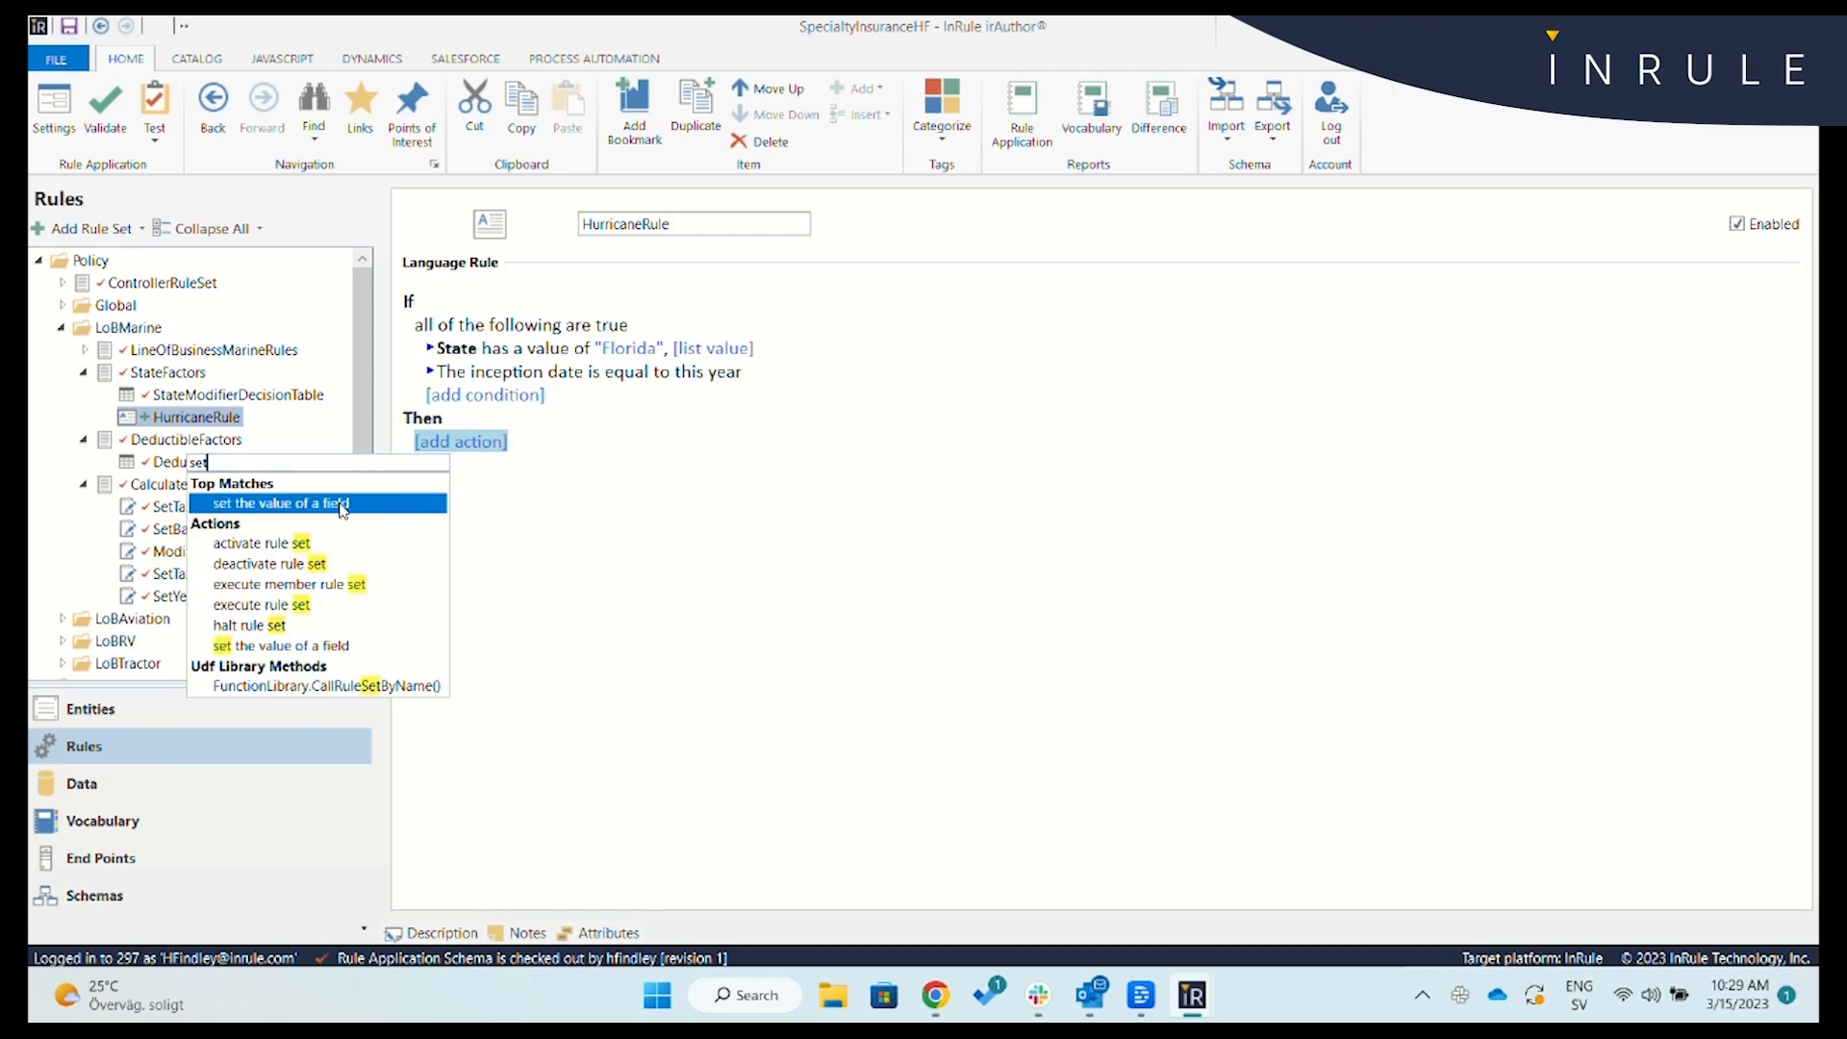
pyautogui.click(346, 504)
pyautogui.click(465, 442)
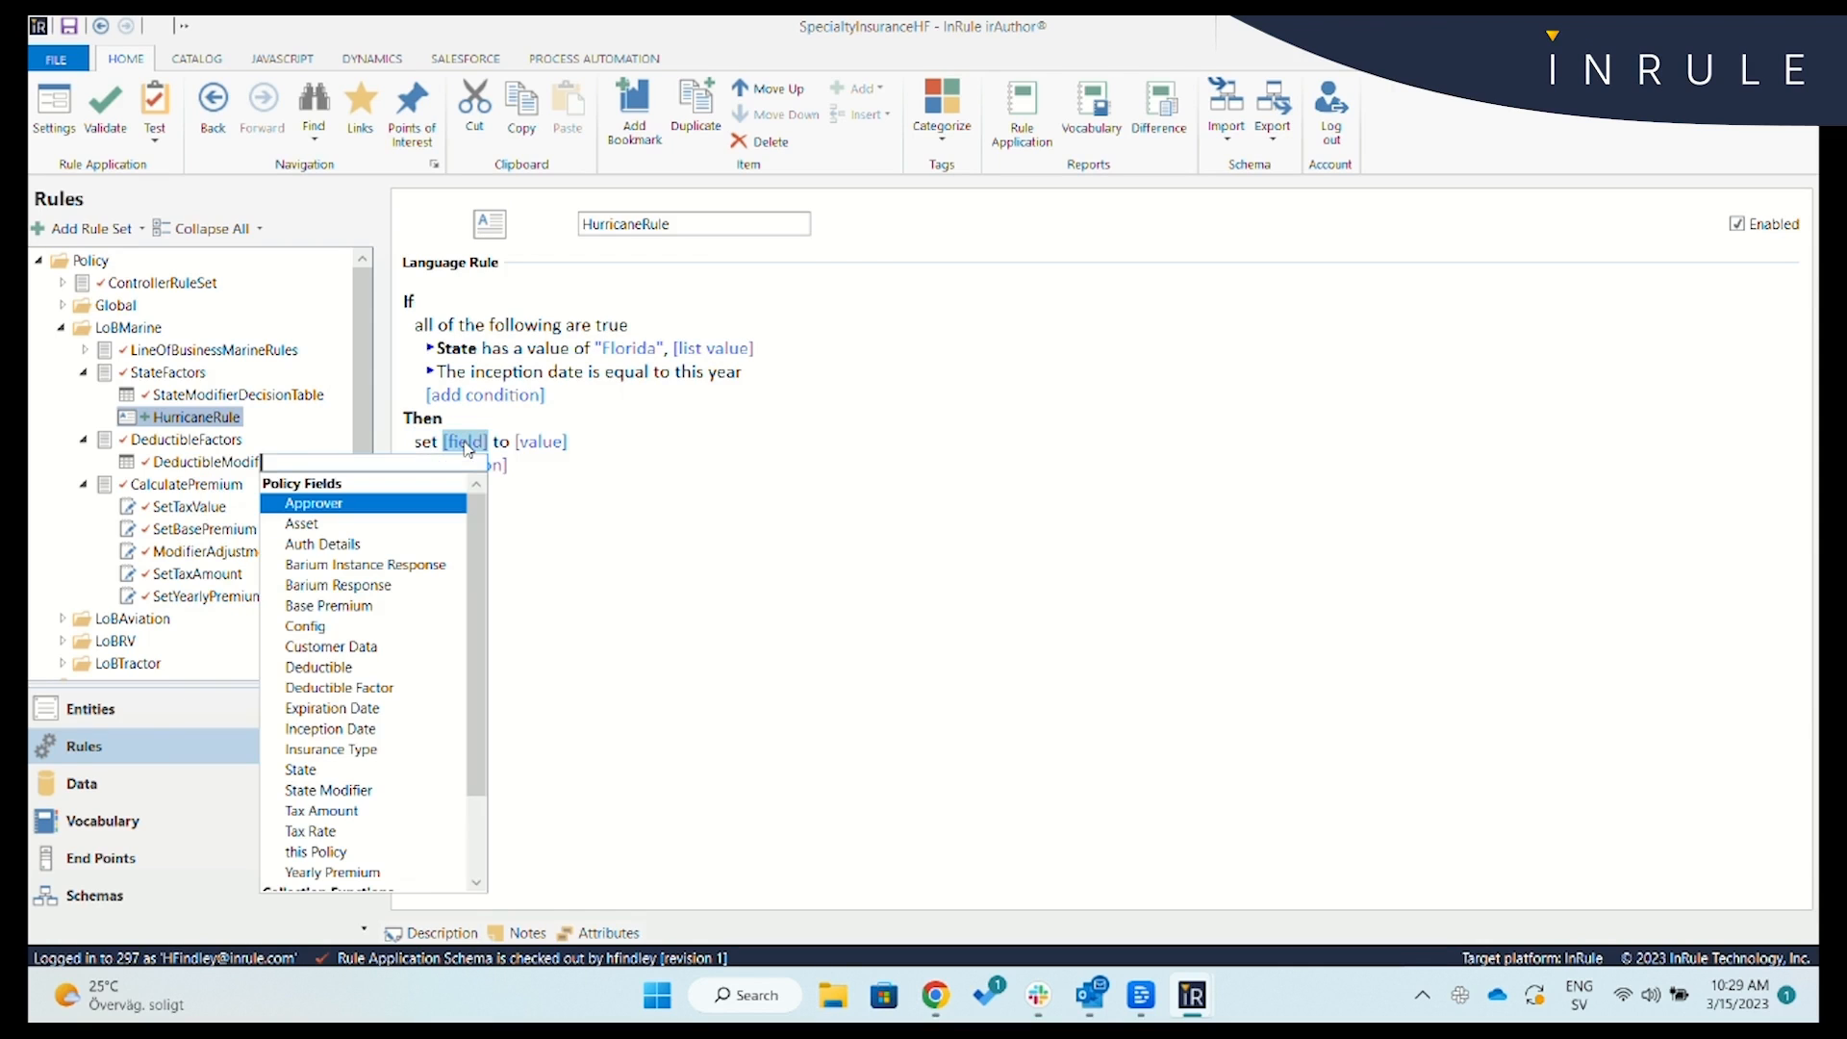
pyautogui.click(328, 791)
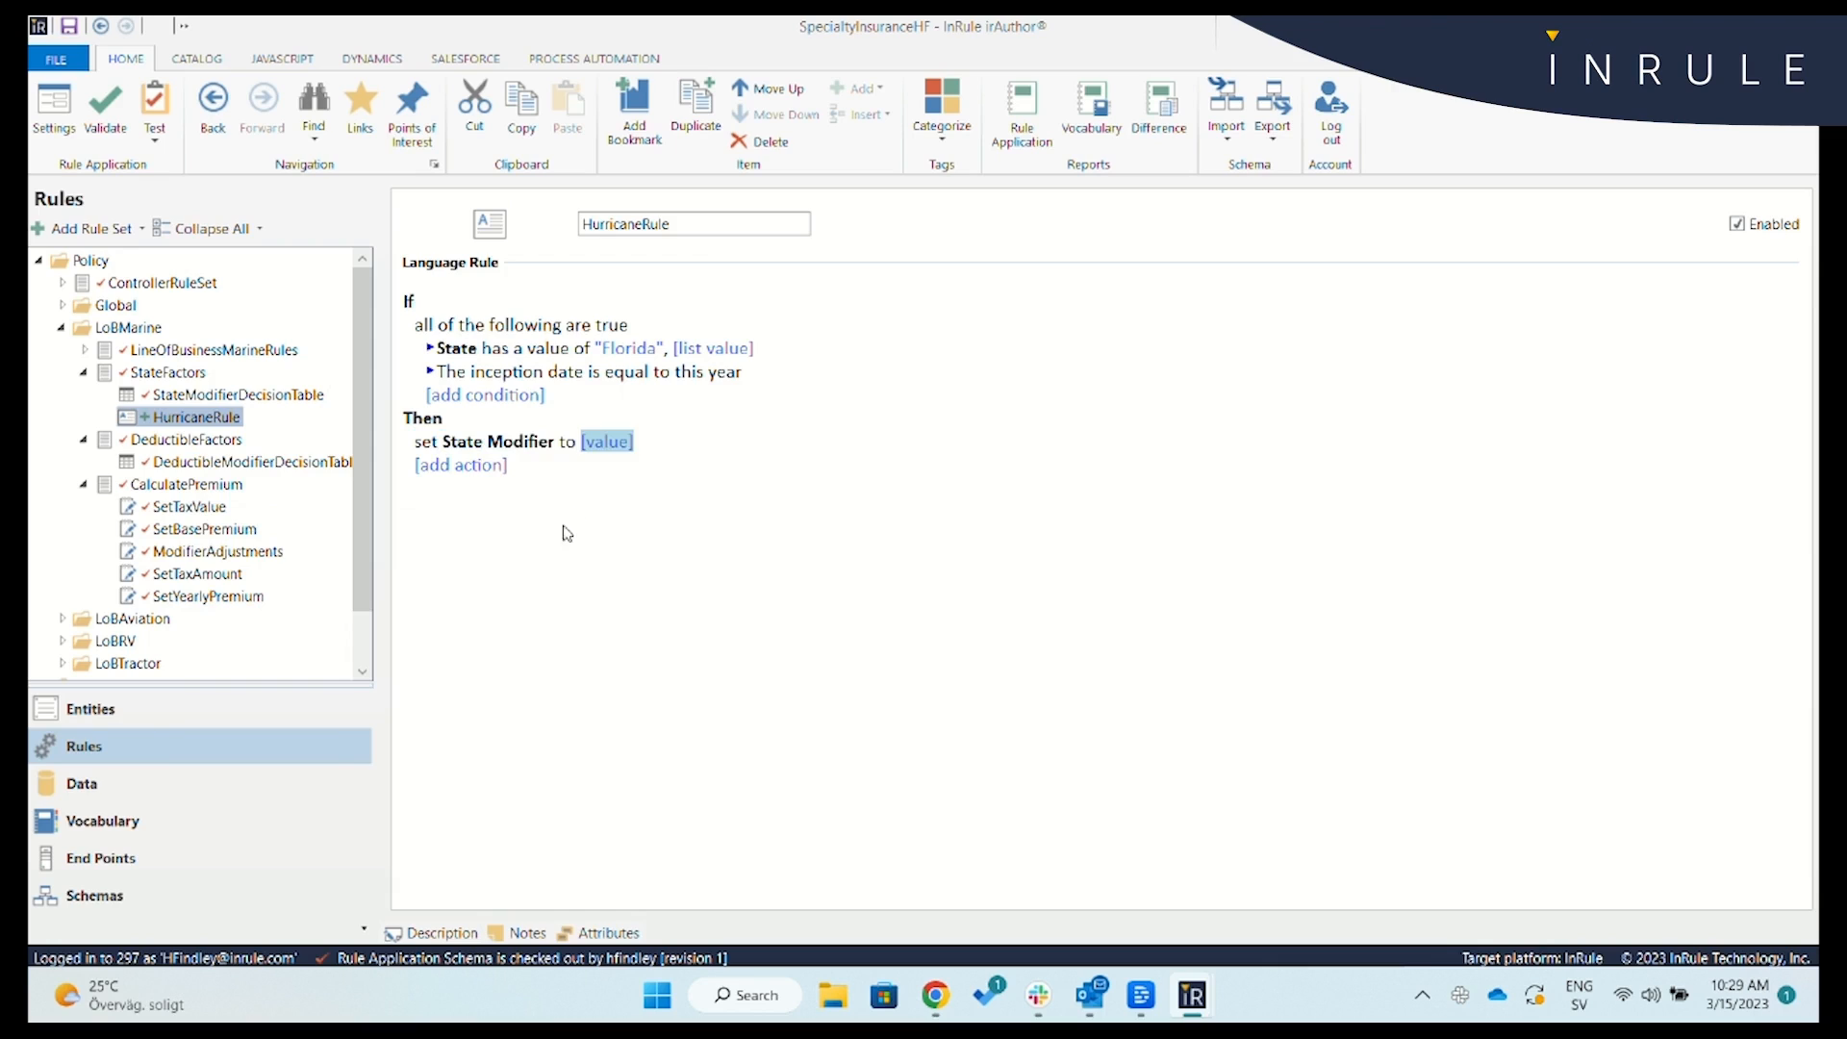
pyautogui.click(618, 443)
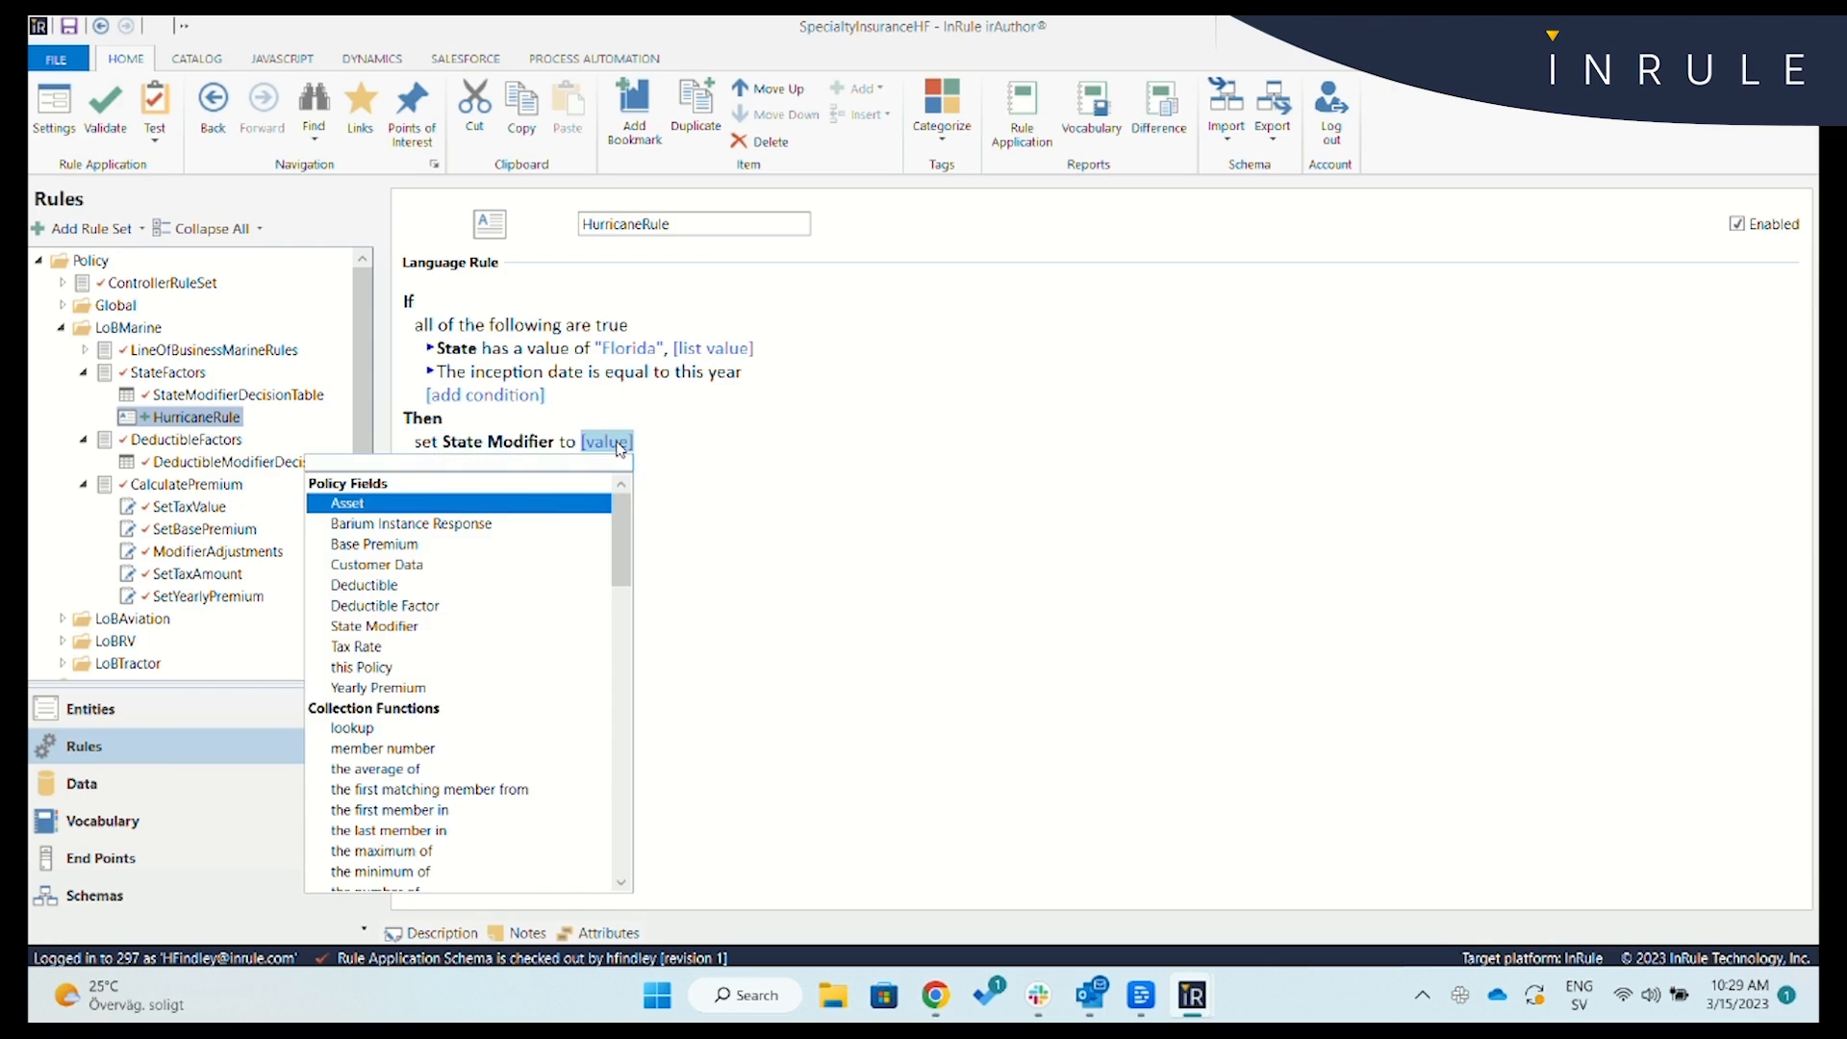
pyautogui.write('1.3')
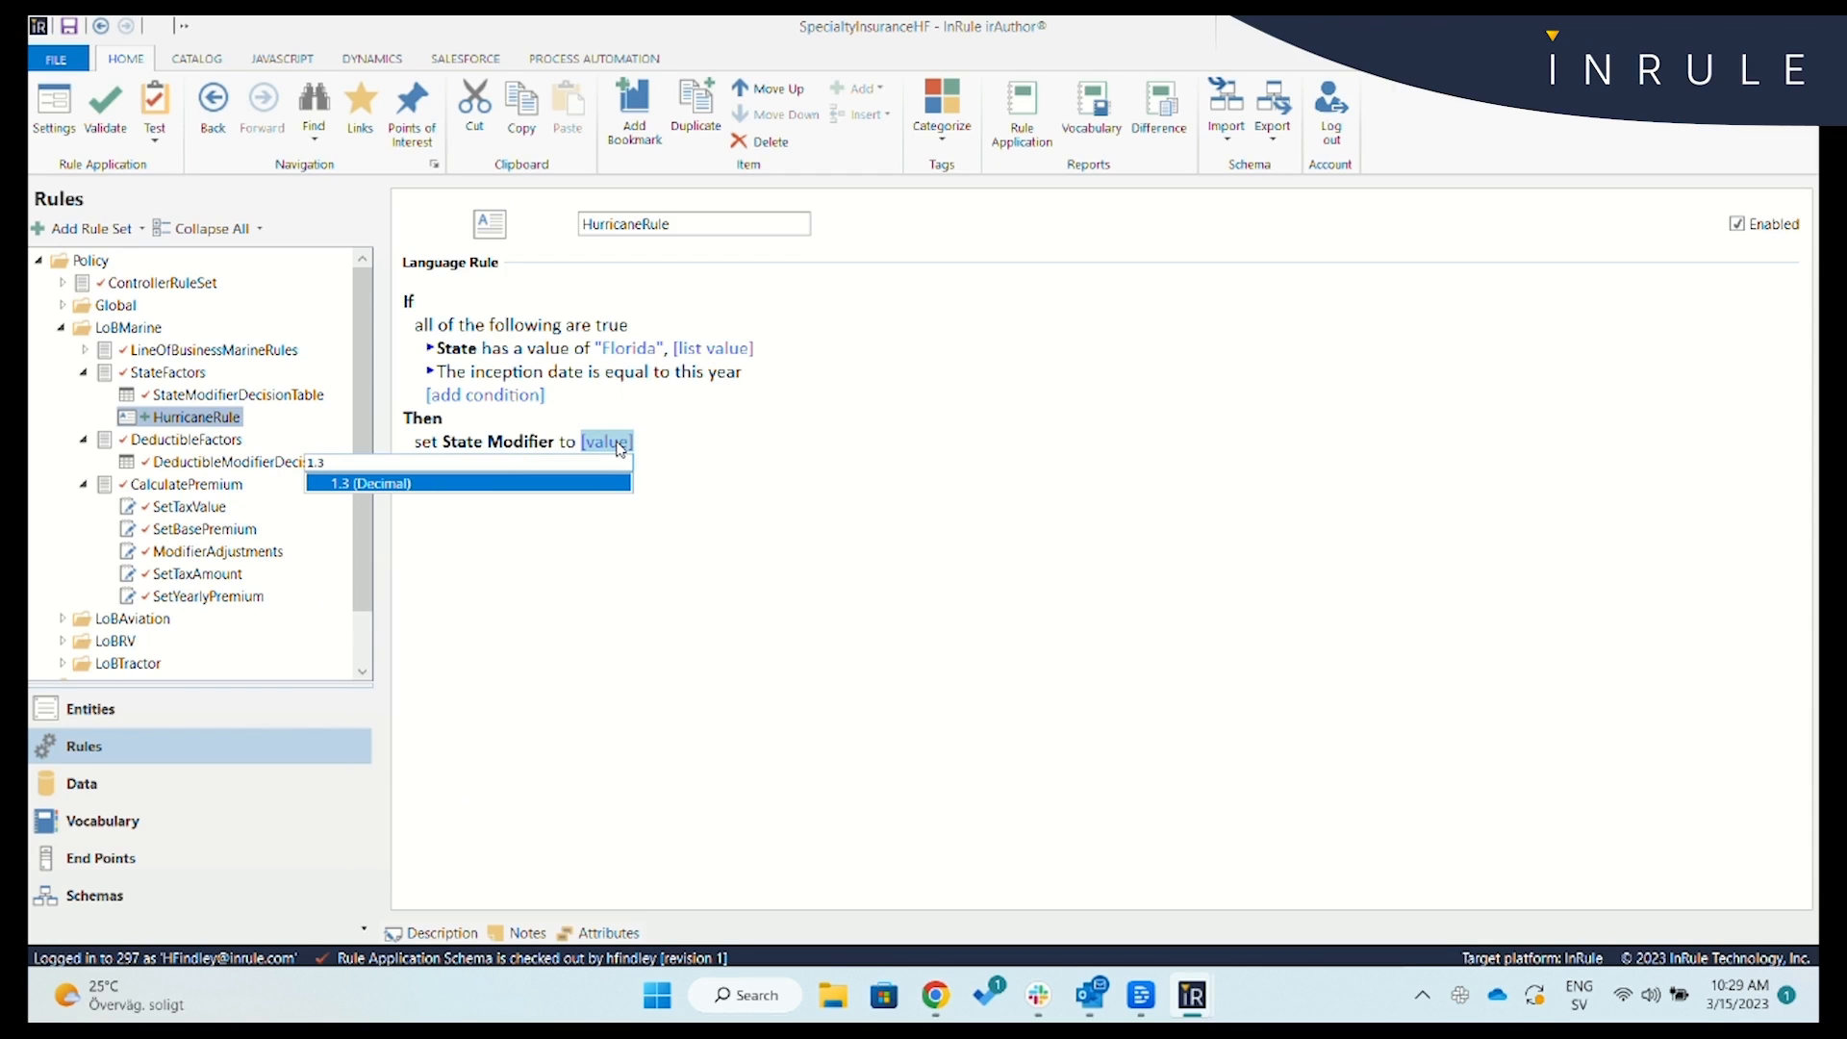
pyautogui.click(601, 484)
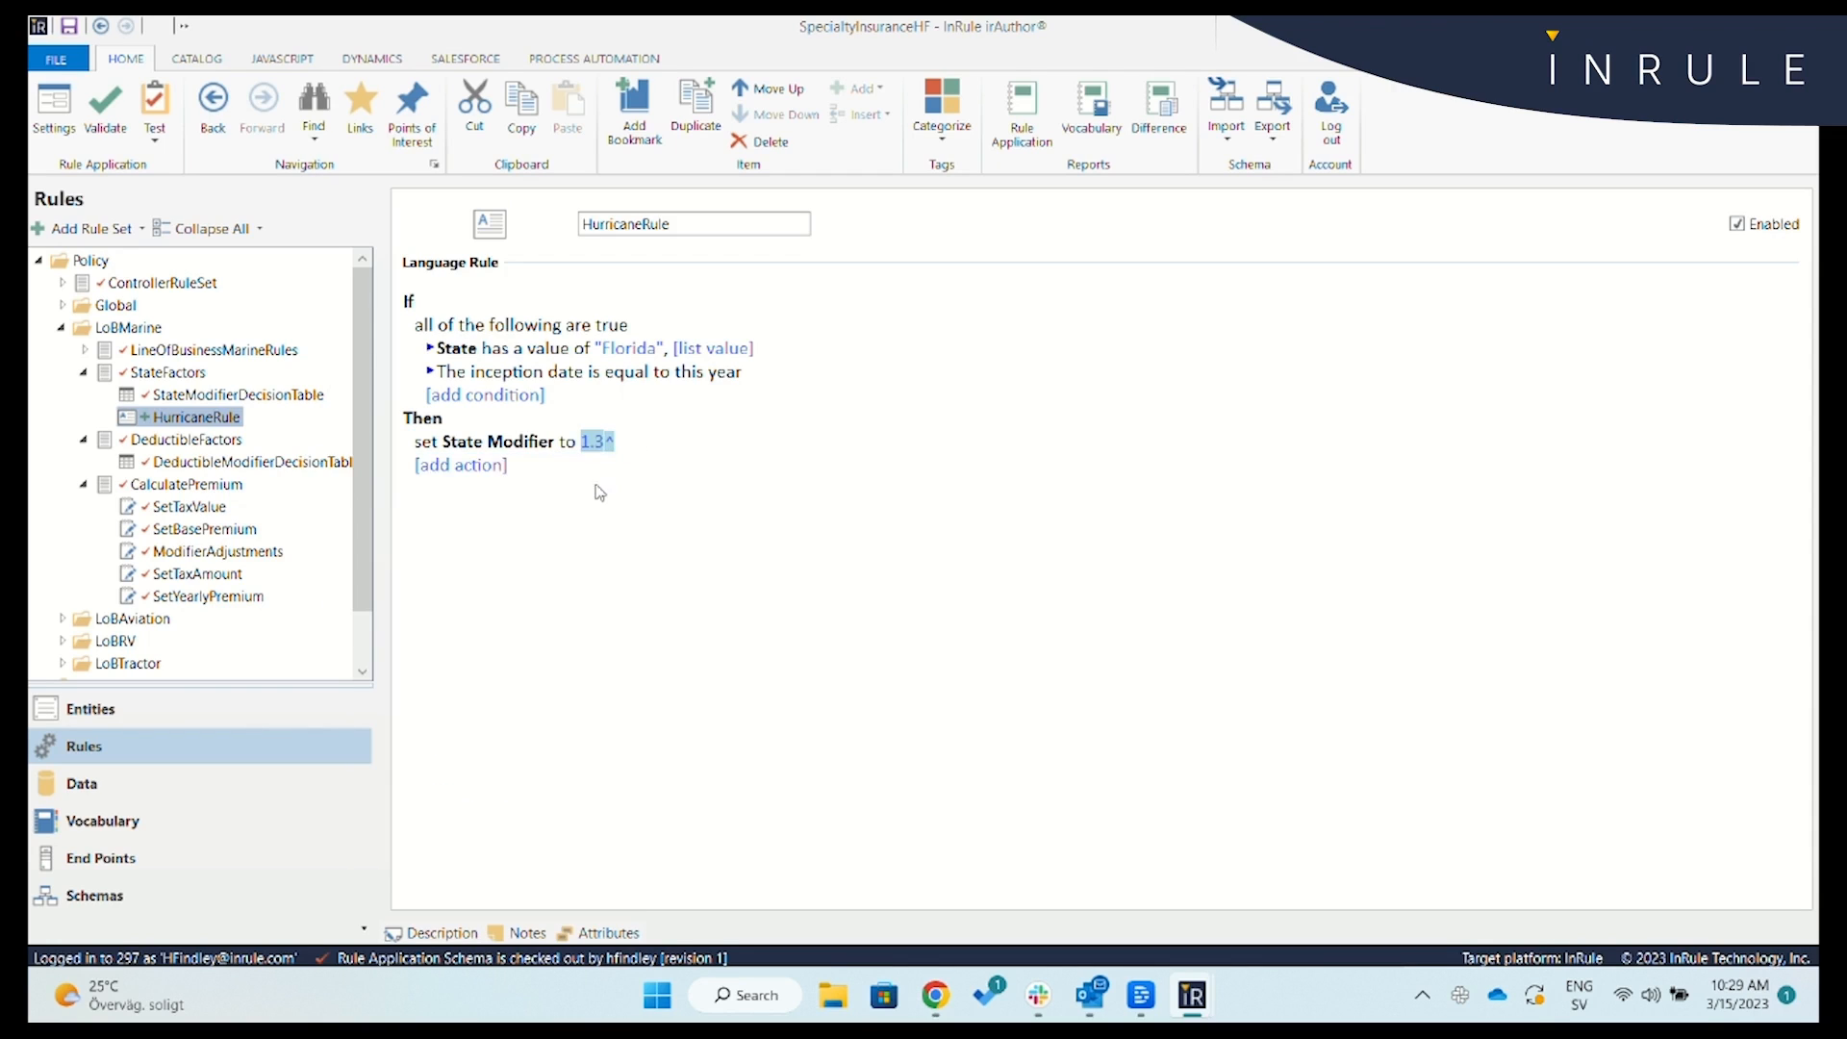
# Add a fire notification action with the message "Check out this hurricane rate!" and validate the rule application.
pyautogui.click(452, 465)
pyautogui.write('fire')
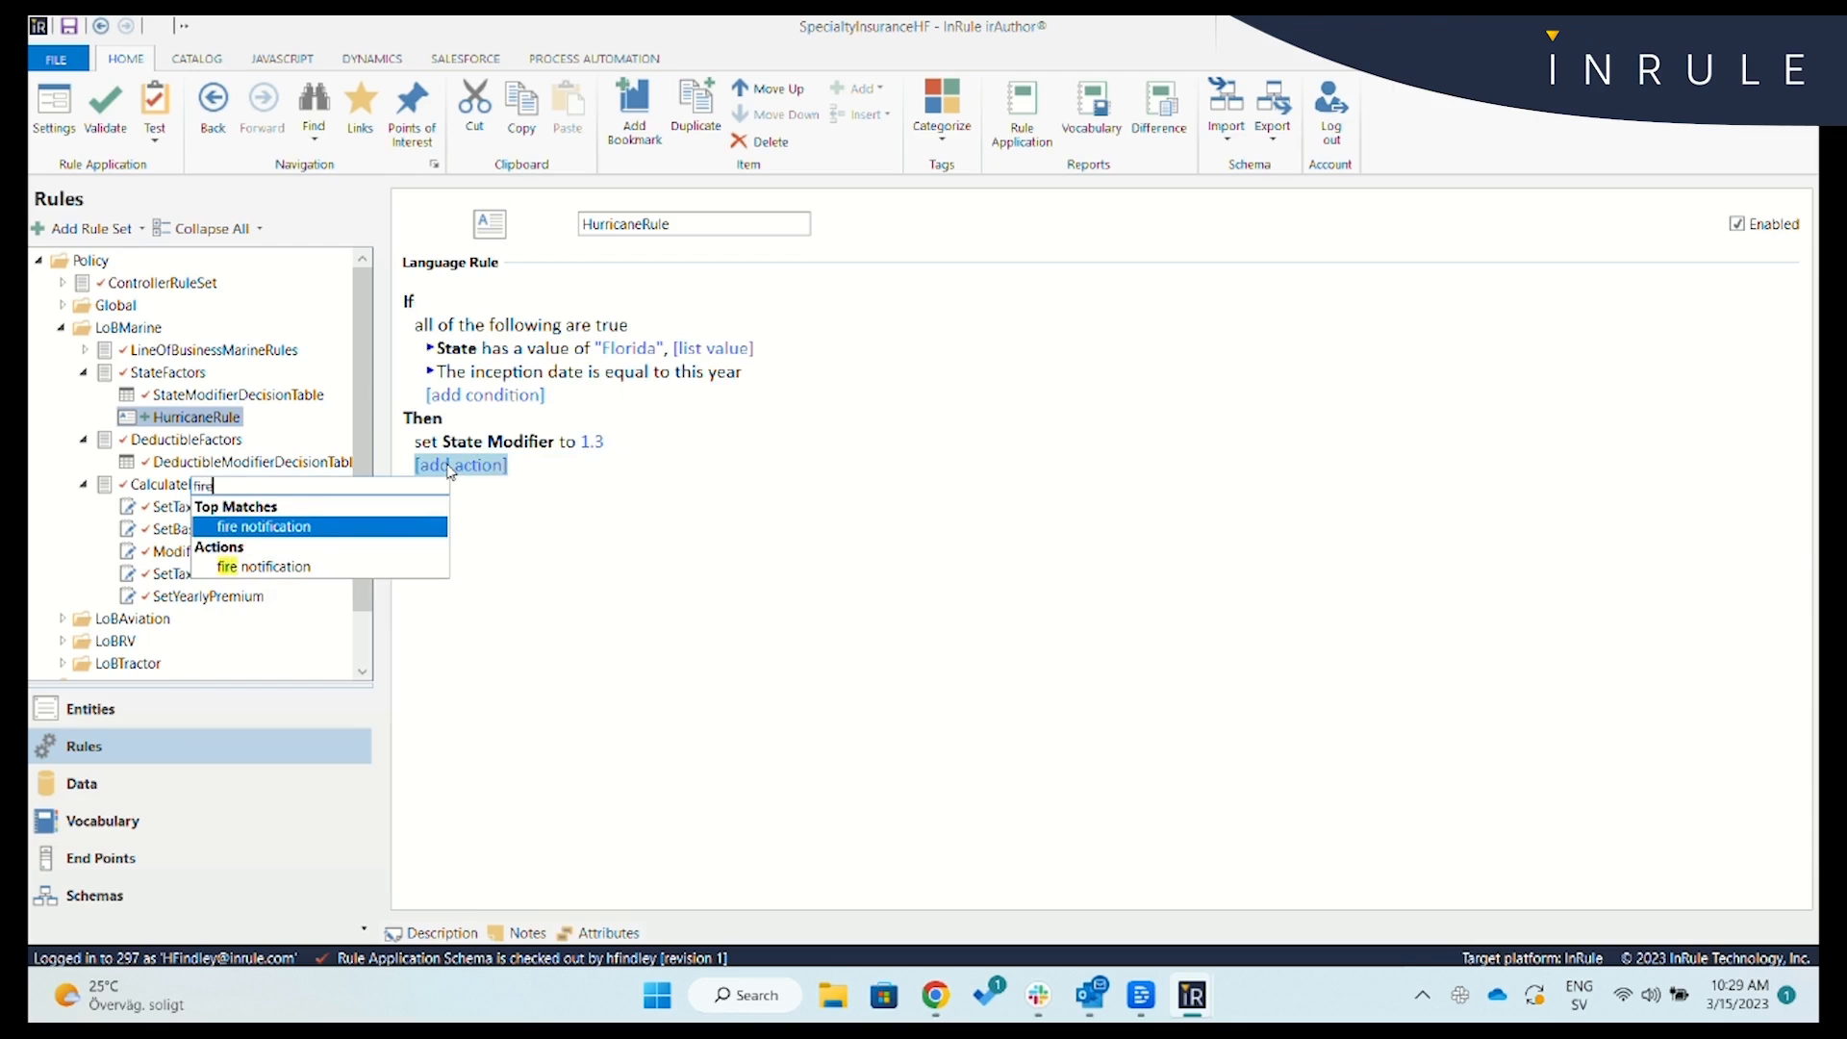
pyautogui.press('Return')
pyautogui.click(598, 473)
pyautogui.write('Check out this hurricane rate!')
pyautogui.press('Return')
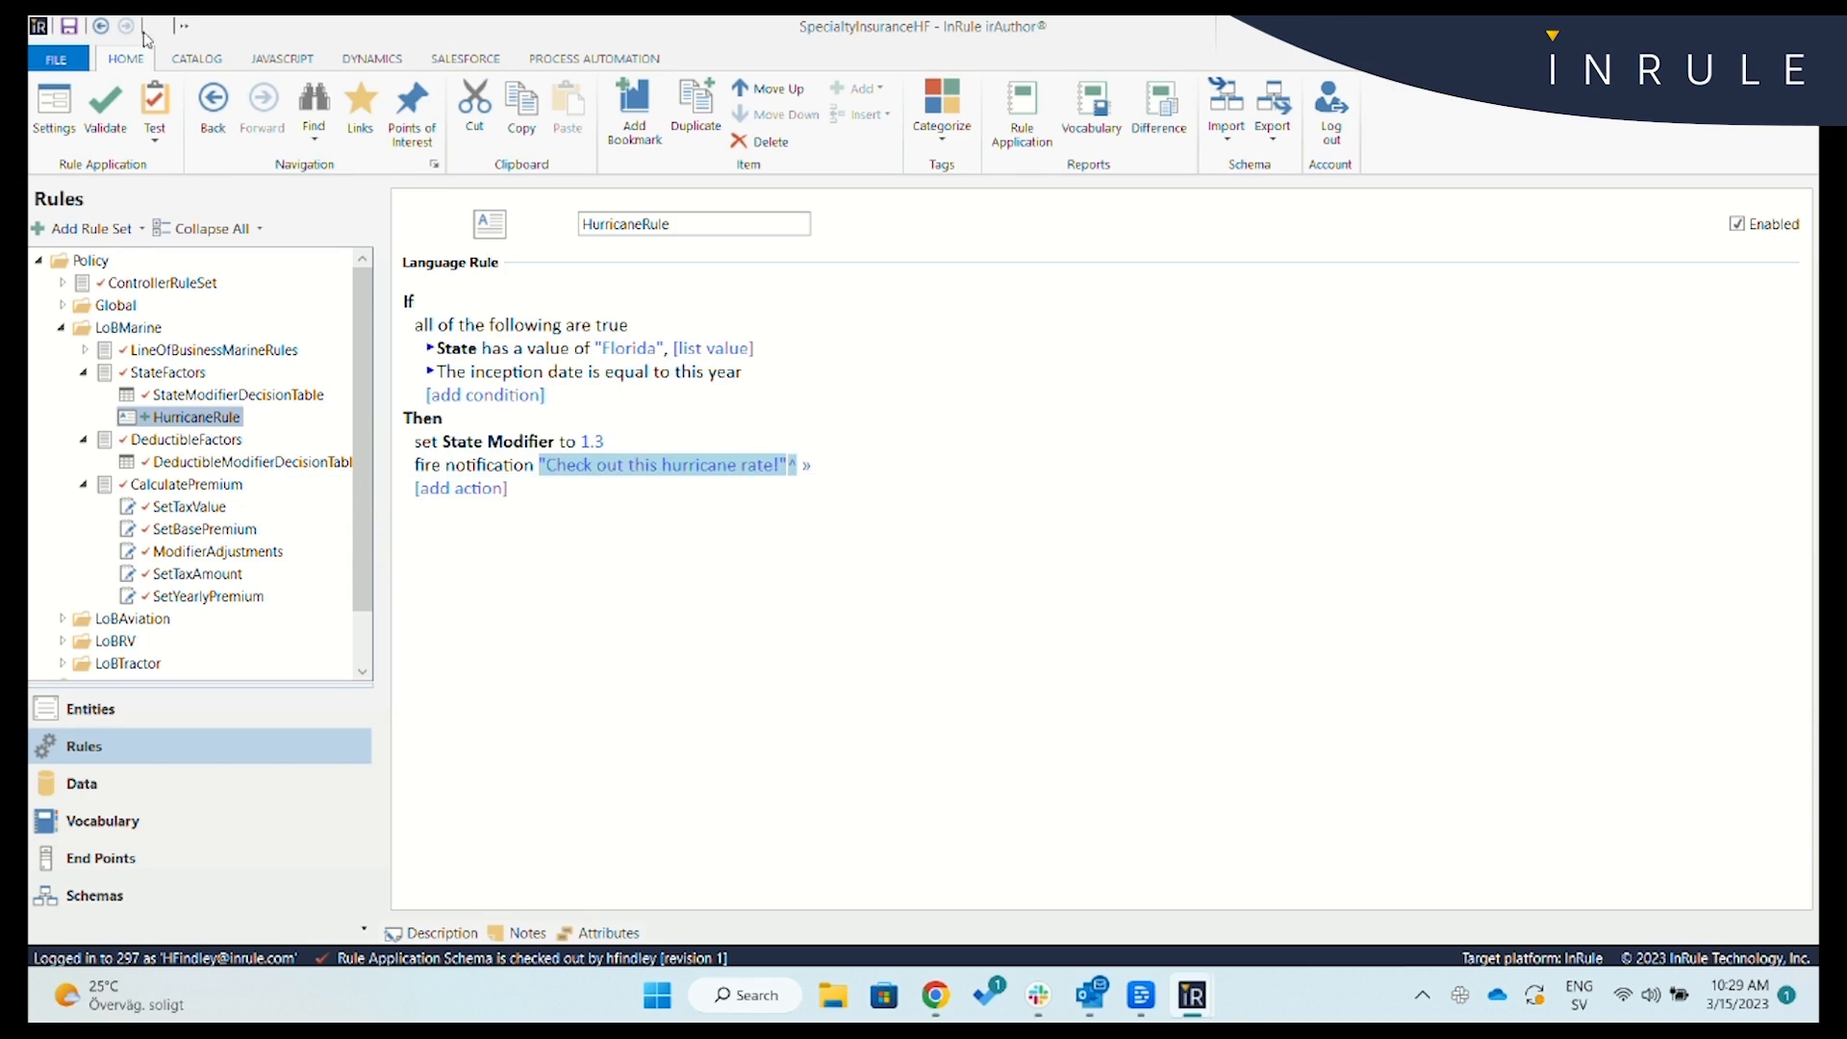
pyautogui.click(106, 106)
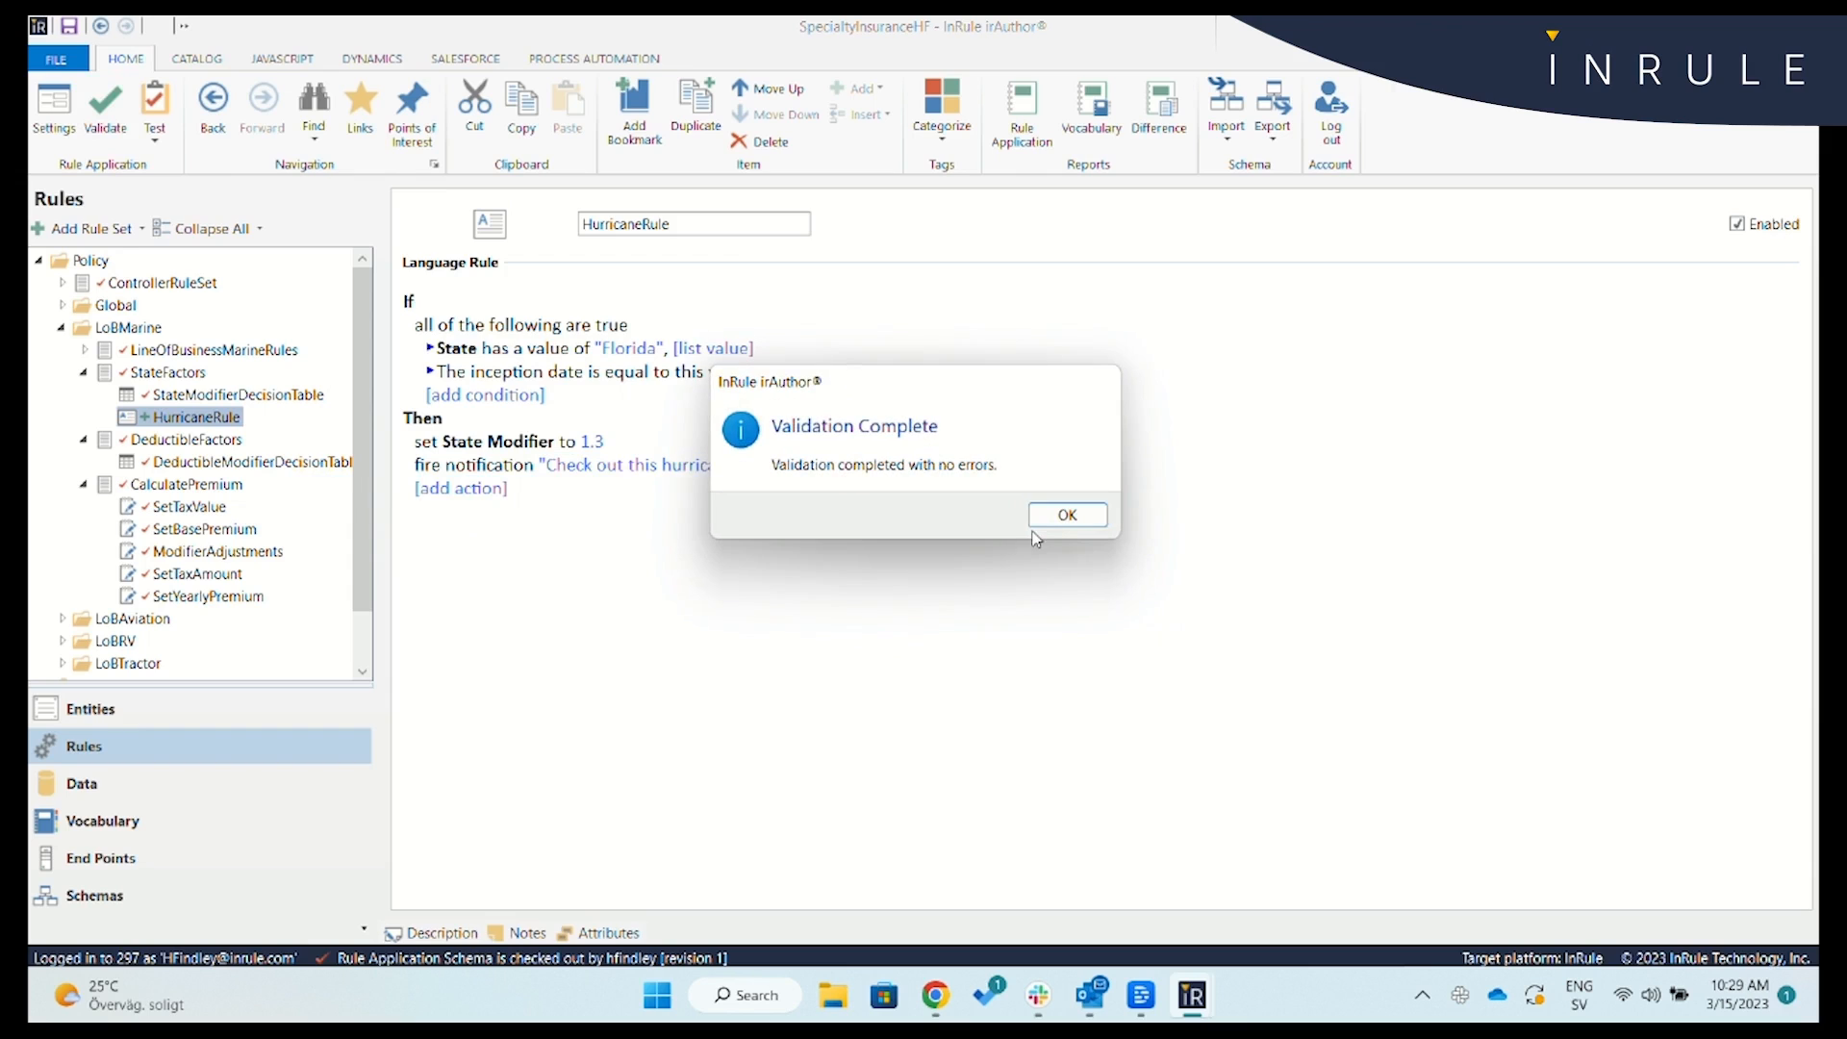
pyautogui.click(1061, 517)
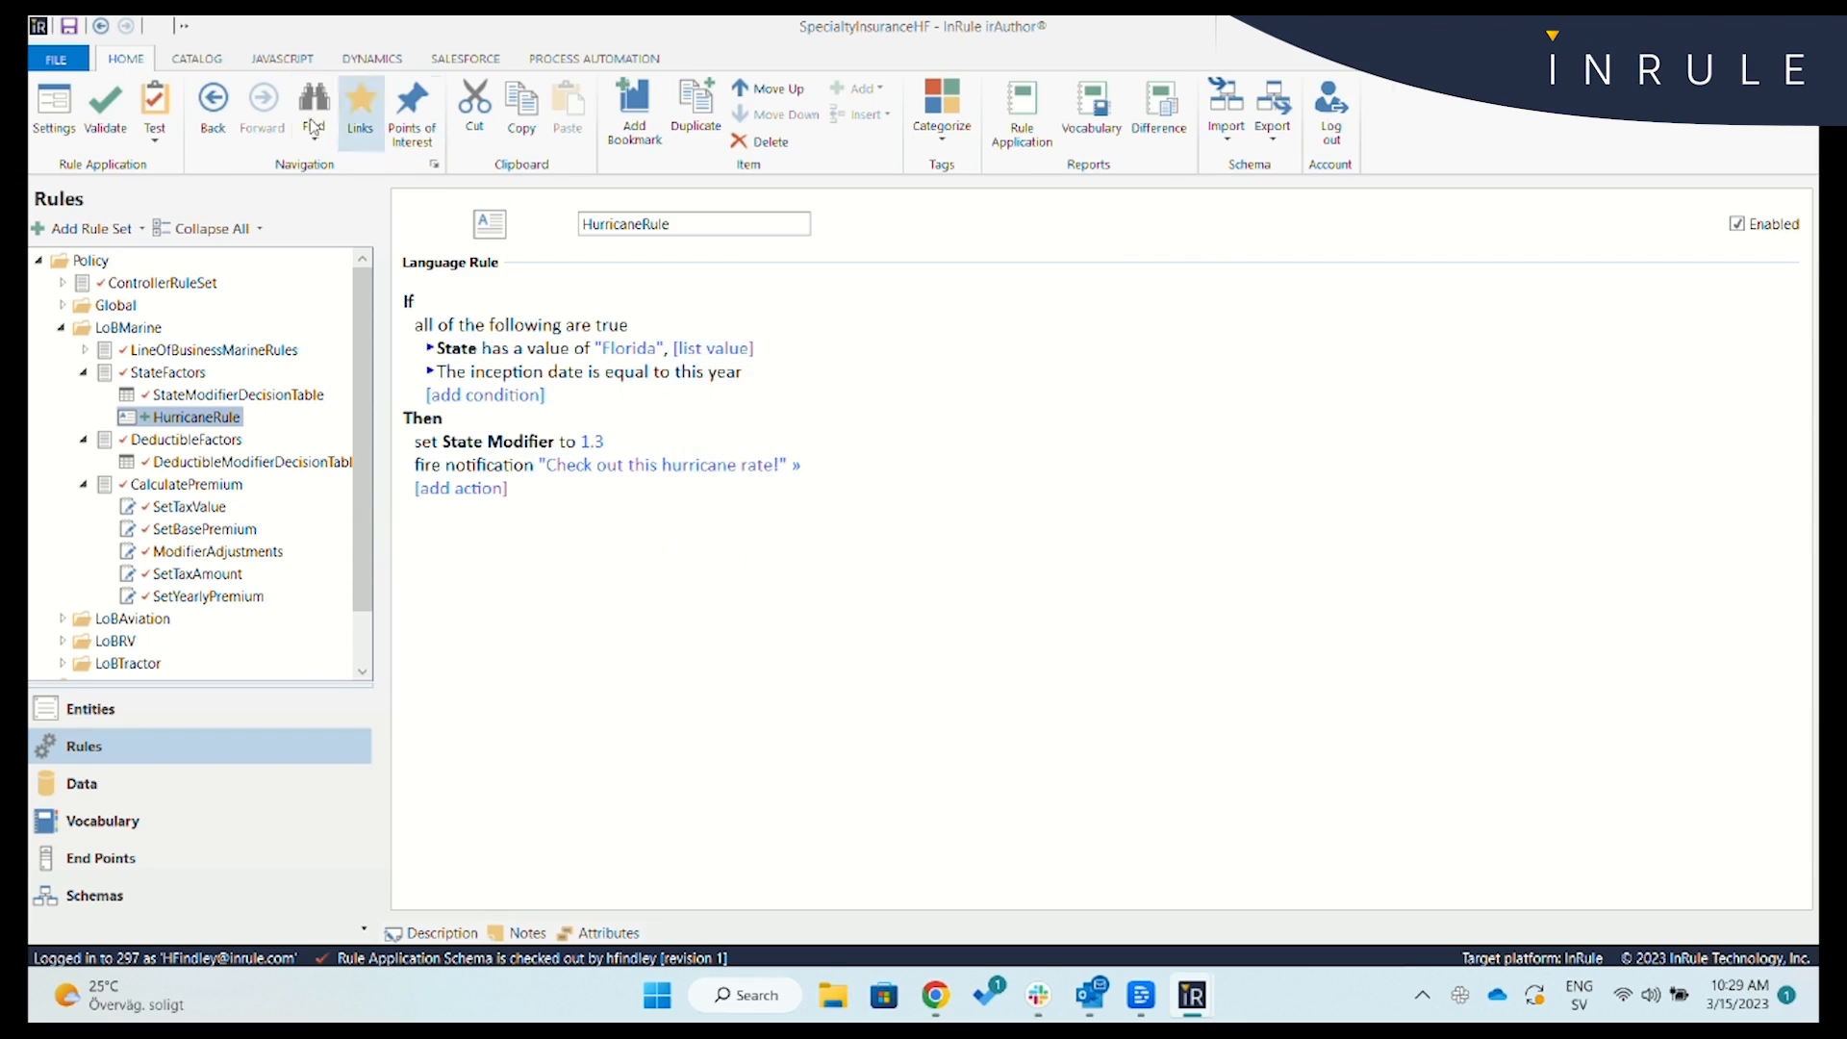
# Start a Policy test session in irVerify and load the test data file specialtyInsurance.json.
pyautogui.click(154, 135)
pyautogui.click(157, 203)
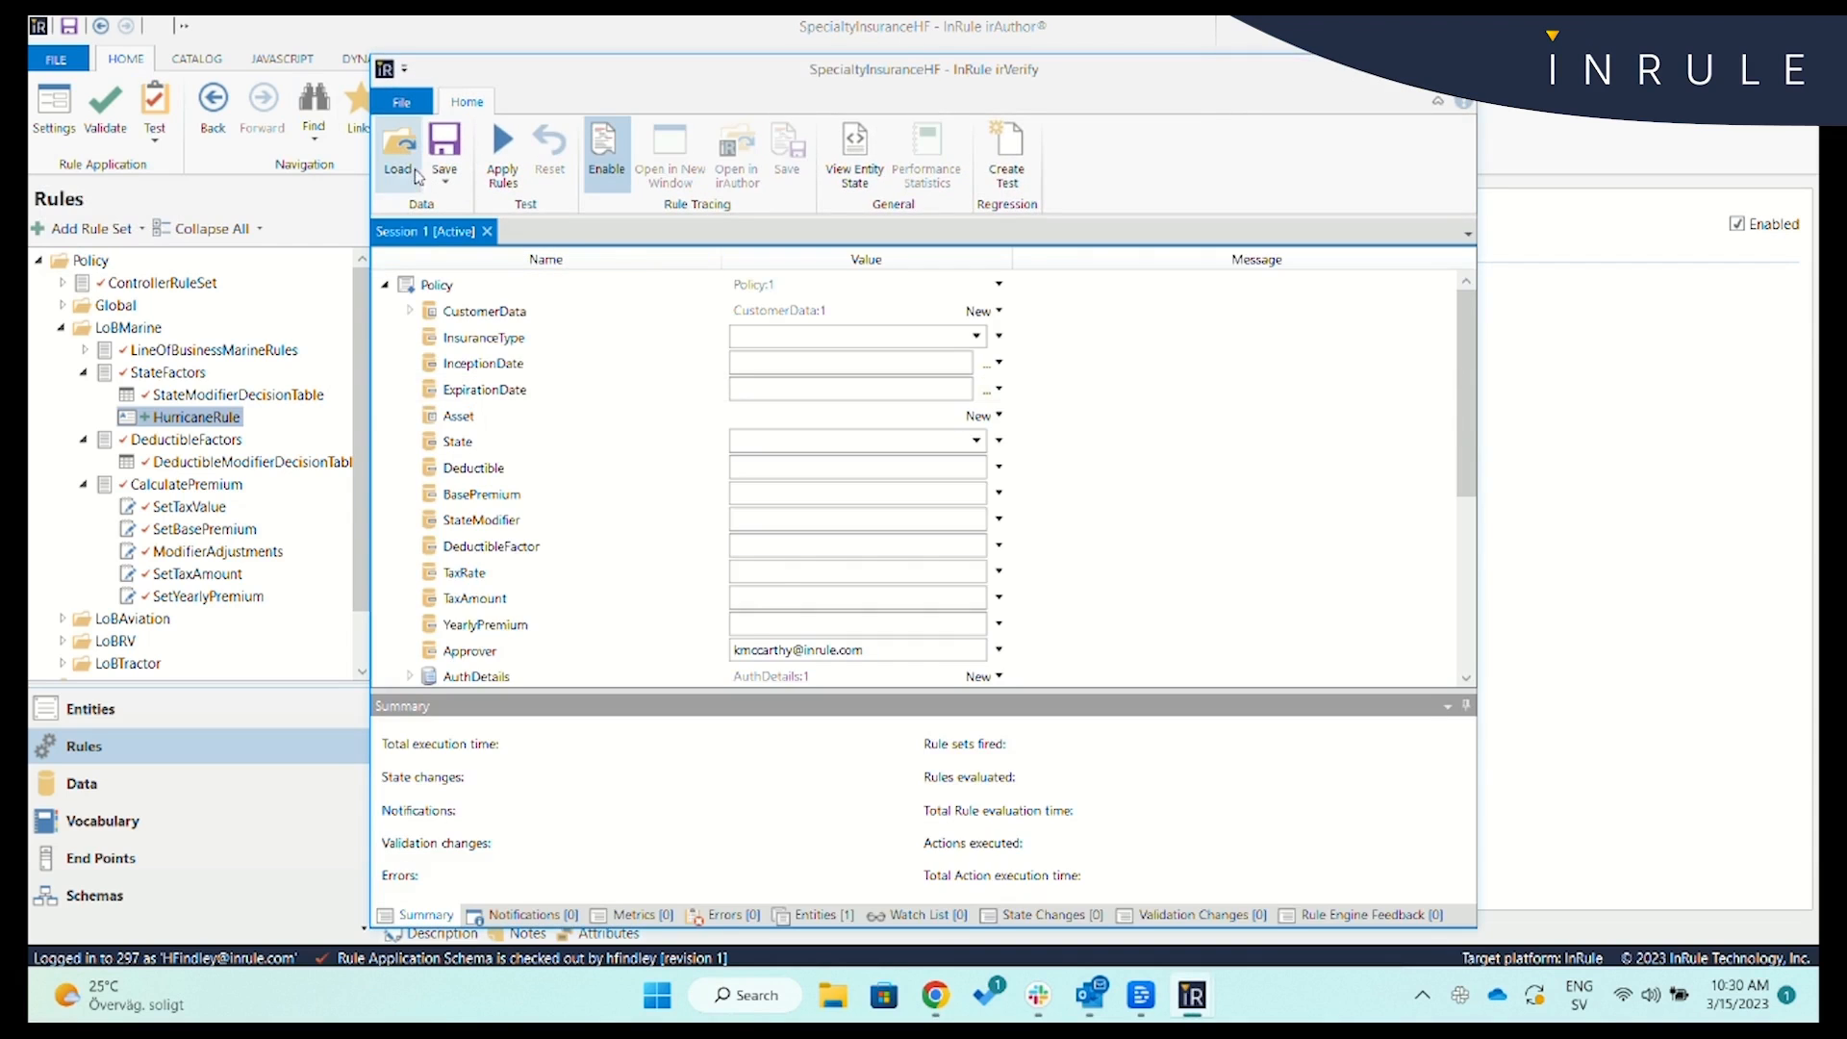
pyautogui.click(417, 176)
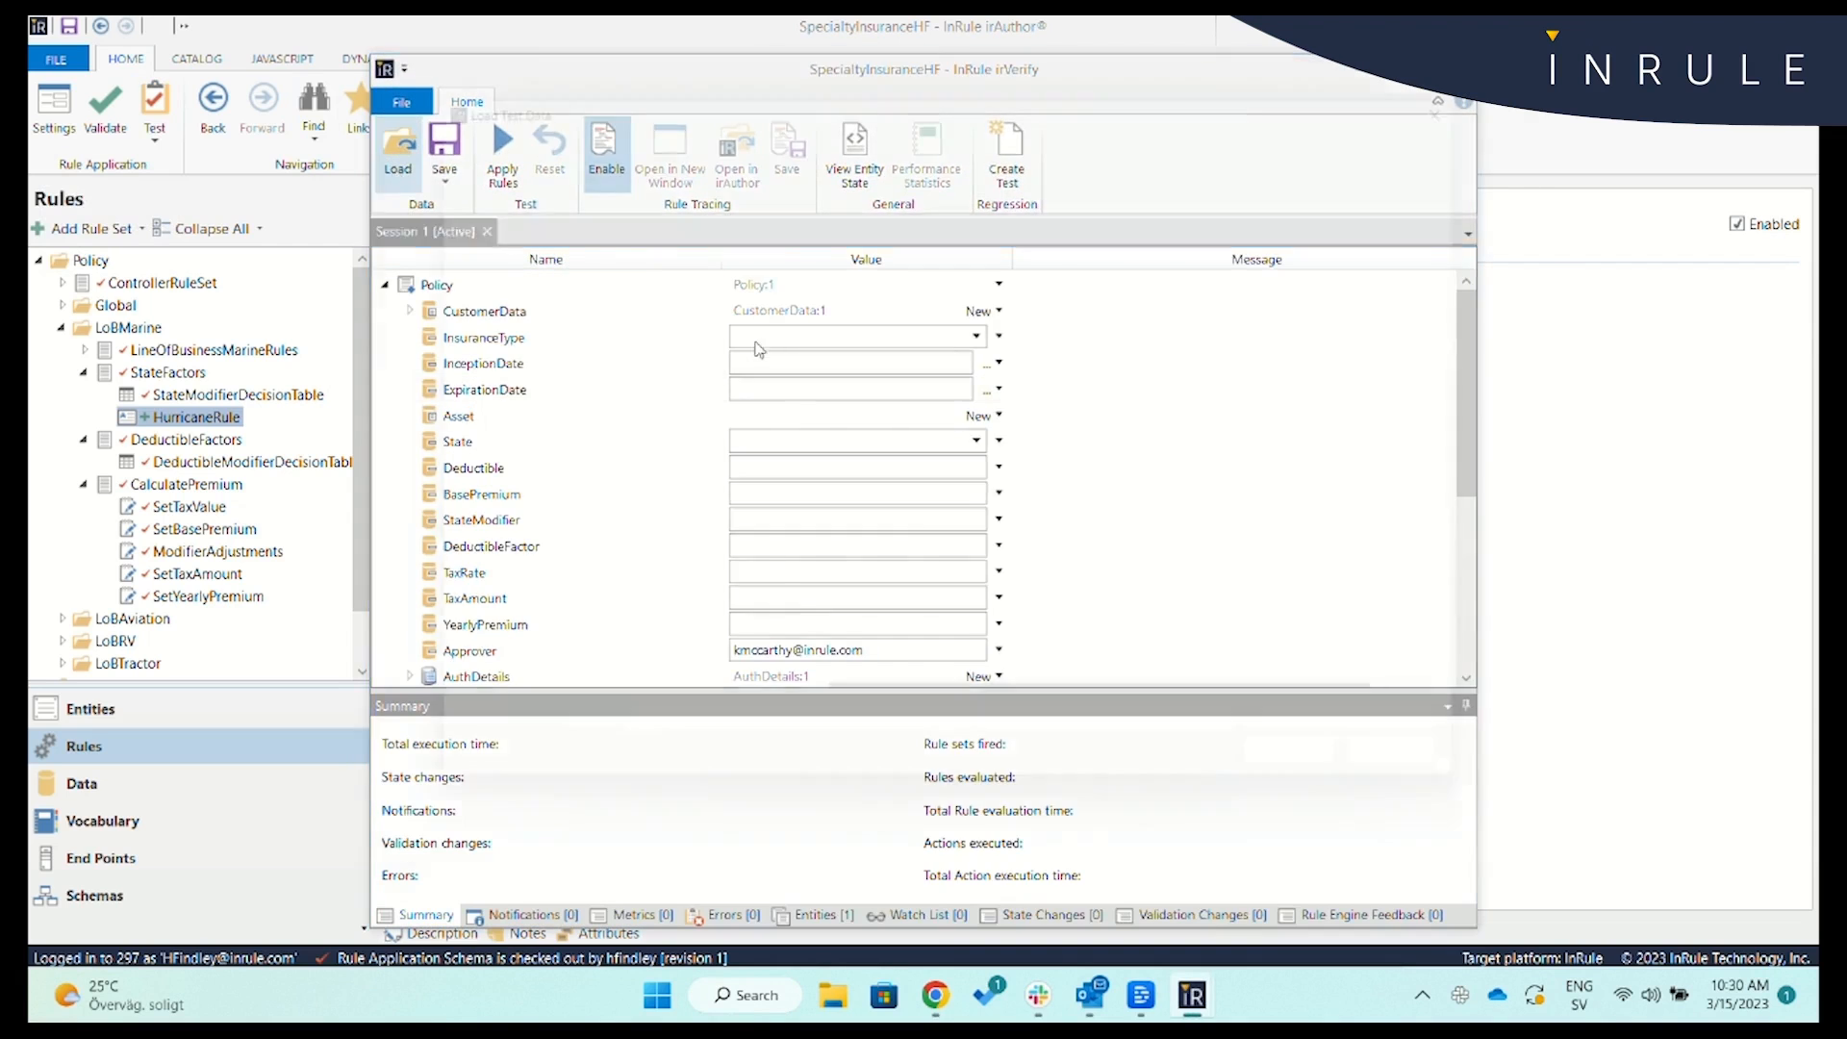
pyautogui.scroll(-2, 1067, 592)
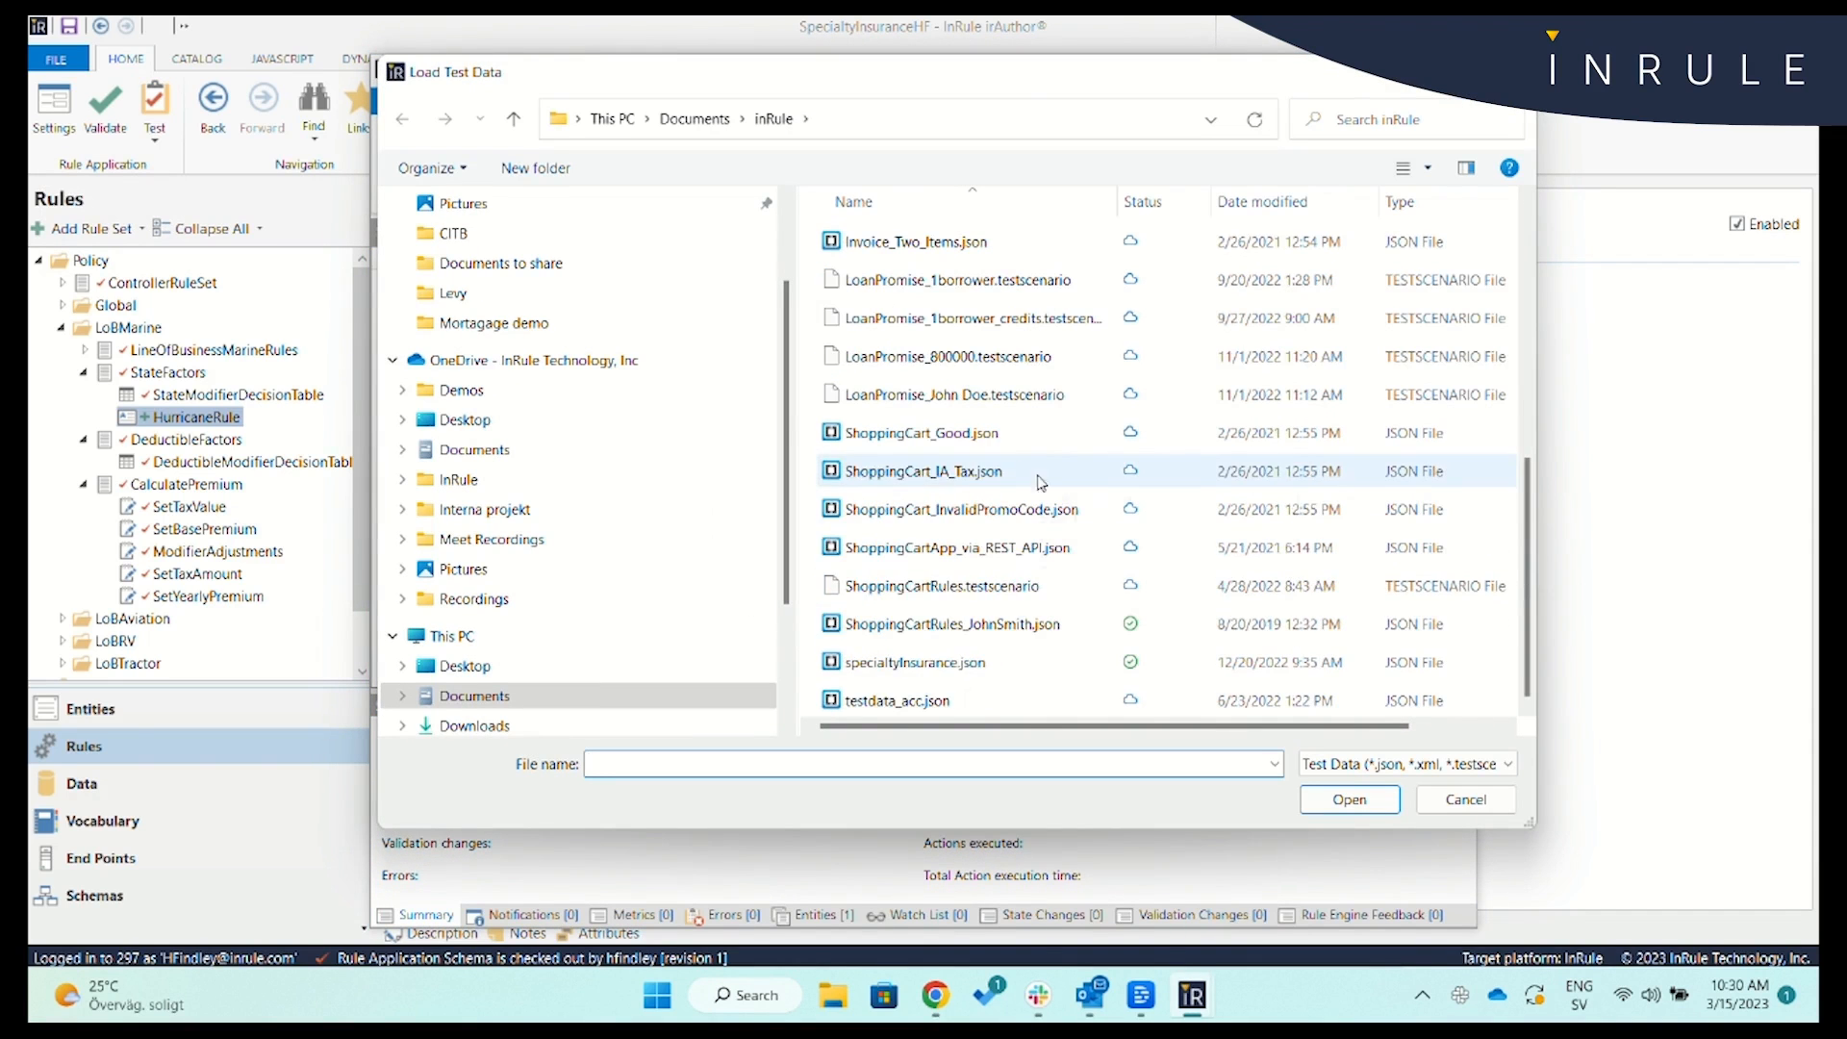
pyautogui.click(1008, 673)
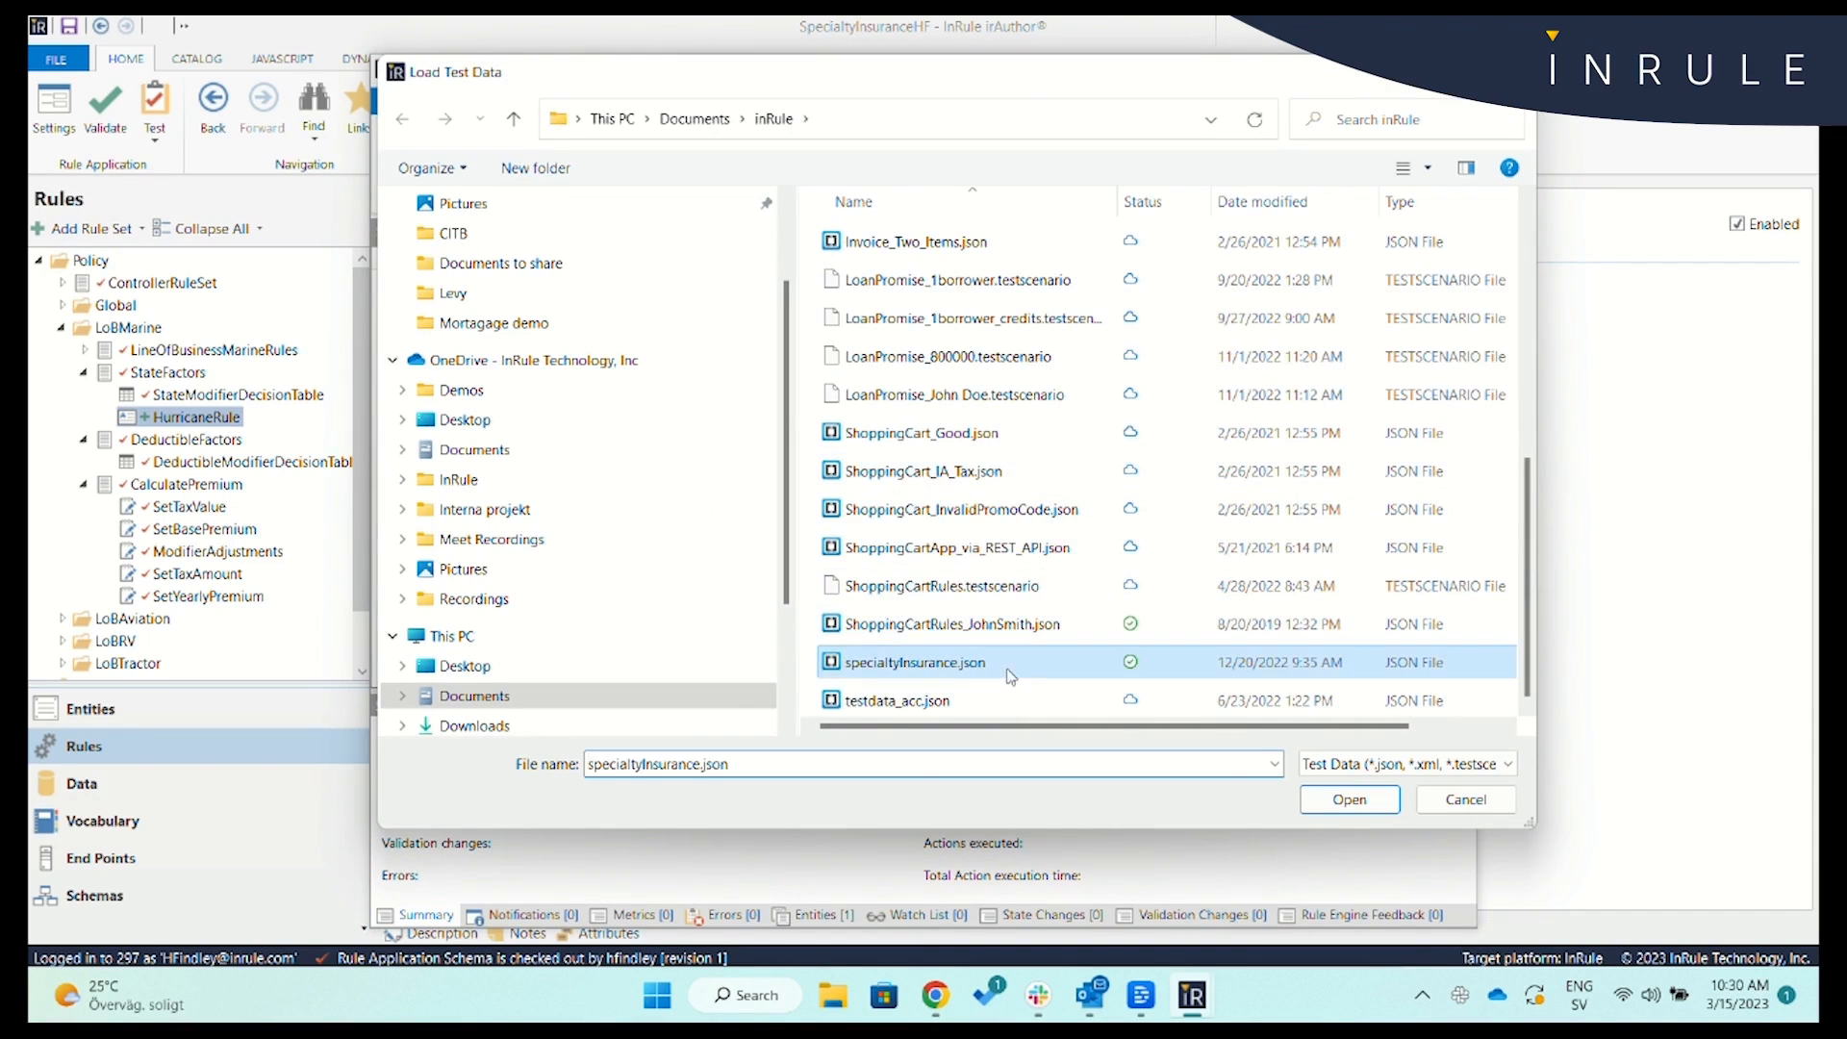
pyautogui.click(1350, 817)
# Apply the rules to the loaded policy and check the notifications they fire, closing irVerify when done.
pyautogui.click(508, 163)
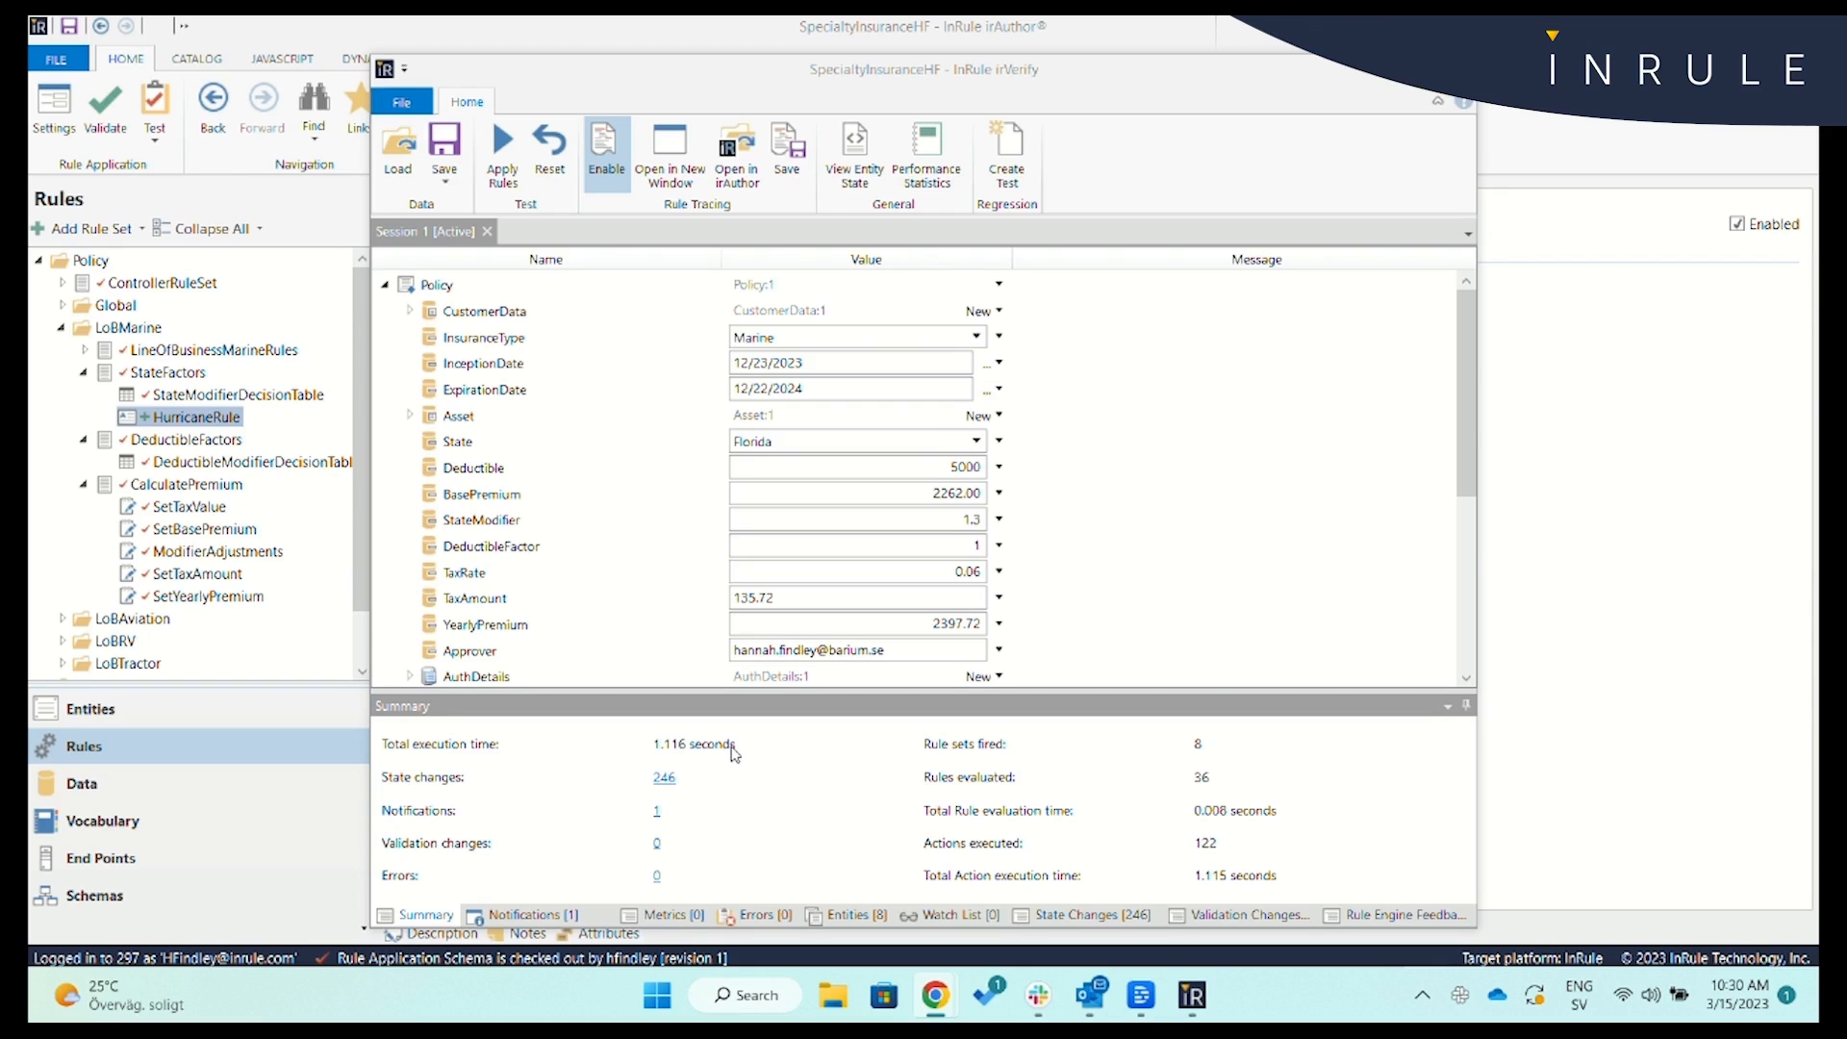
pyautogui.click(564, 916)
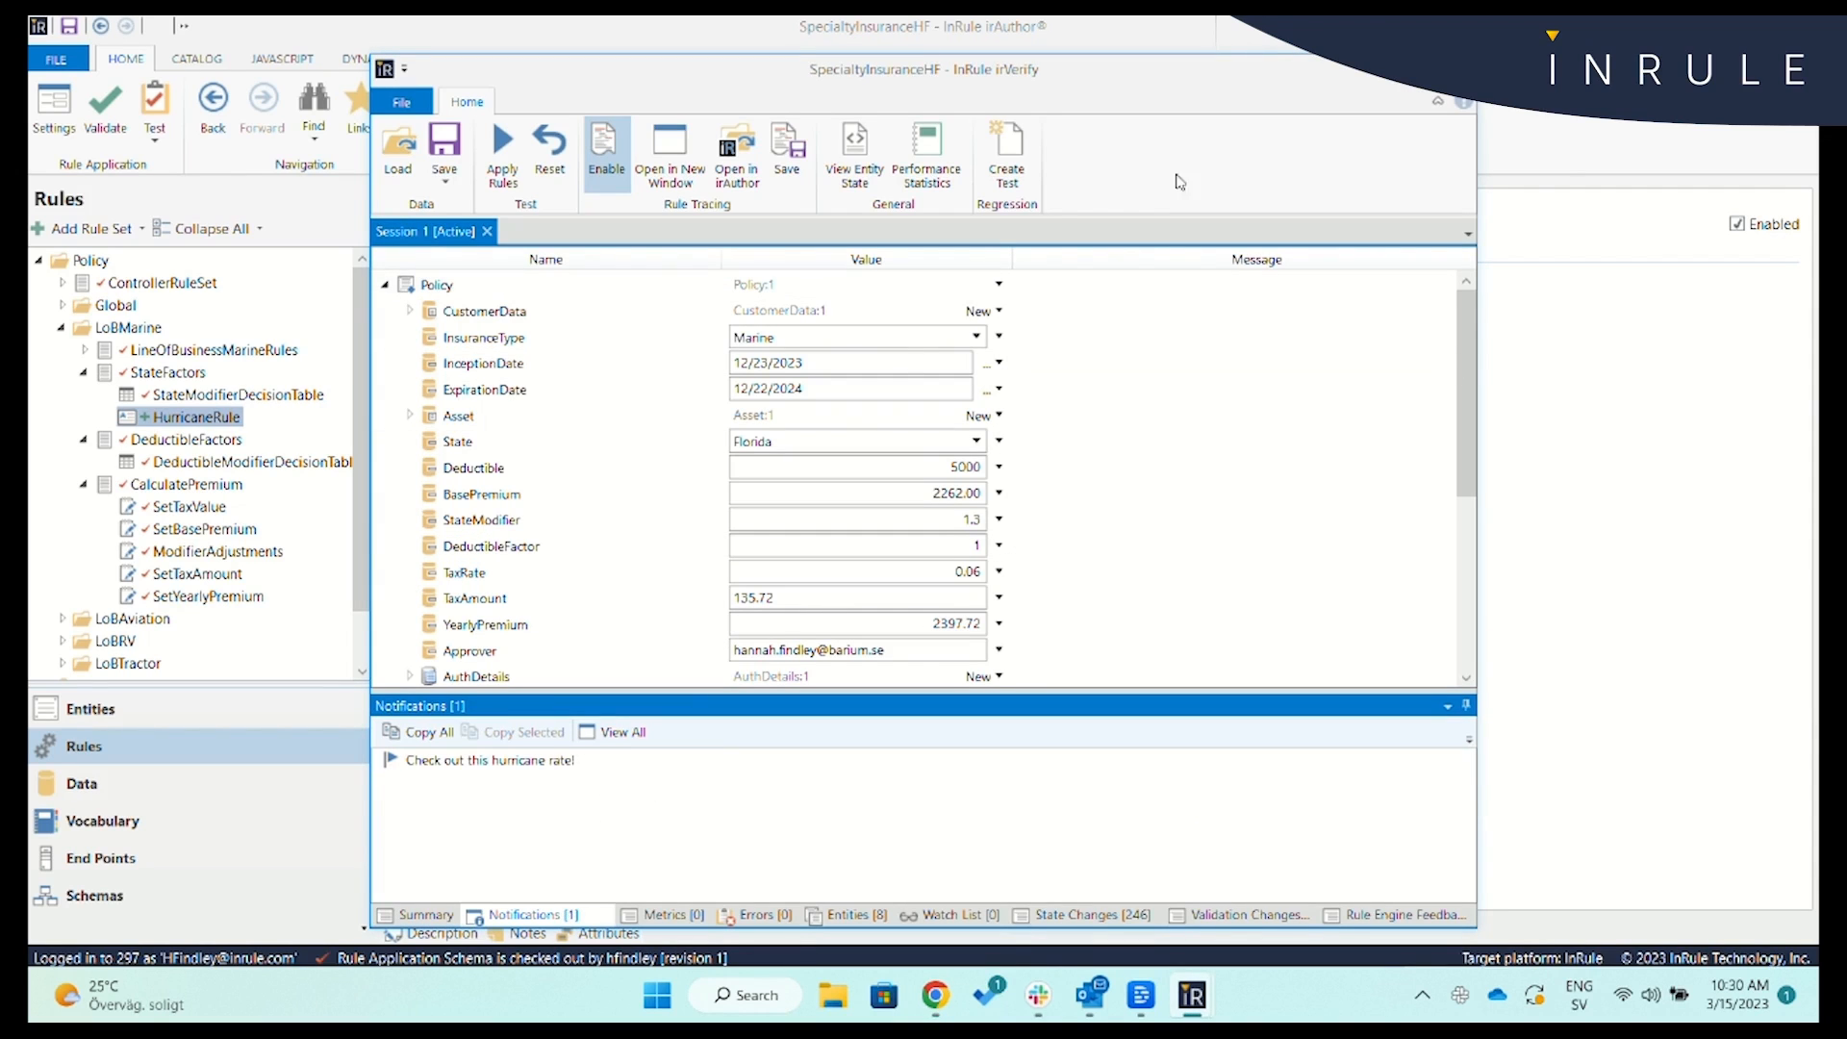
pyautogui.click(1457, 69)
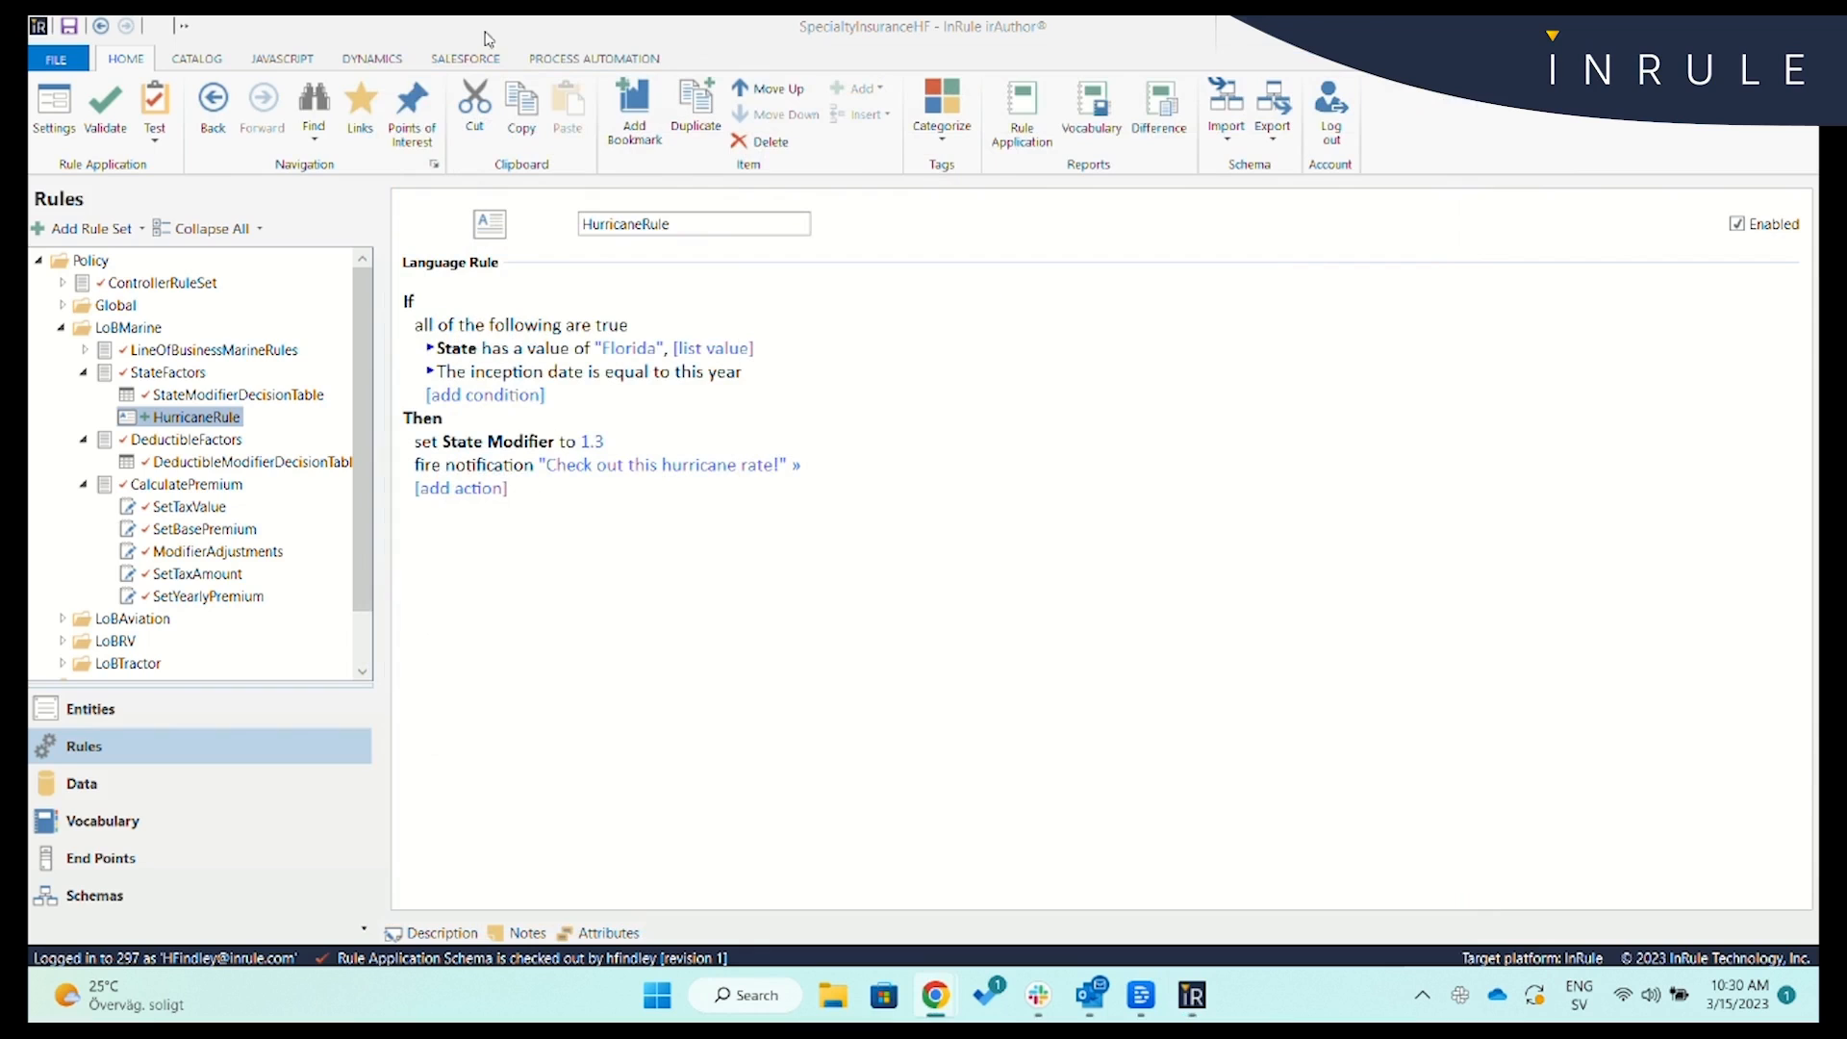
# Check the rule application in to the catalog with the comment "Added hurricane rule for Florida".
pyautogui.click(207, 59)
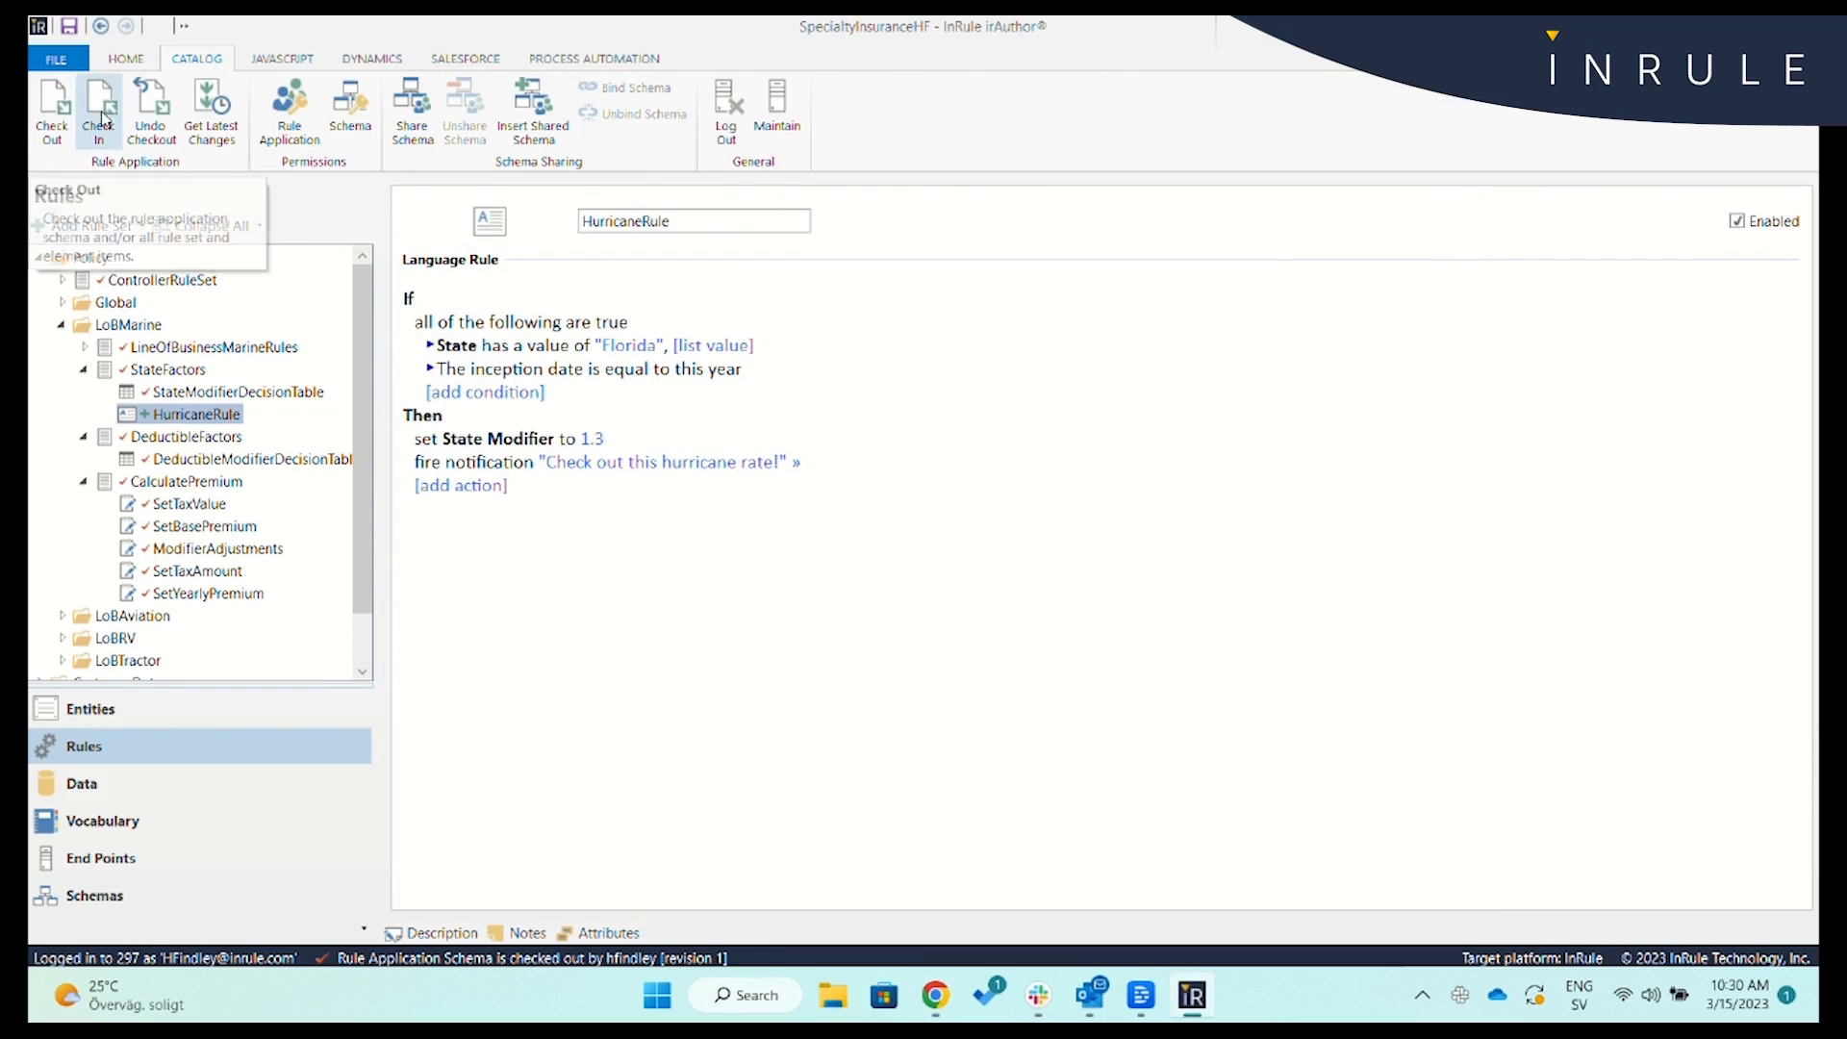
pyautogui.click(100, 116)
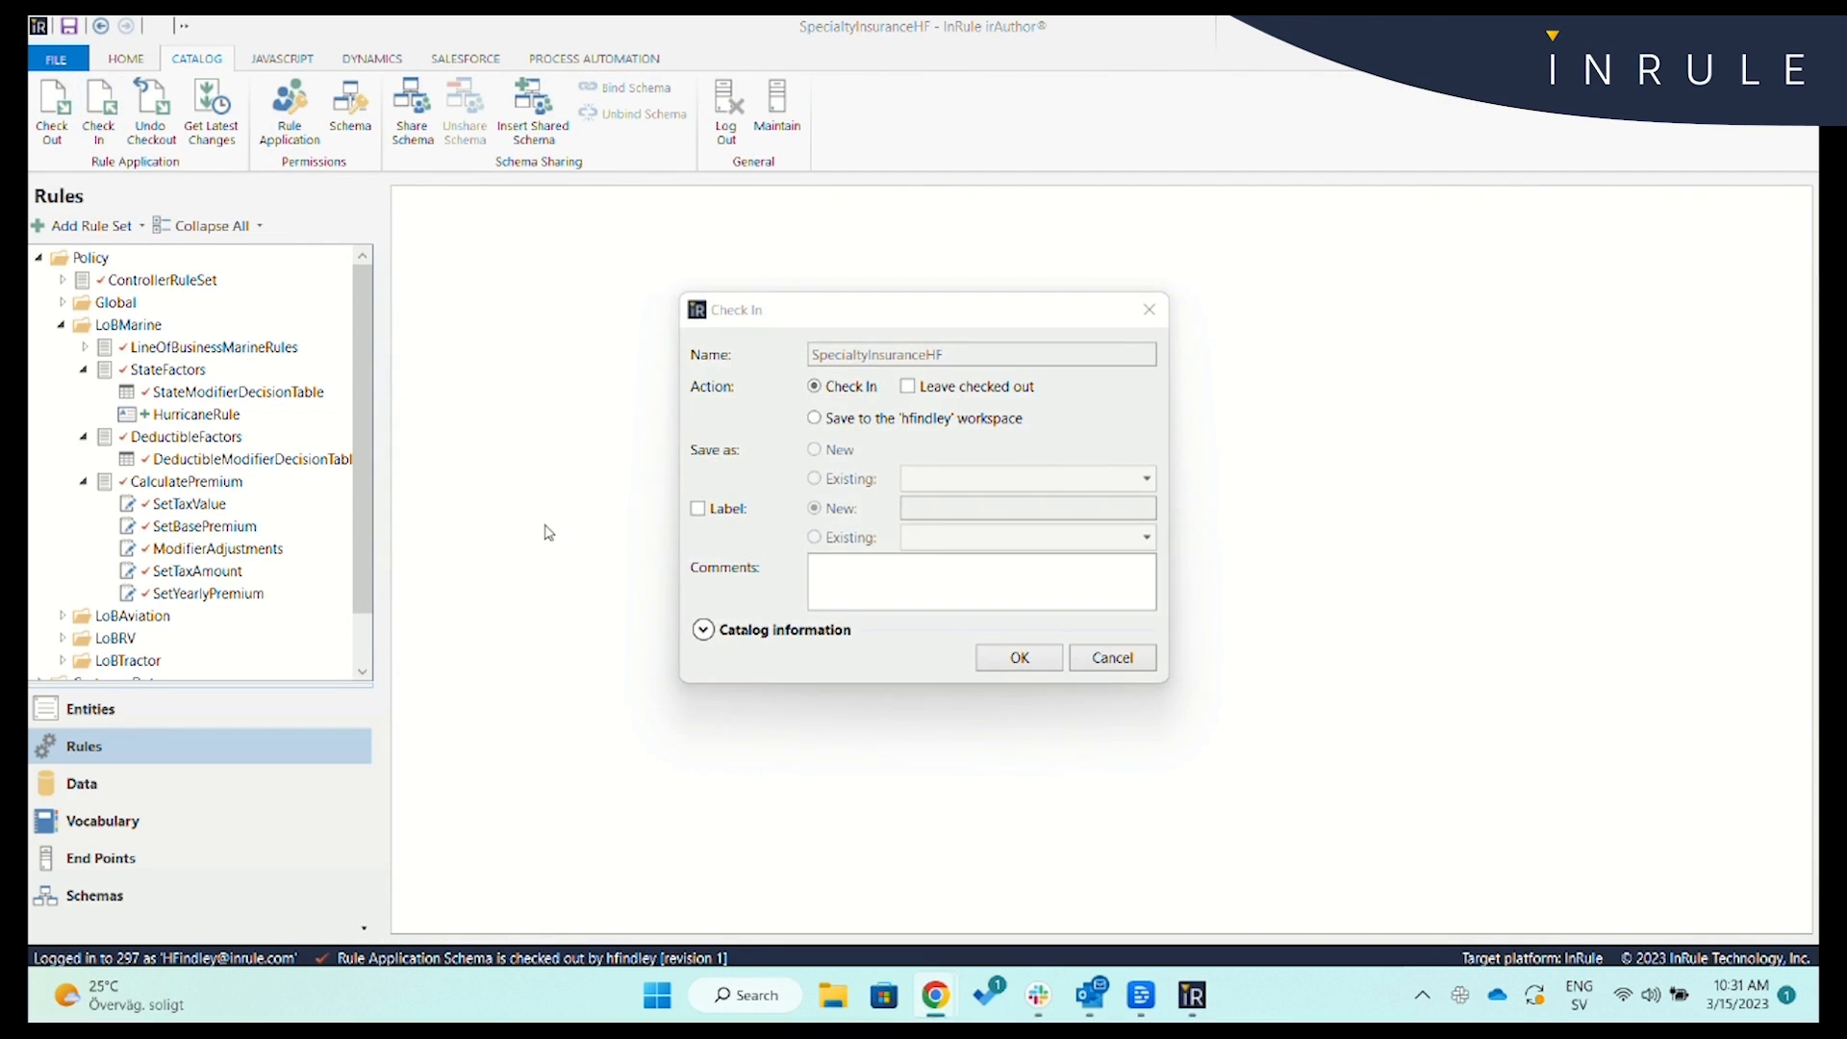
pyautogui.click(847, 585)
pyautogui.write('Added ')
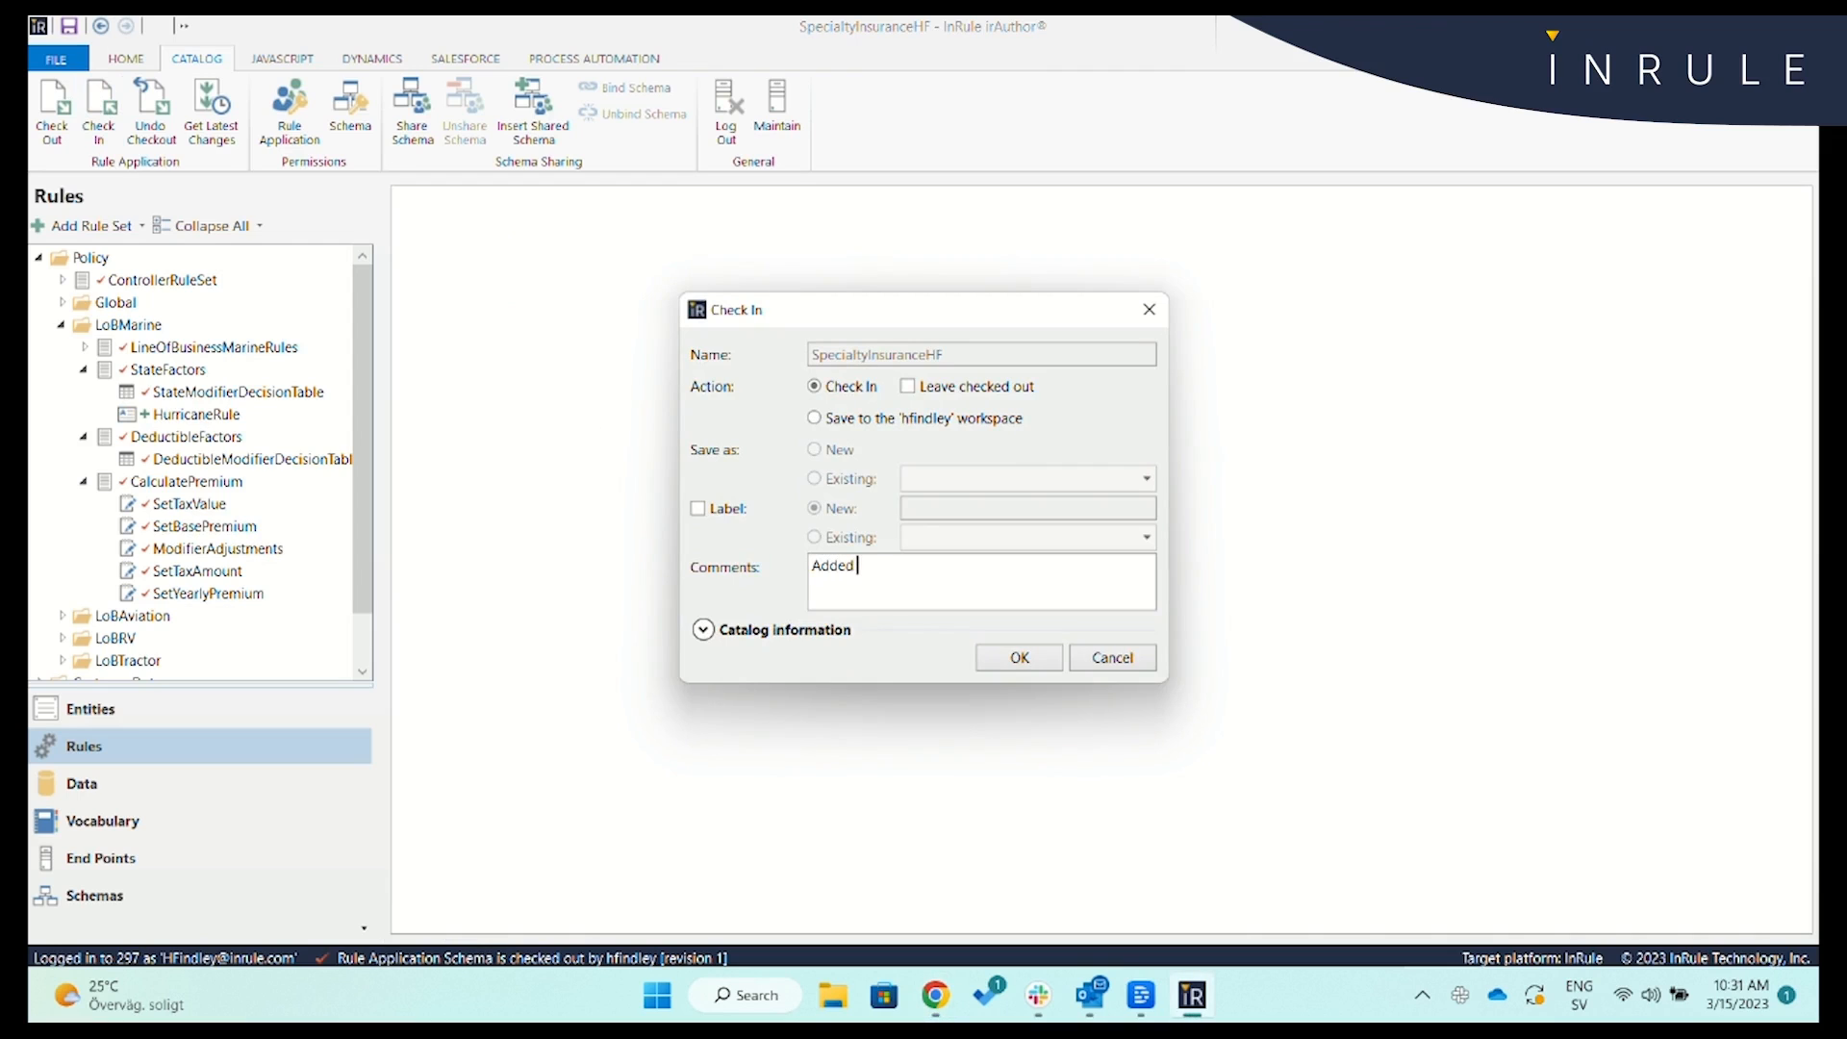
pyautogui.write('hurricane rule for Florida')
pyautogui.press('Return')
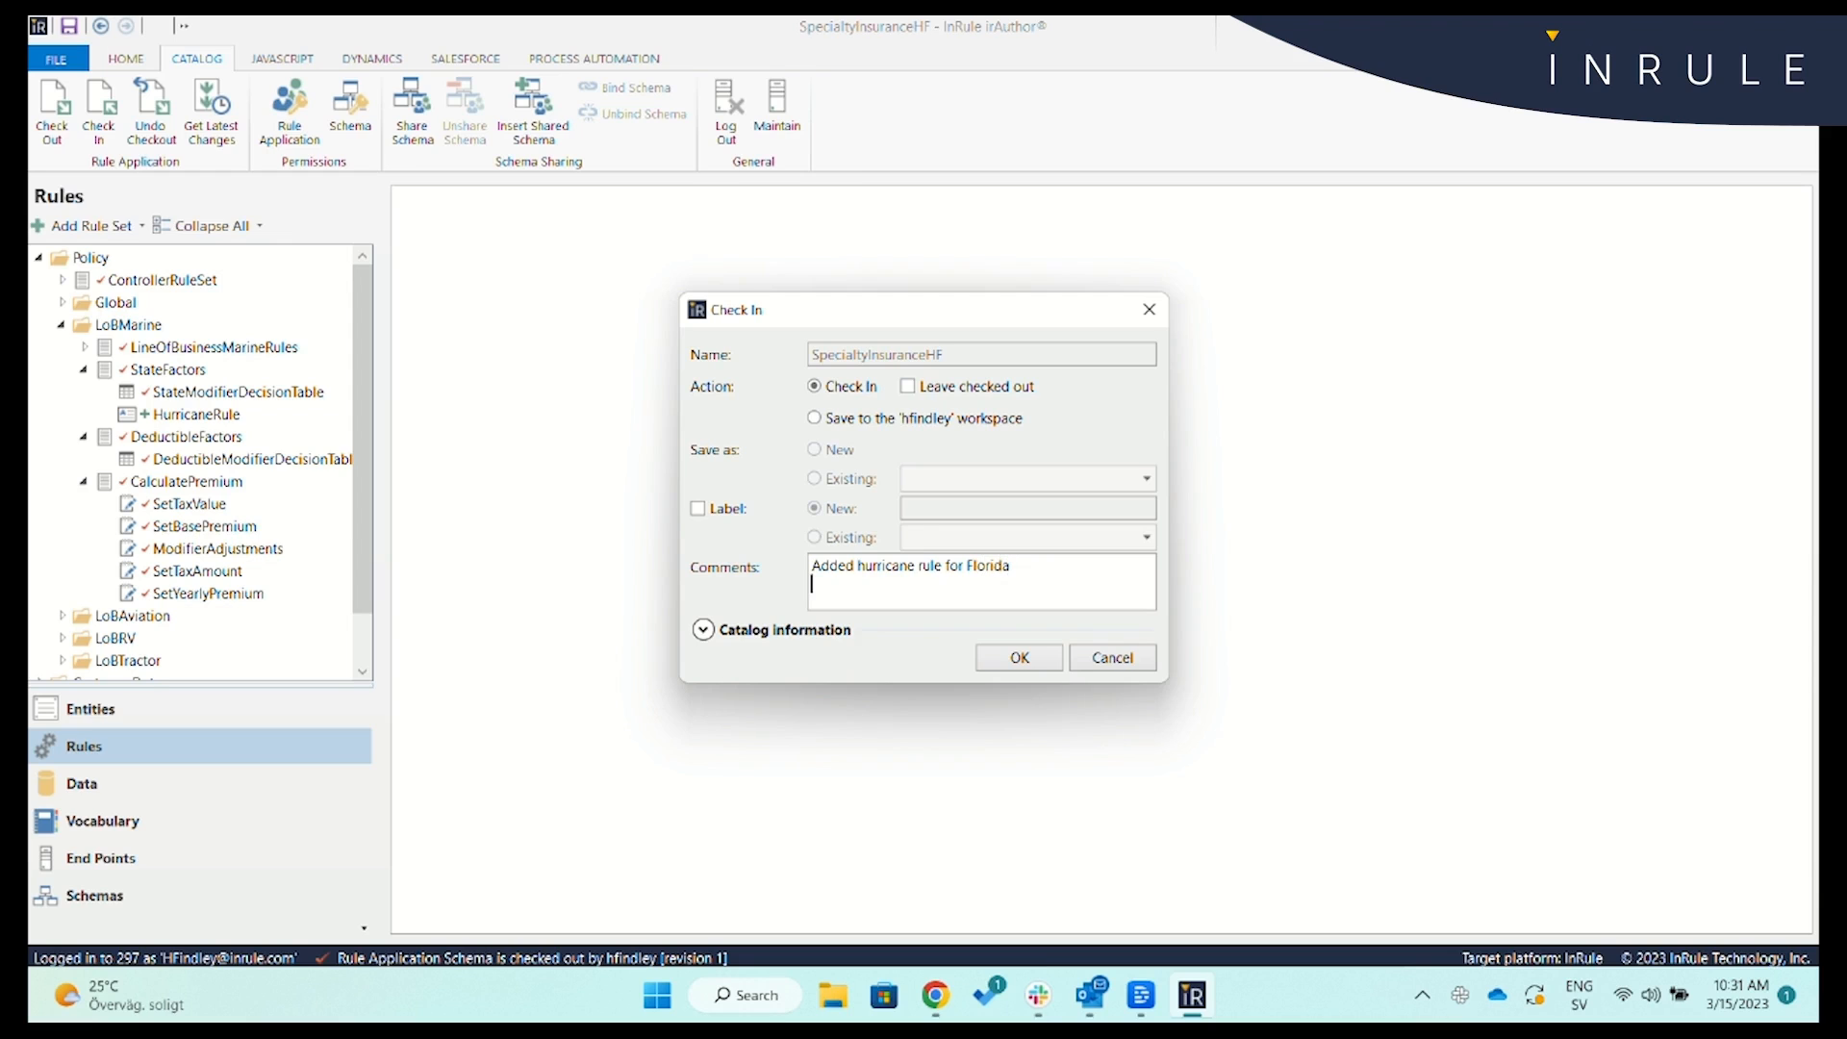
pyautogui.click(1043, 661)
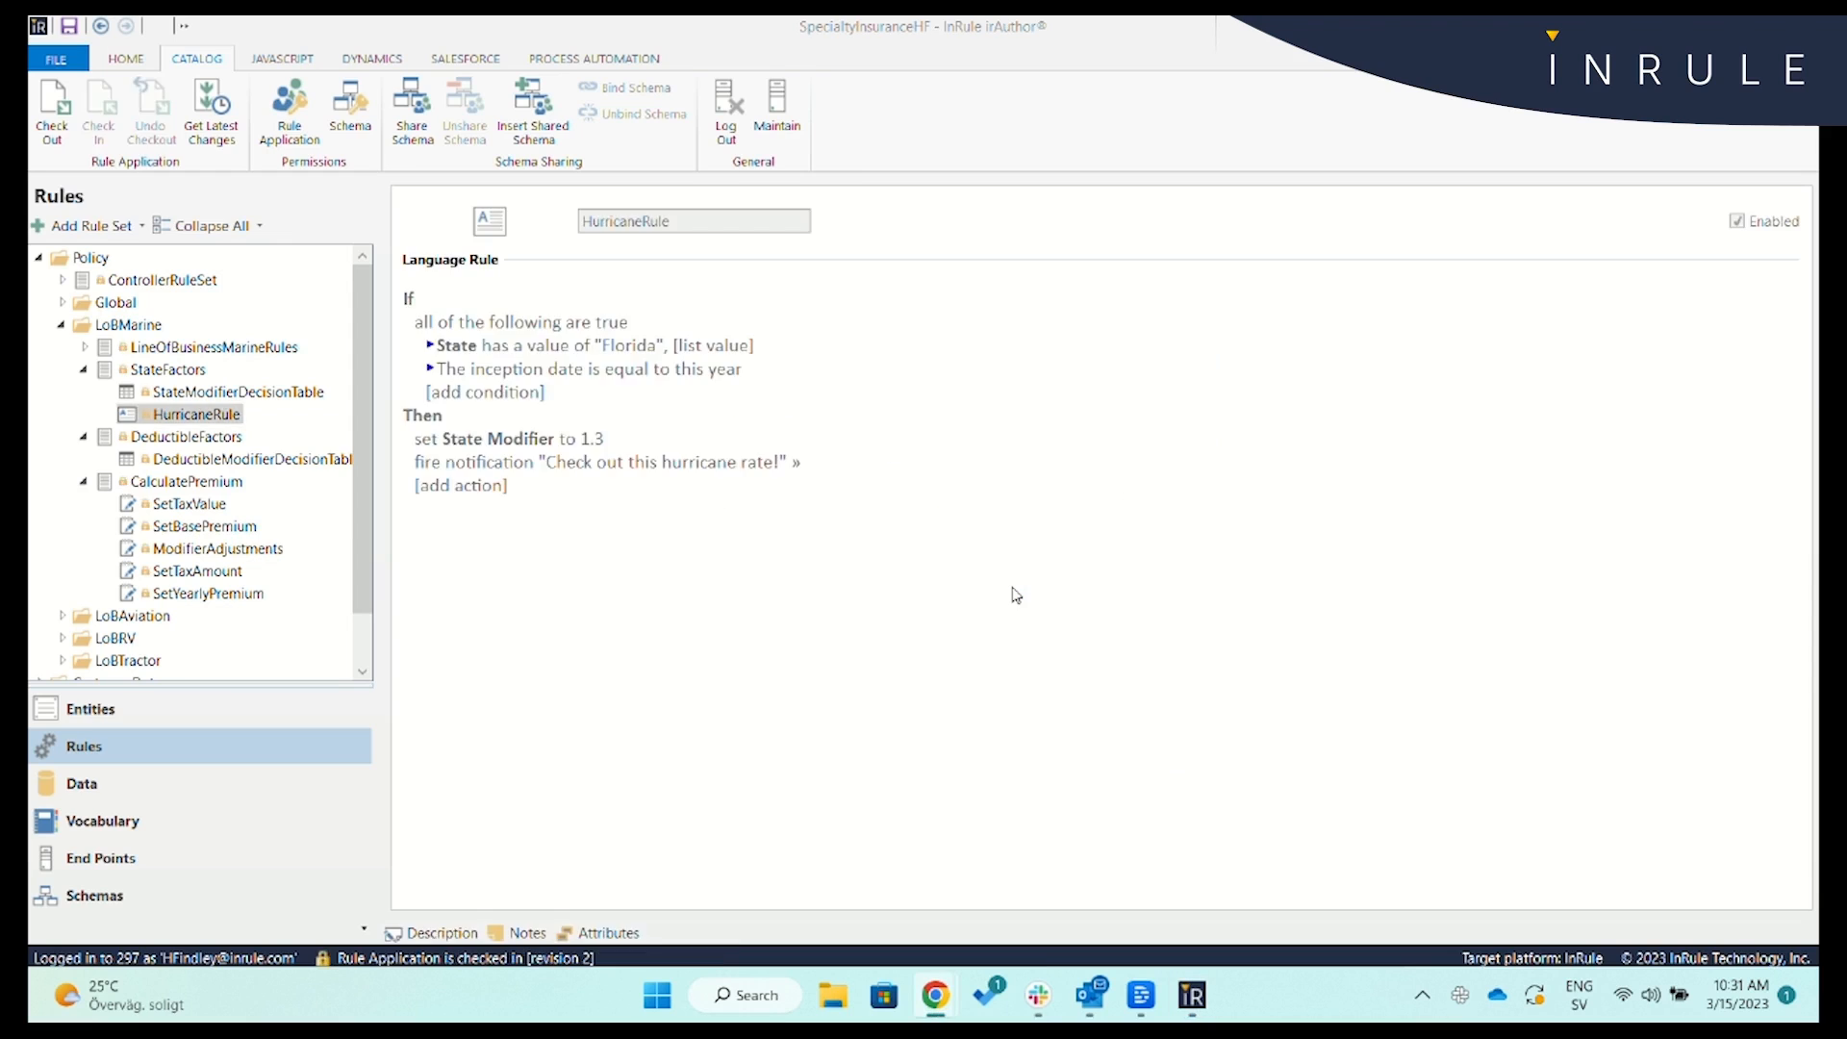
# Switch to the InRule SE Demos page in Chrome, recalculate the marine policy's premium and check the premium information.
pyautogui.moveTo(933, 997)
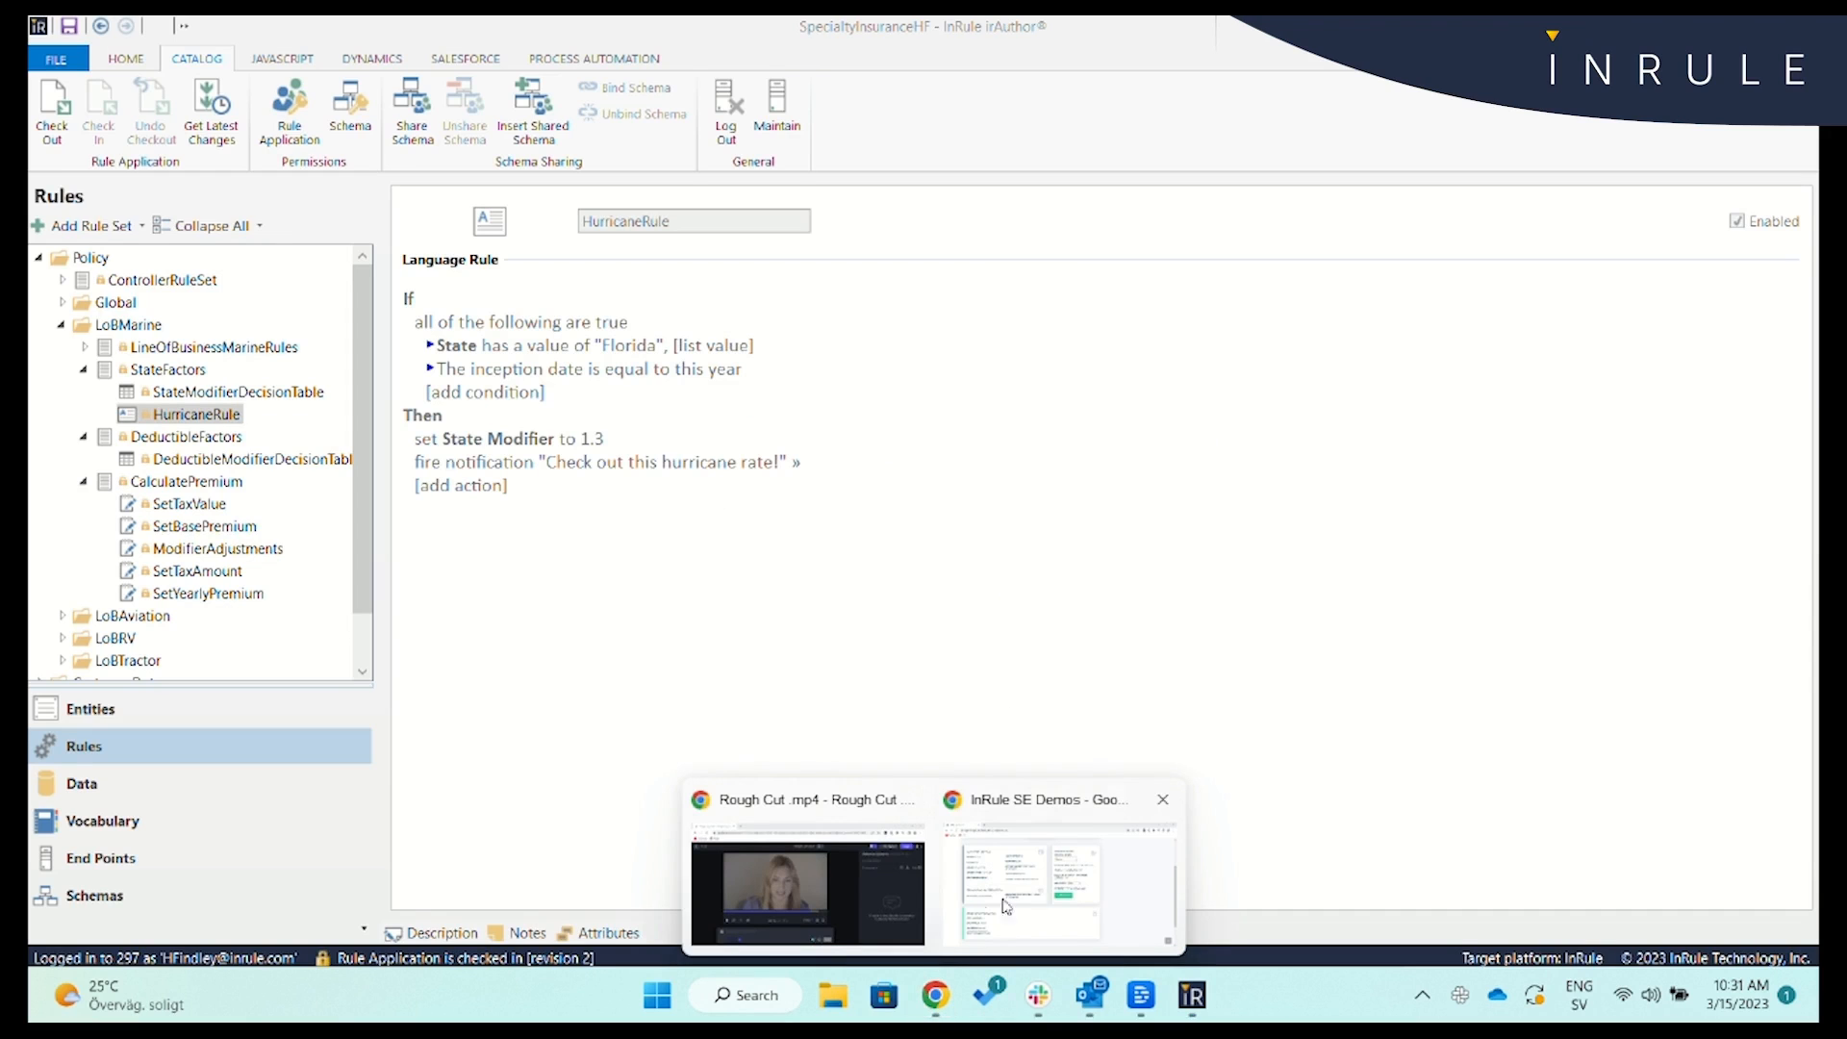
pyautogui.click(1144, 922)
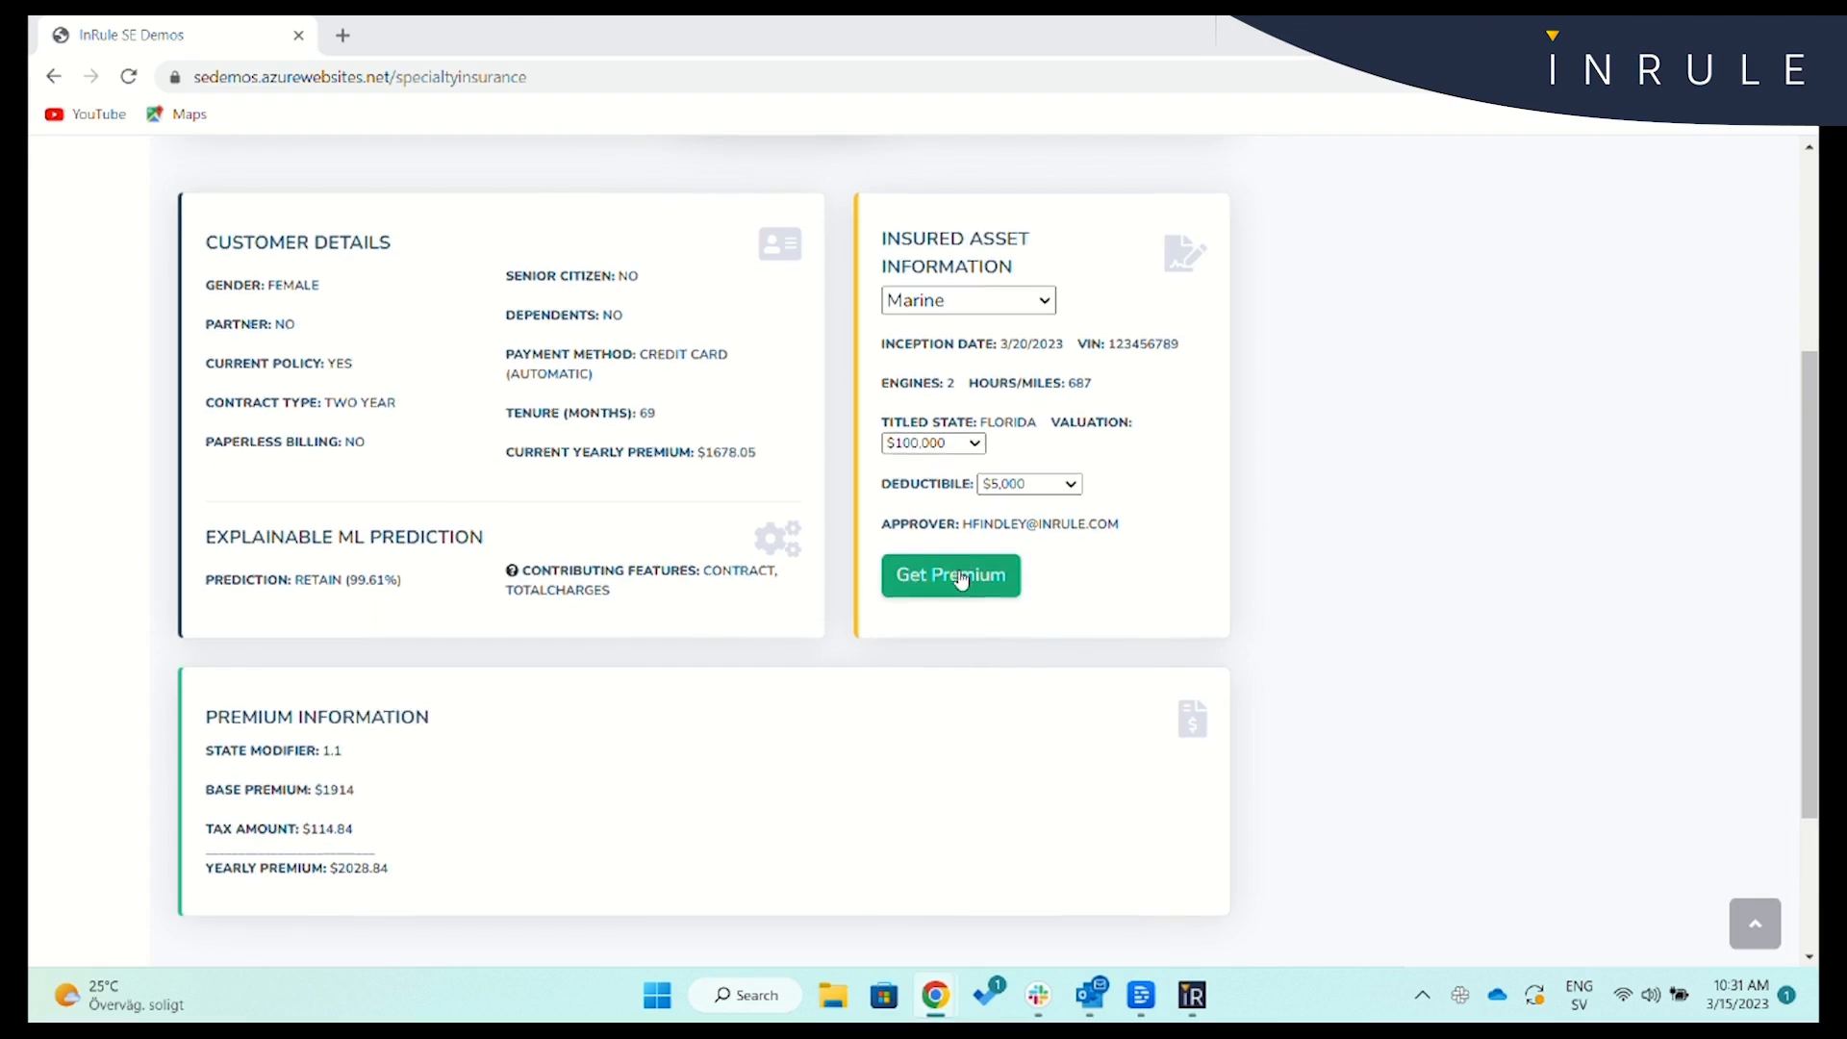
pyautogui.scroll(1, 961, 577)
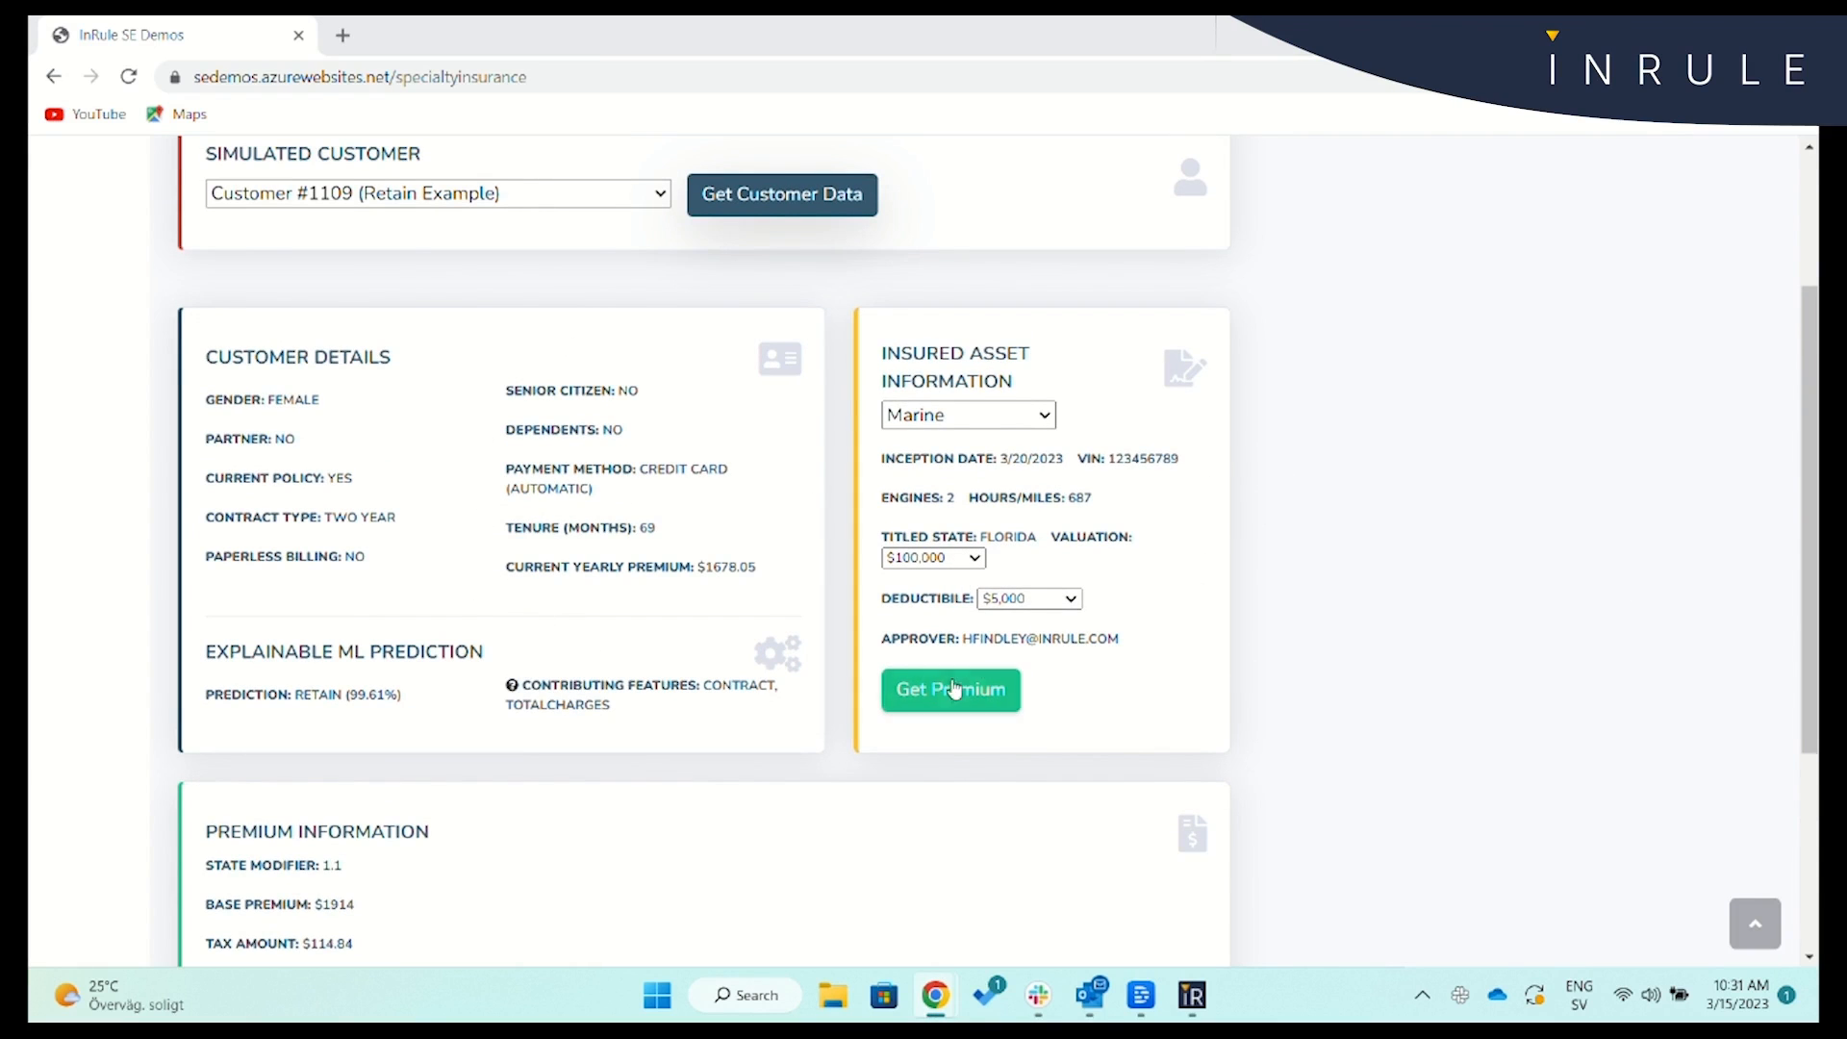
pyautogui.click(1006, 689)
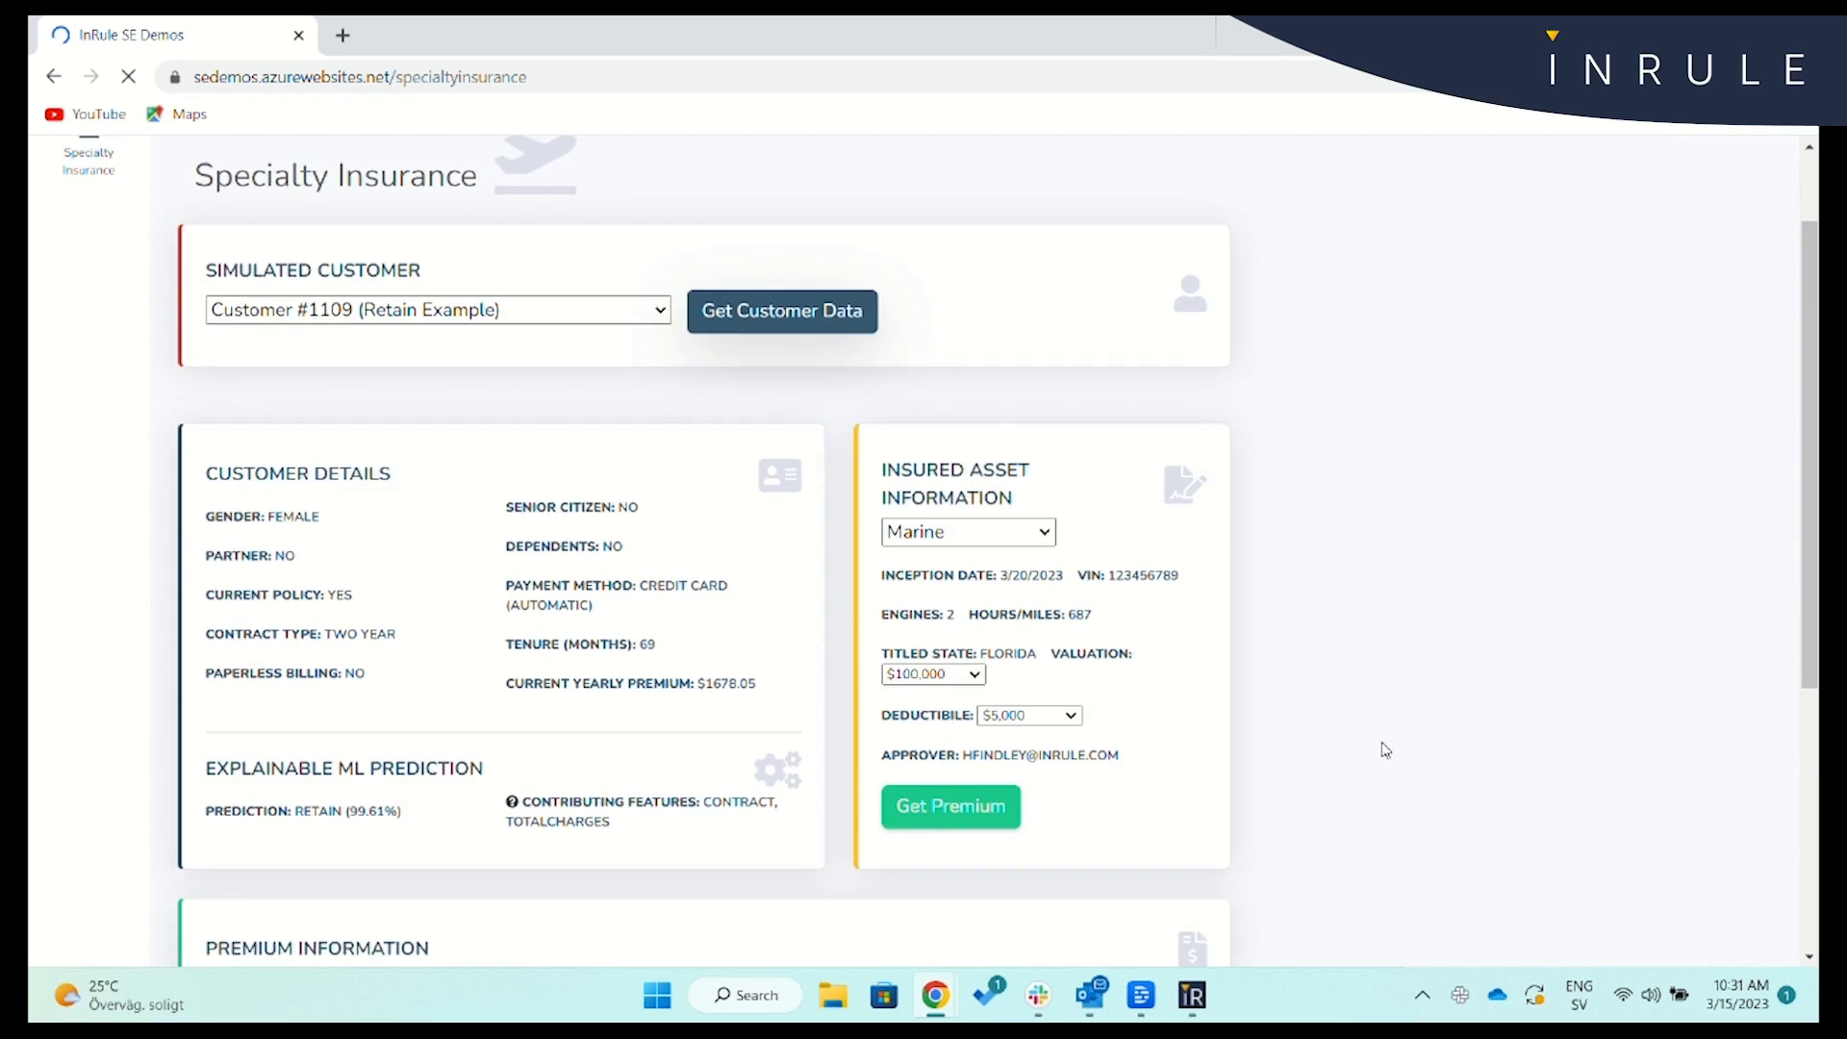
pyautogui.scroll(-3, 1386, 751)
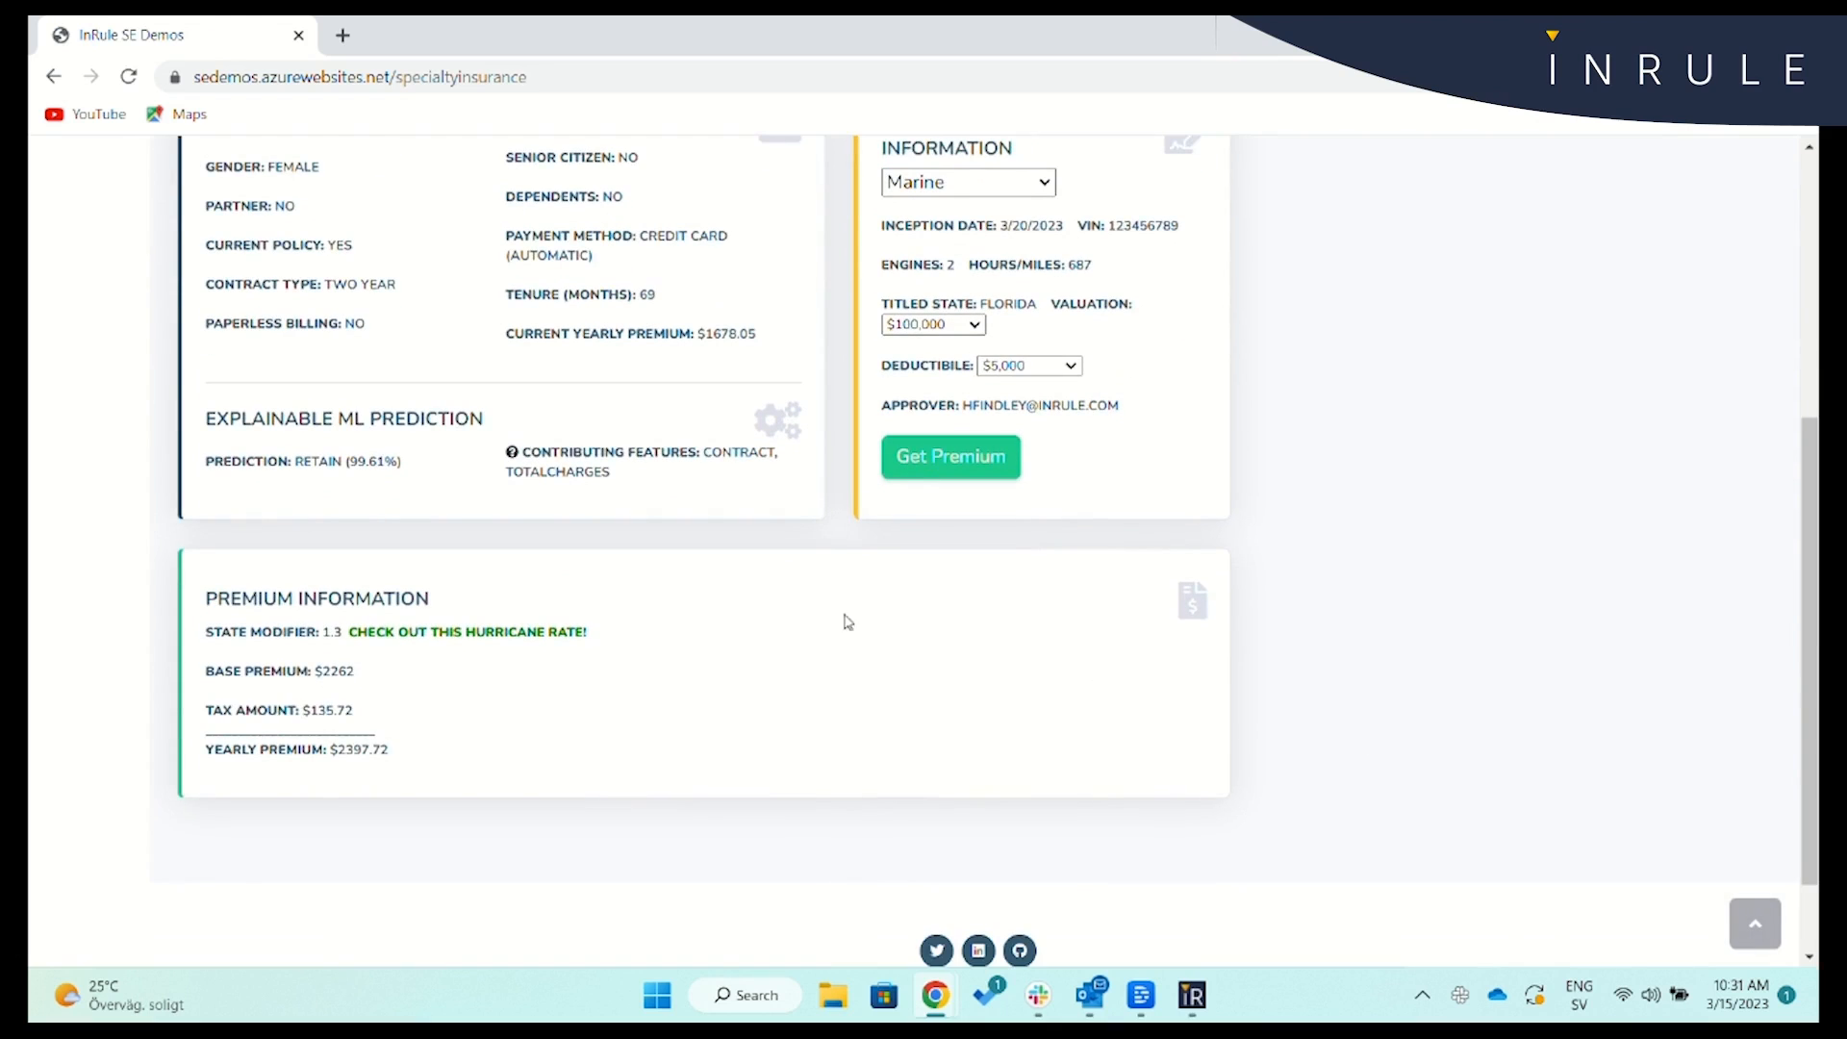